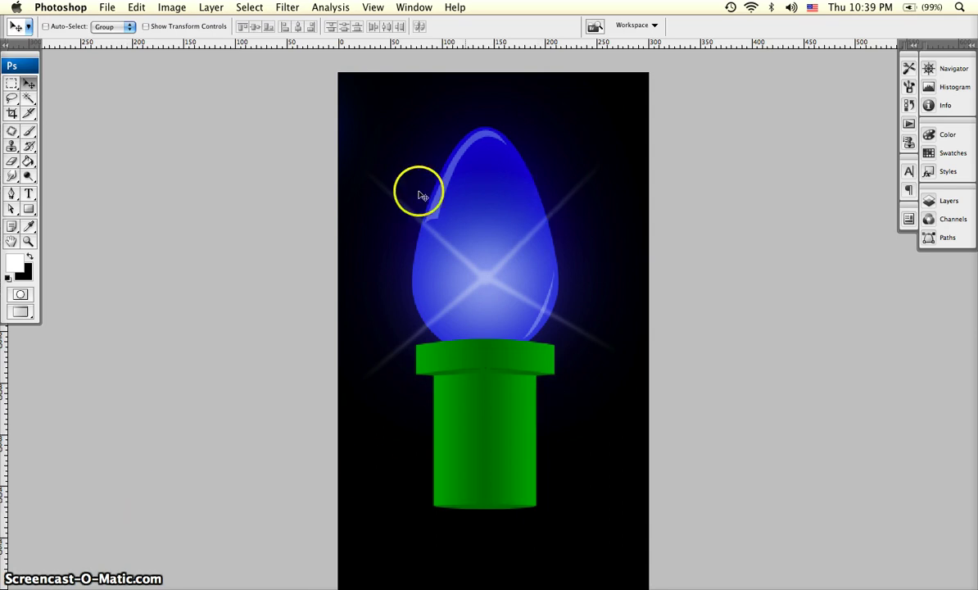
- Create a new 300 × 500 px, 300 ppi document named 'Light Bulb'
key(z)
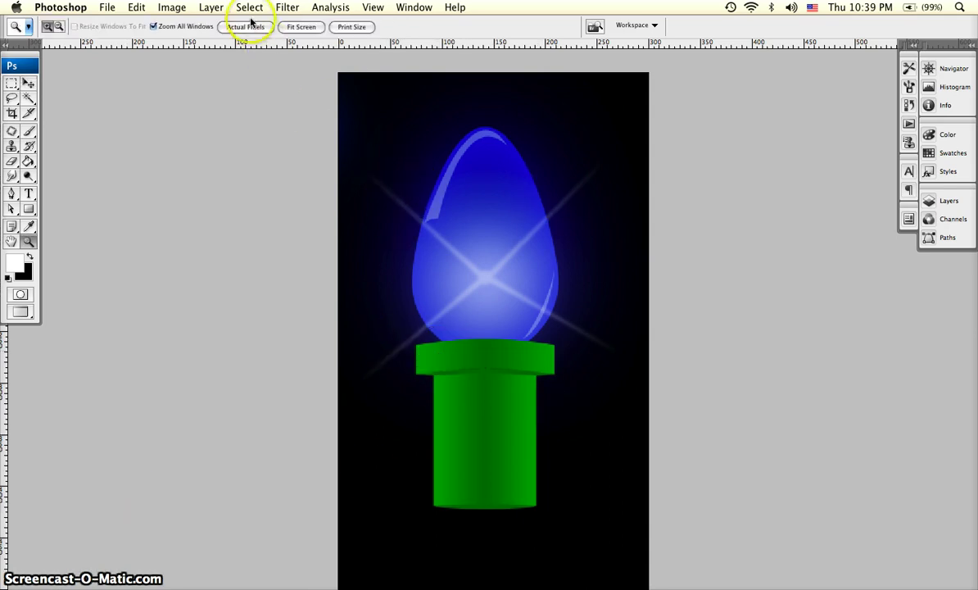
click(246, 27)
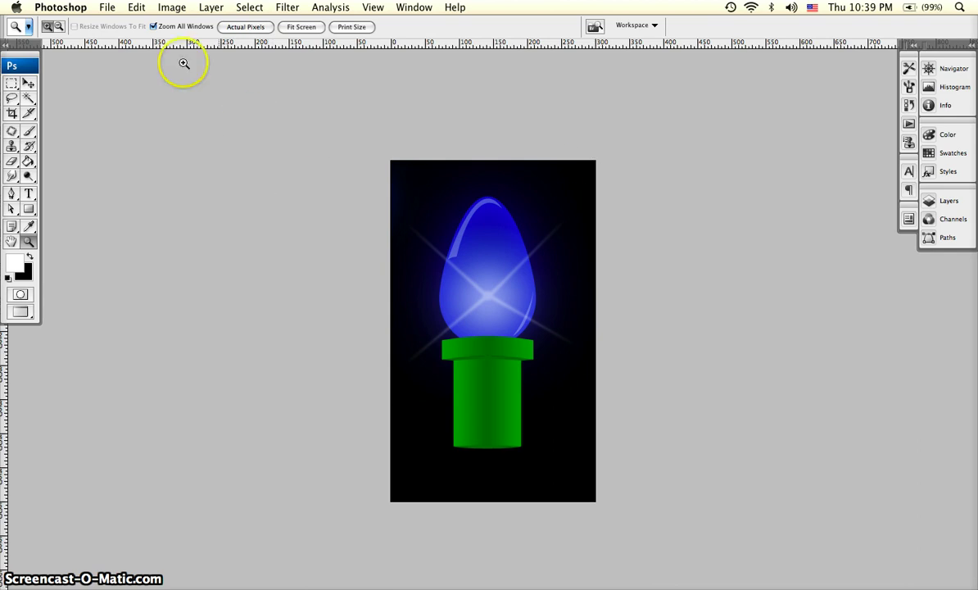
click(107, 7)
click(120, 25)
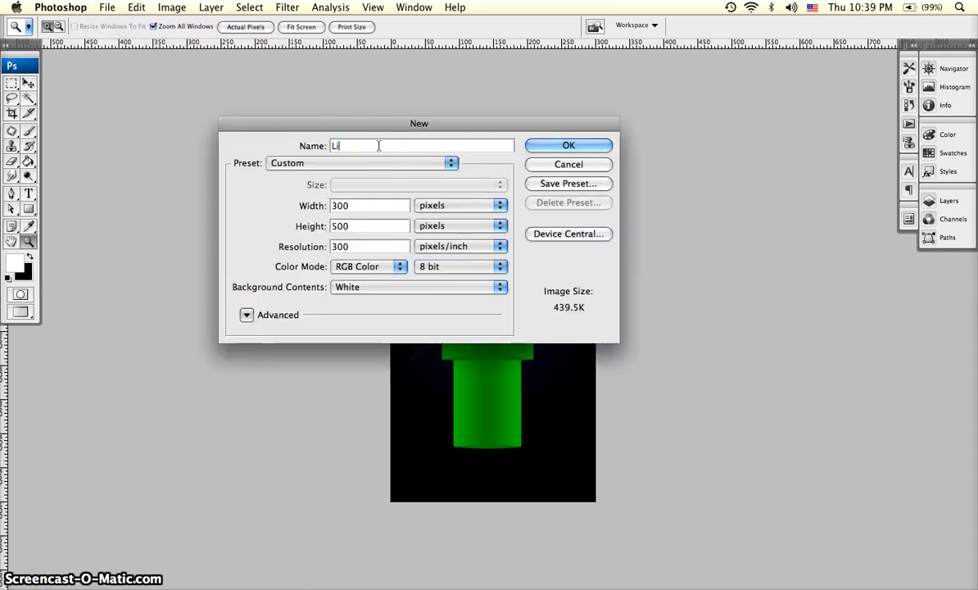
text(Light Bulb)
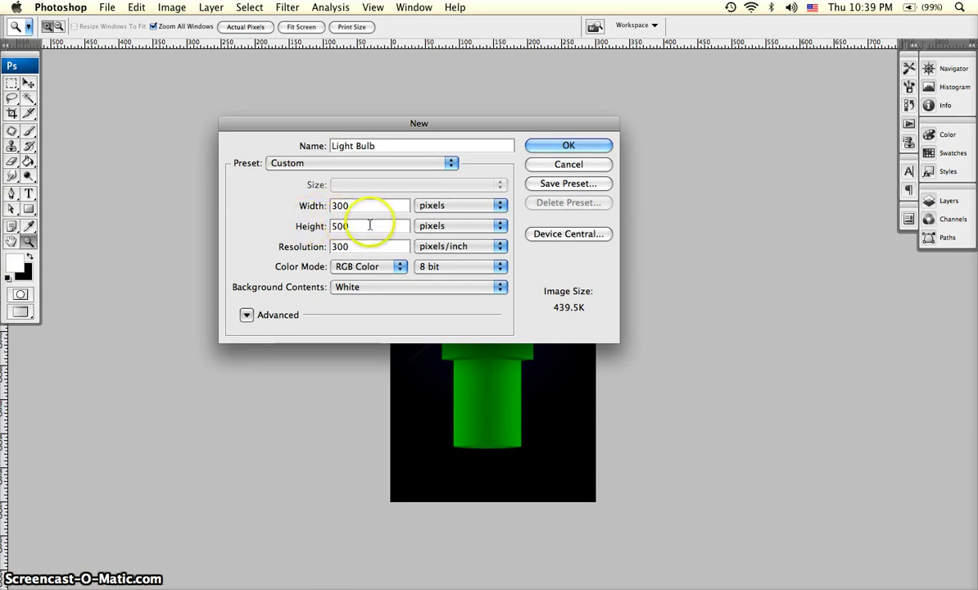
click(561, 145)
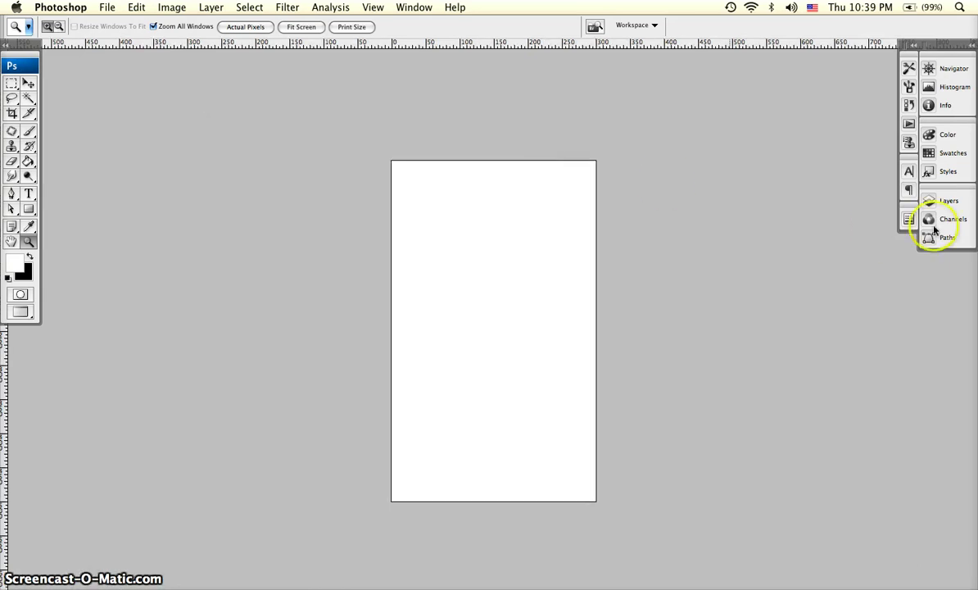
- Set the foreground colour to black and fill the canvas with the Paint Bucket
click(969, 44)
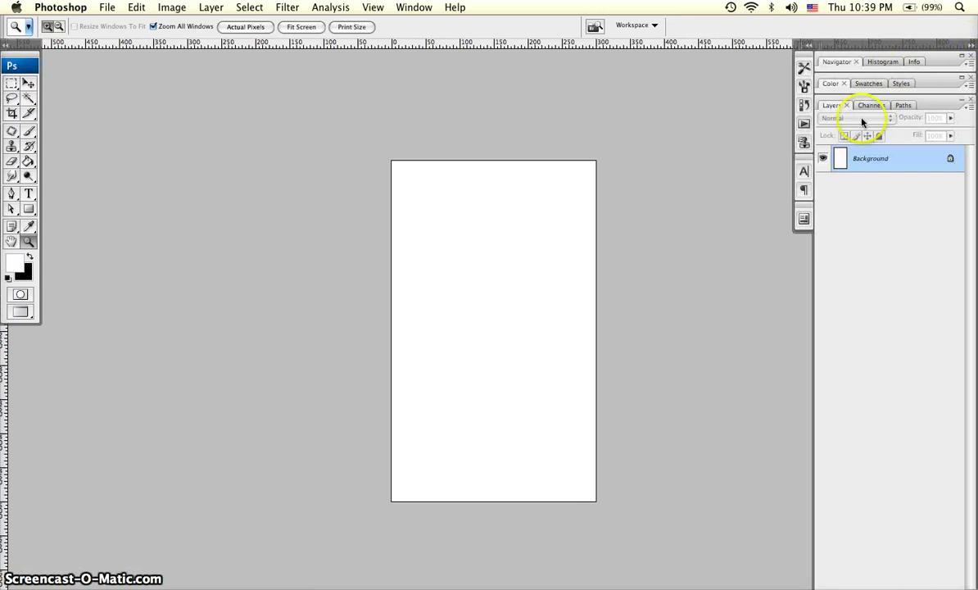
click(14, 263)
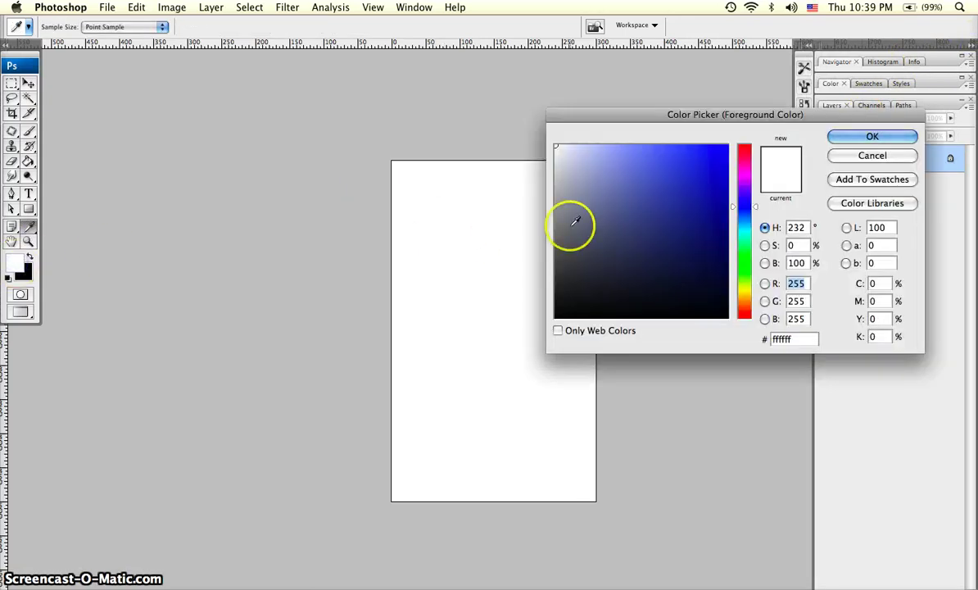
drag(604, 228, 509, 388)
click(867, 136)
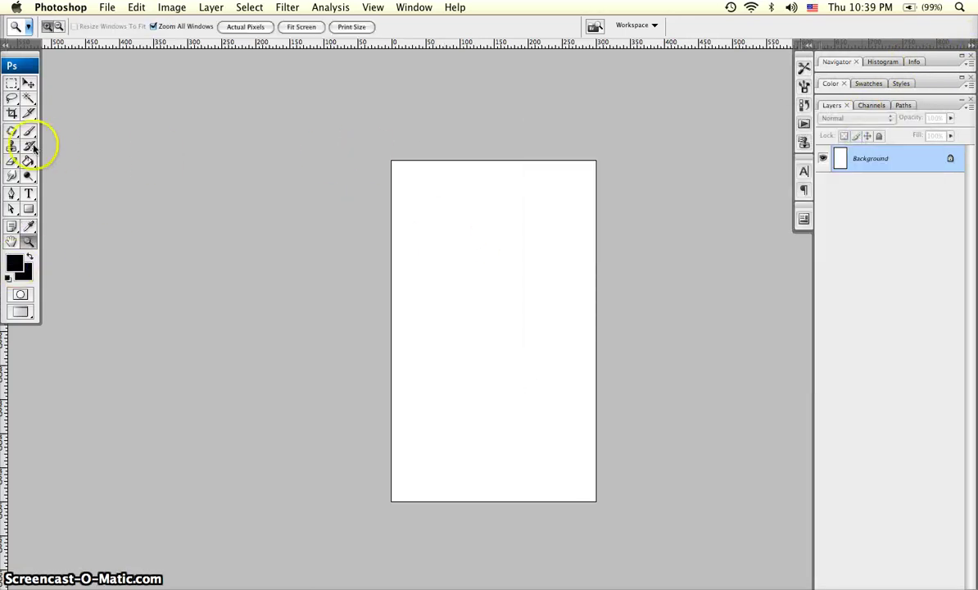
drag(29, 162, 89, 171)
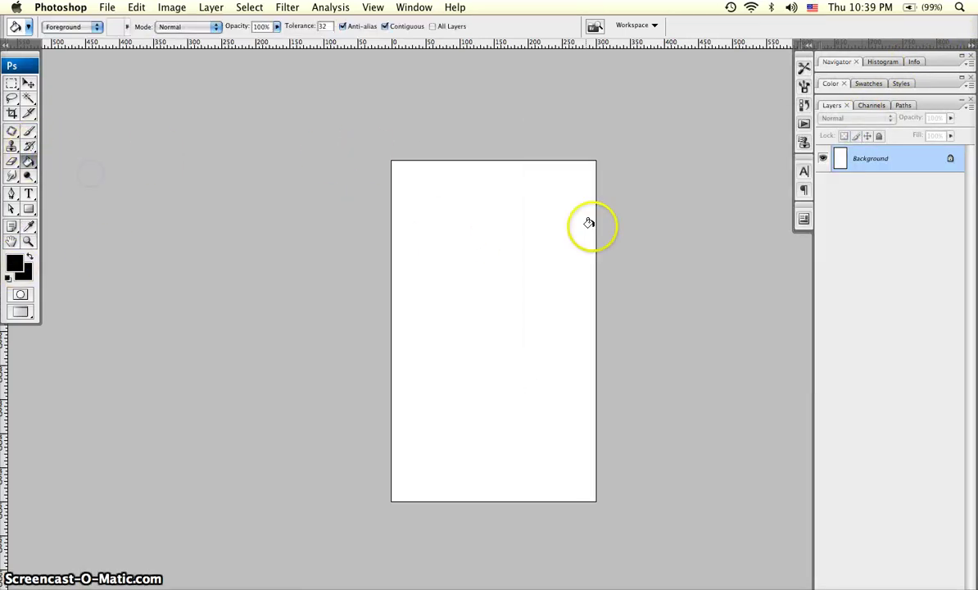
click(542, 230)
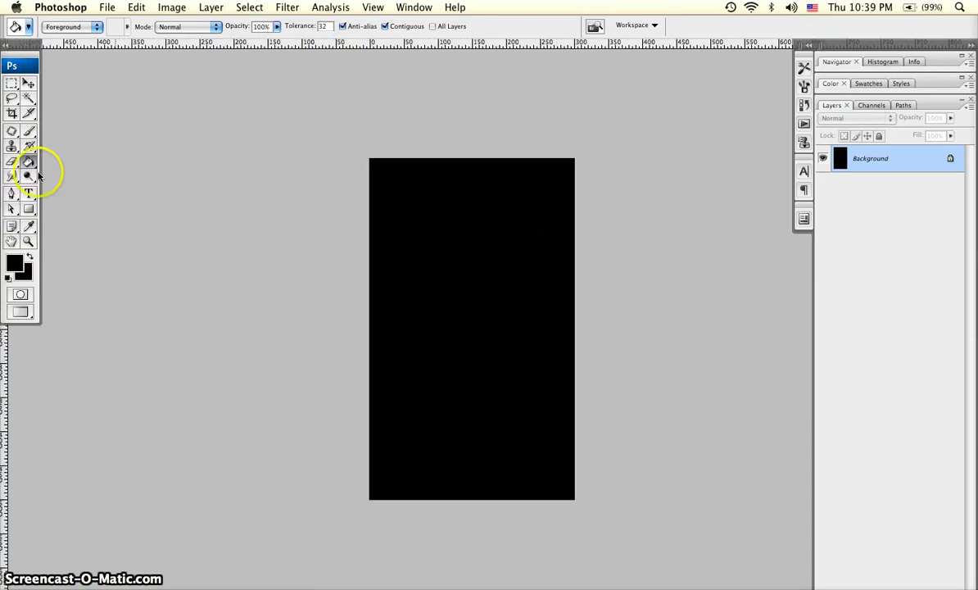
- Pick a dark blue foreground and draw a circle with the Ellipse tool in the upper canvas
drag(27, 211, 76, 233)
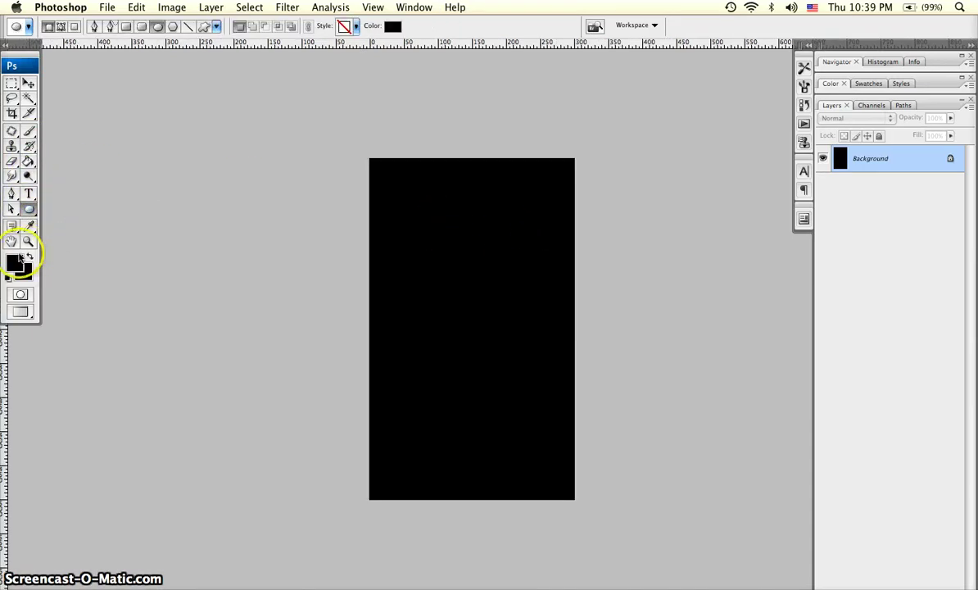
click(16, 261)
mouse_move(638, 238)
mouse_down()
mouse_move(732, 226)
mouse_move(729, 207)
mouse_up()
click(893, 136)
drag(438, 243, 438, 243)
drag(475, 282, 506, 315)
- Nudge the circle into place and name its layer 'bulb'
key(v)
drag(478, 283, 476, 288)
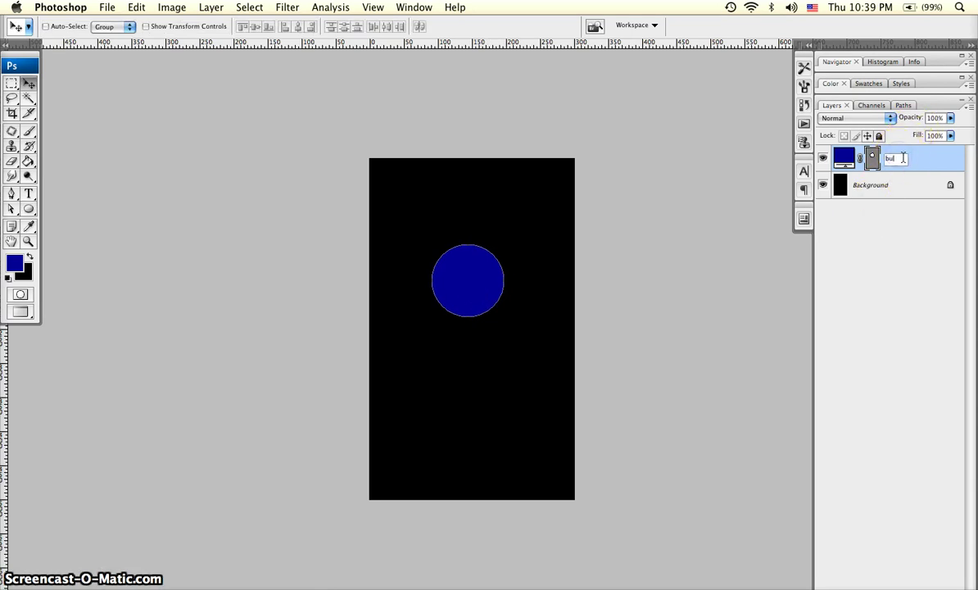
click(444, 218)
drag(457, 261, 458, 264)
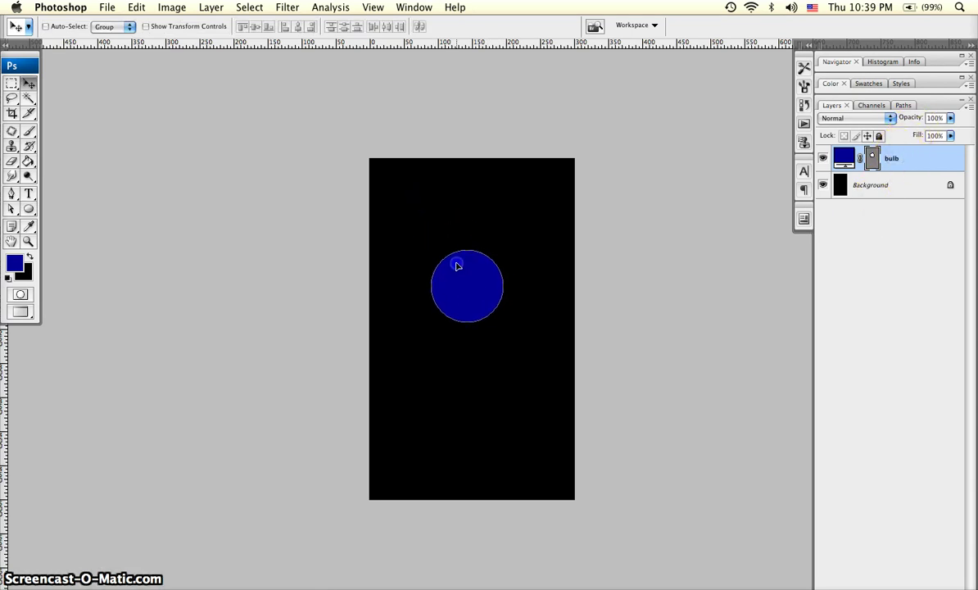
- Pull the circle's top anchor up with Direct Selection to form a teardrop
click(15, 208)
click(69, 218)
drag(457, 223, 470, 250)
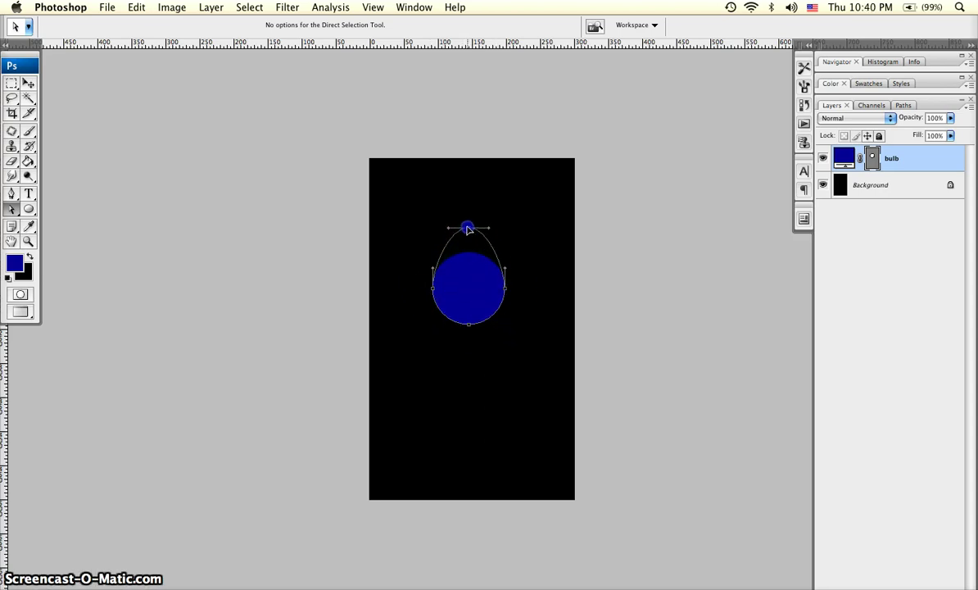
drag(467, 210, 467, 210)
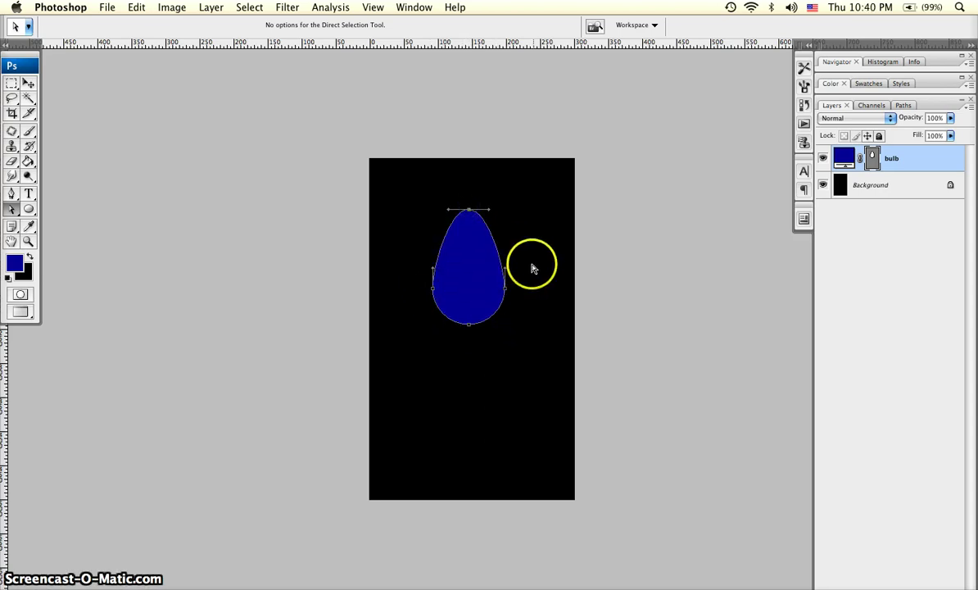
key(Return)
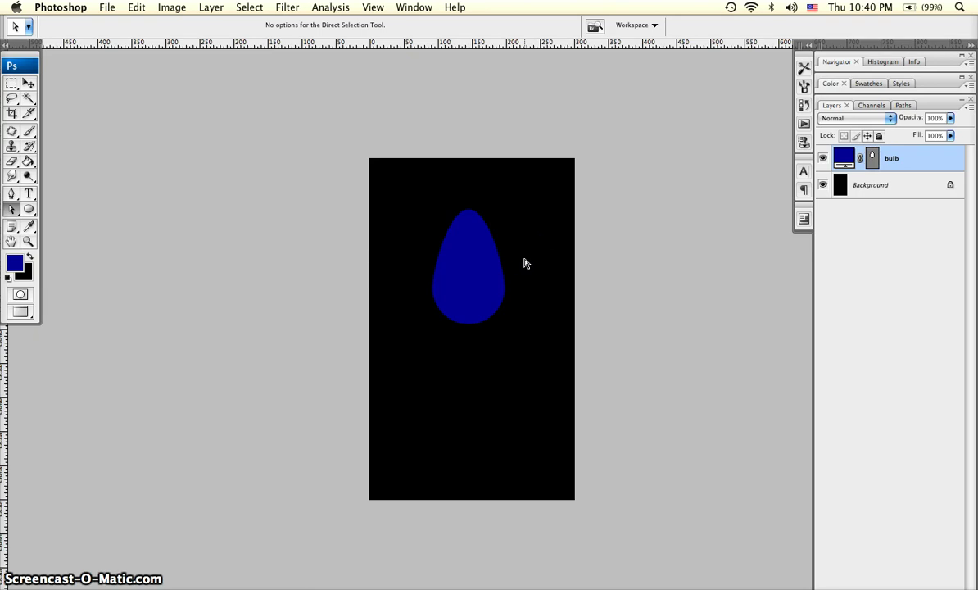
- Add a radial Gradient Overlay to the bulb layer's style
key(v)
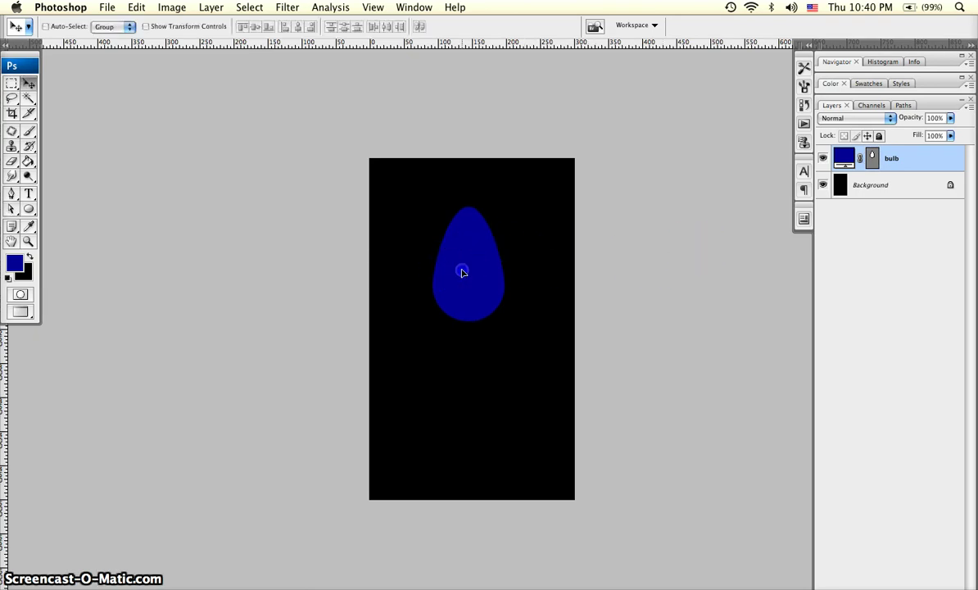
double_click(922, 165)
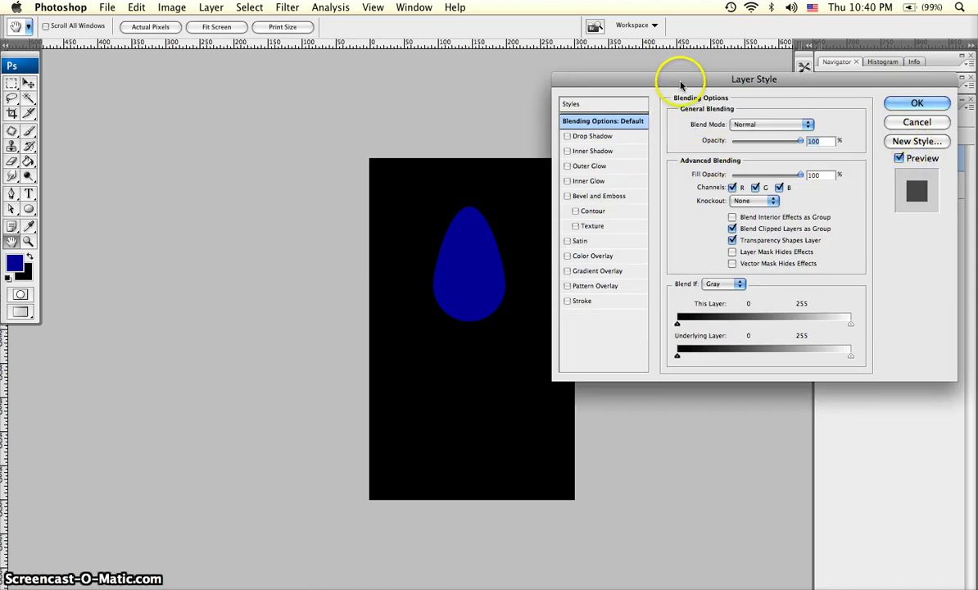
drag(680, 84, 687, 95)
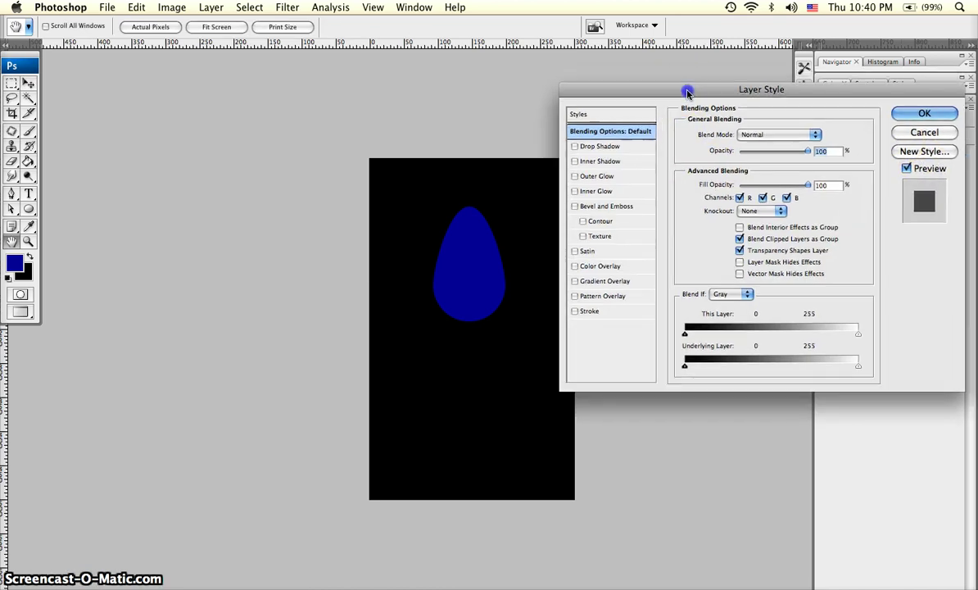
click(607, 283)
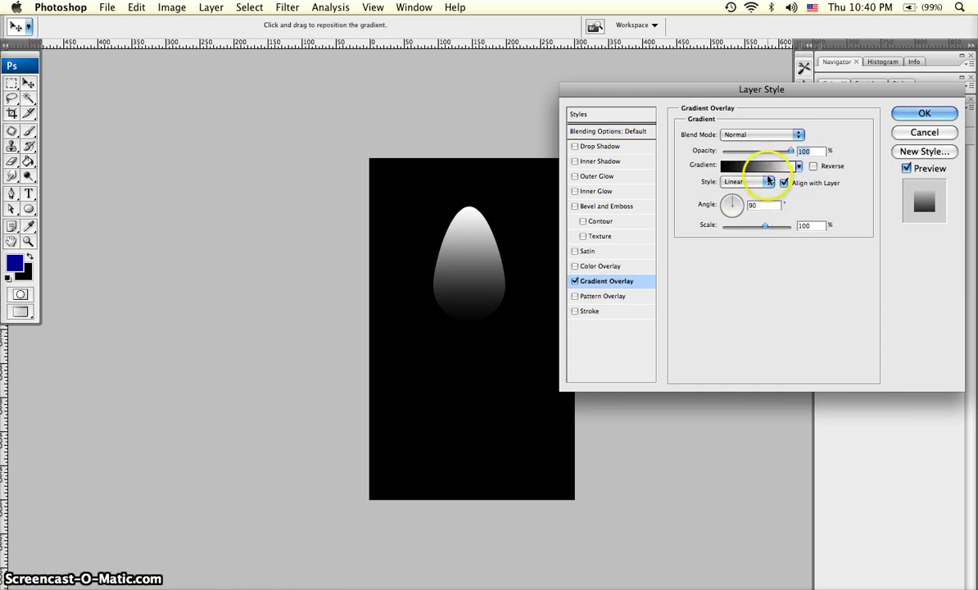
click(753, 186)
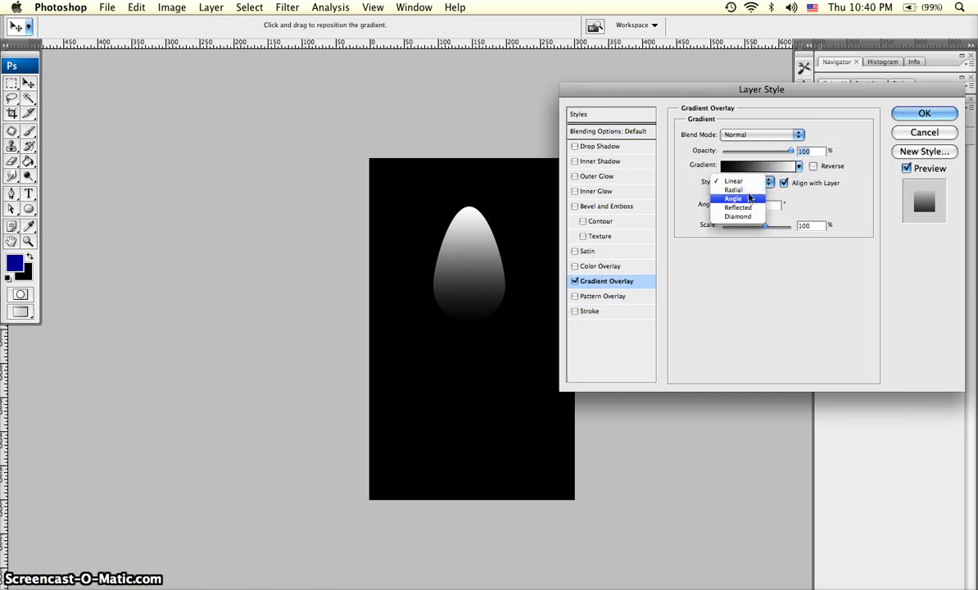
click(737, 191)
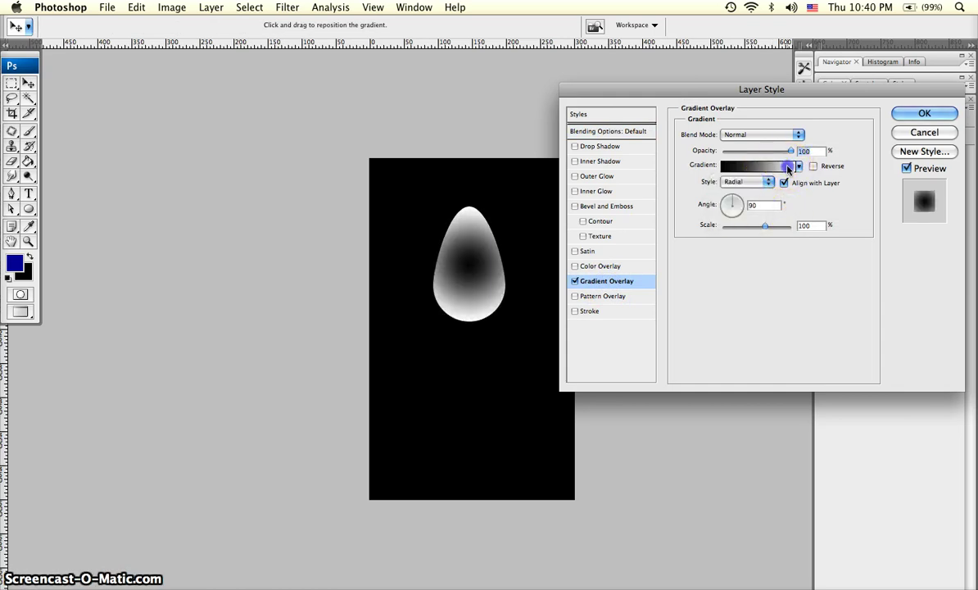
- Make the gradient run from a bright blue start stop to a dark blue end stop
click(788, 165)
double_click(638, 319)
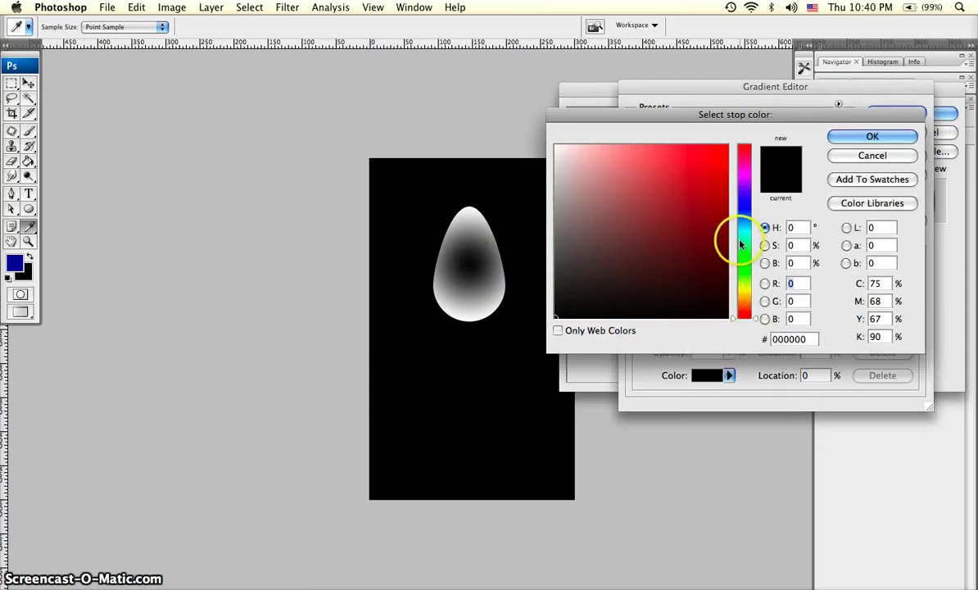
click(745, 206)
drag(721, 229, 725, 181)
click(869, 135)
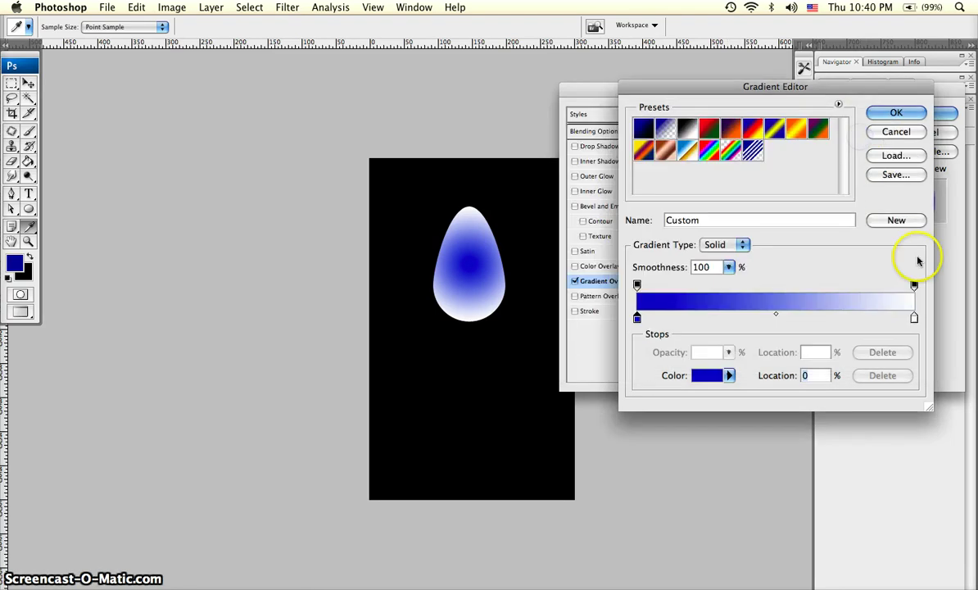
double_click(914, 320)
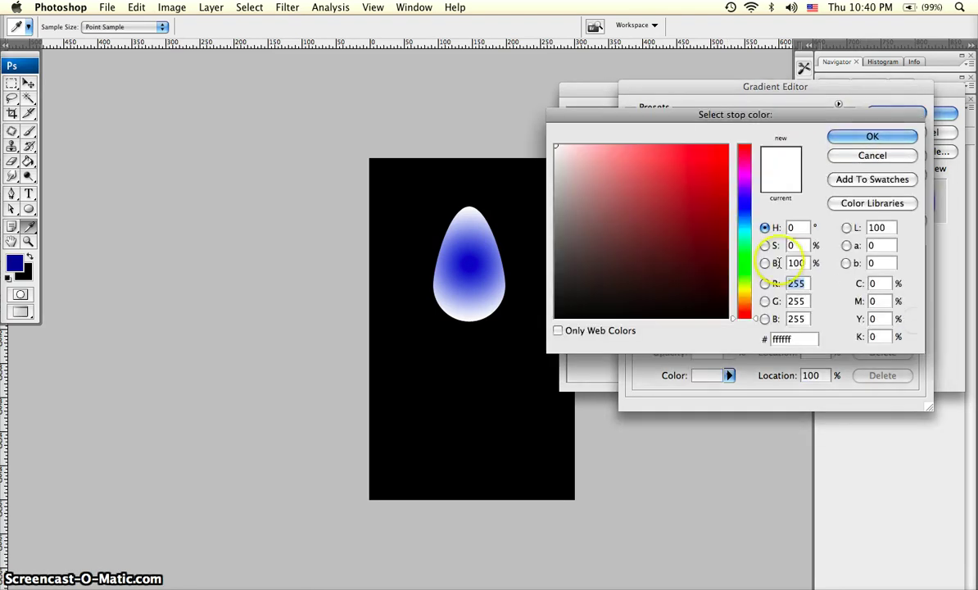
drag(744, 250, 743, 208)
click(727, 205)
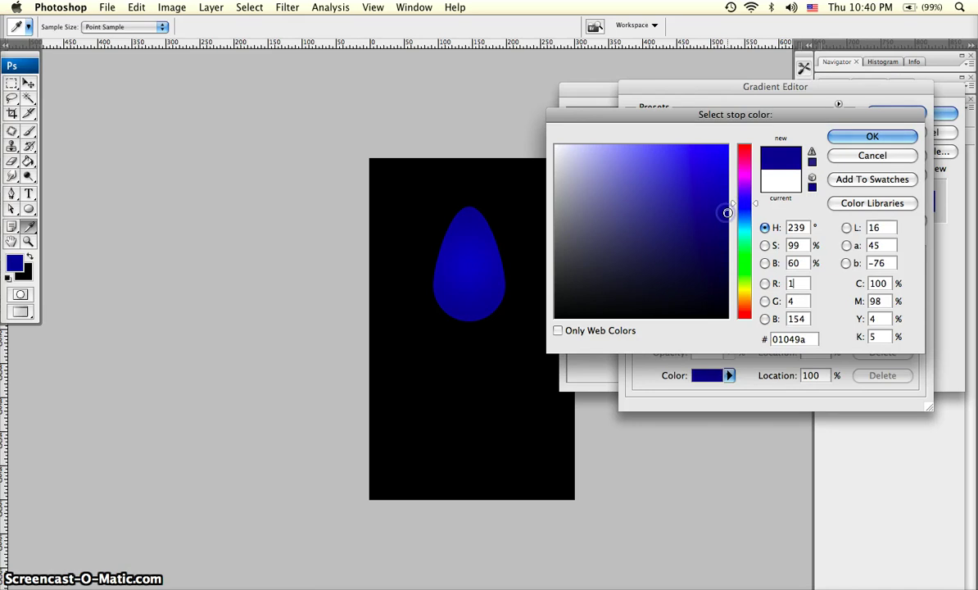
click(857, 138)
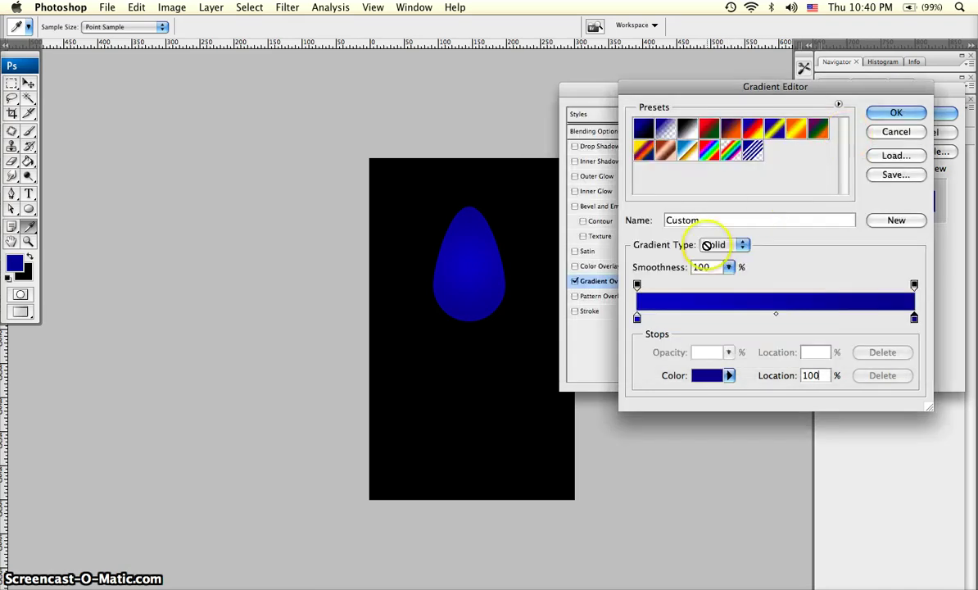
- Brighten the starting stop's blue slightly and accept the gradient
click(638, 318)
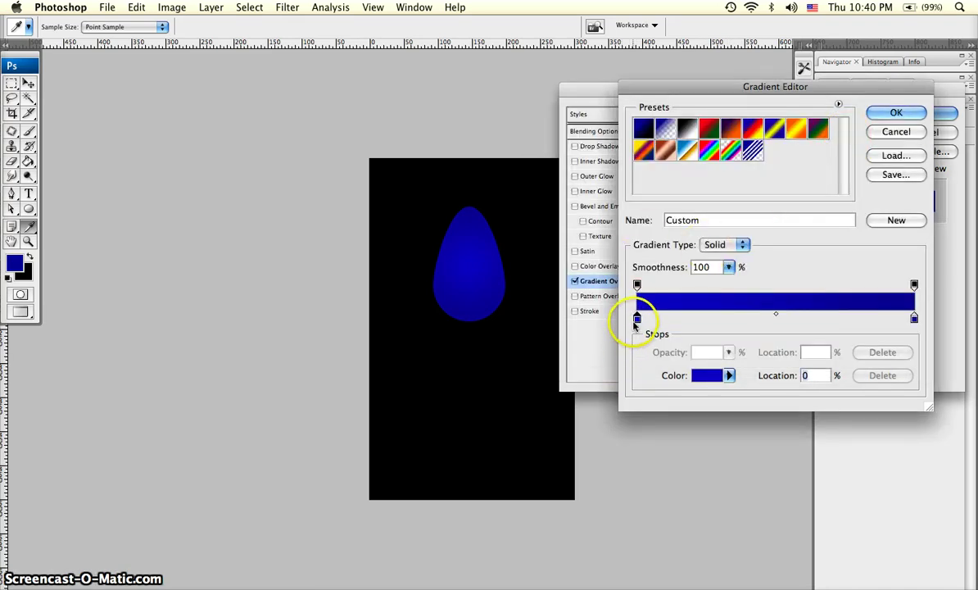
double_click(637, 317)
click(725, 172)
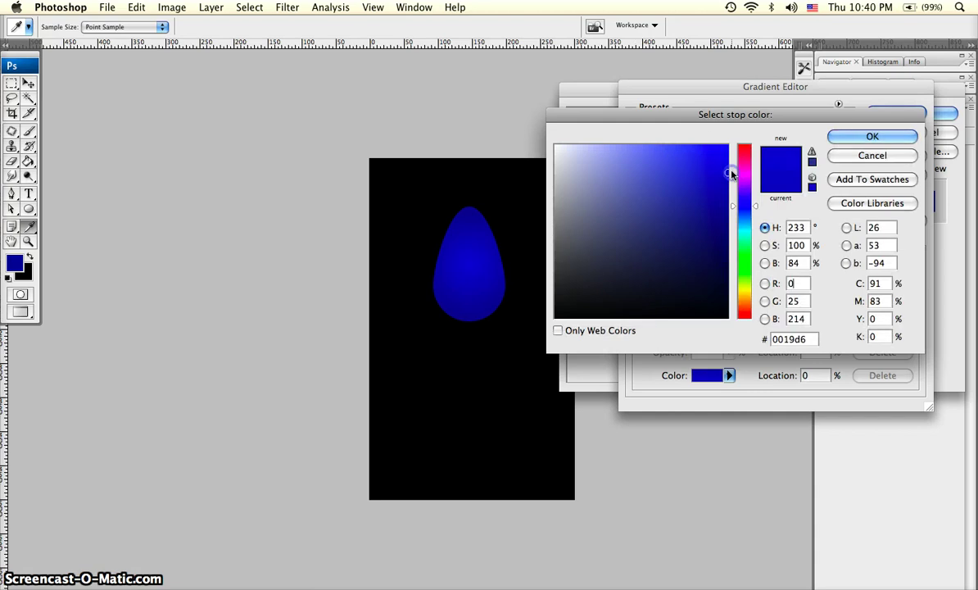
mouse_move(725, 170)
mouse_down()
mouse_move(744, 158)
mouse_move(726, 163)
mouse_up()
click(901, 137)
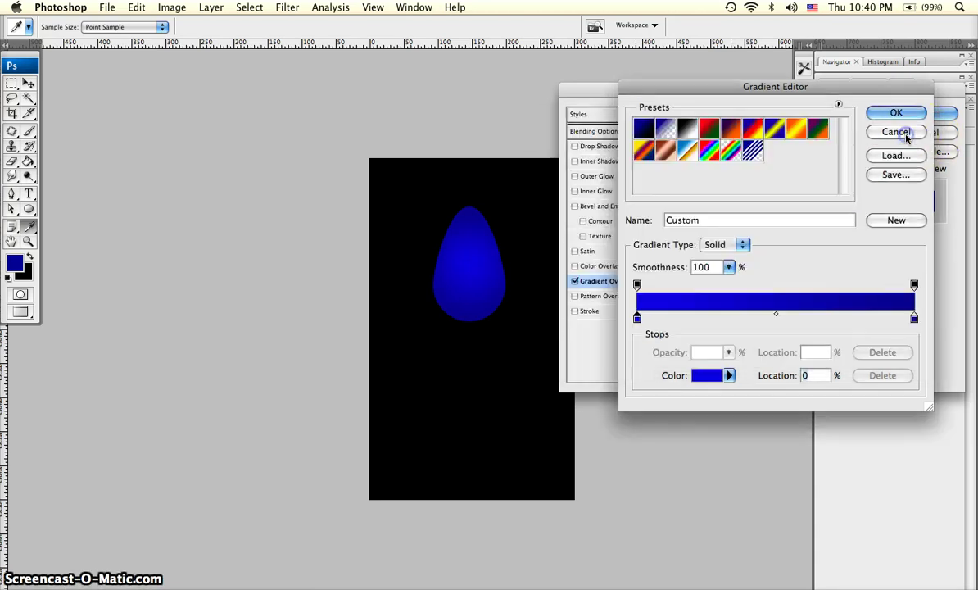
click(895, 115)
- Drag the radial gradient's centre onto the bulb's lower body
drag(472, 333, 473, 288)
click(510, 300)
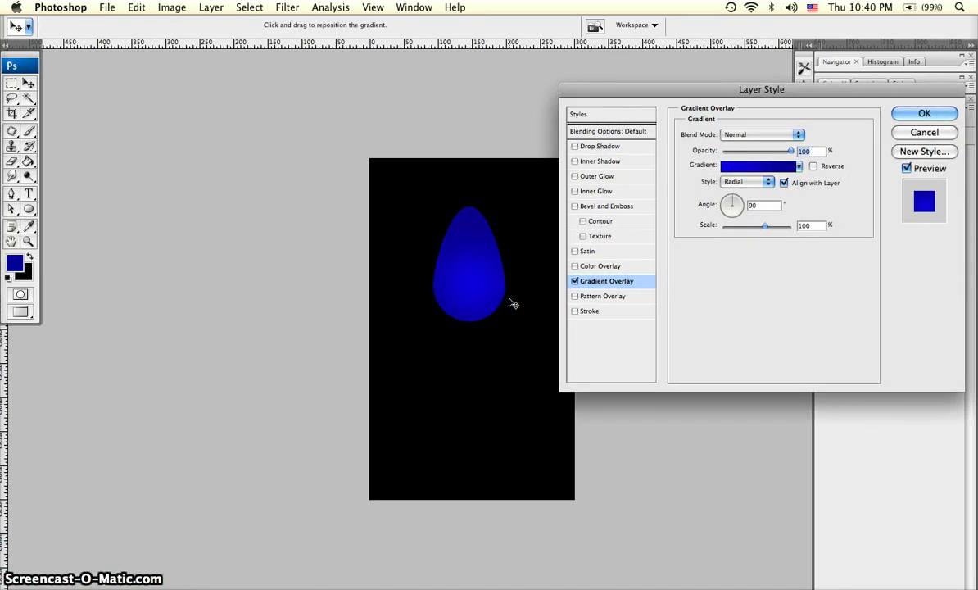
click(545, 292)
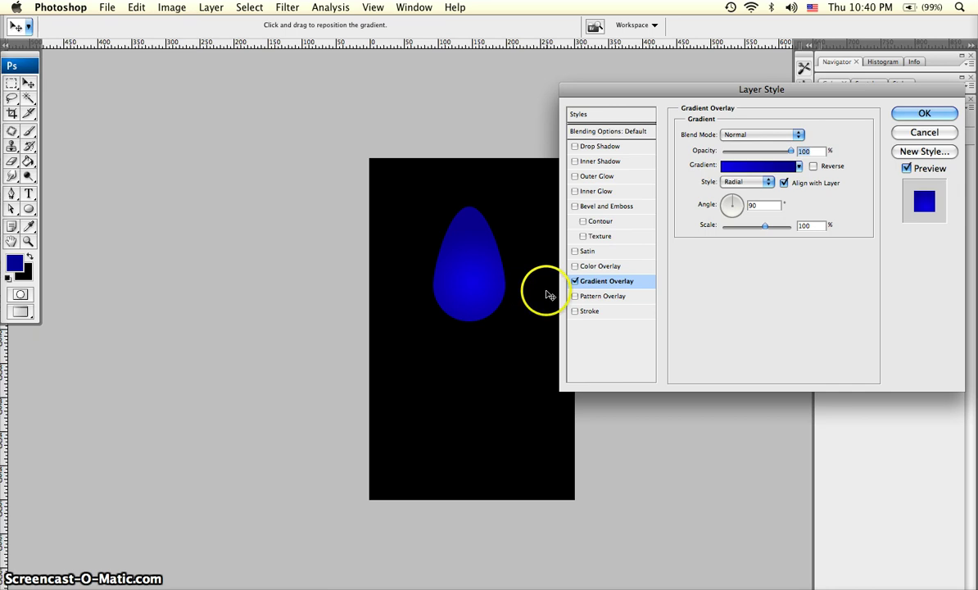
- Add an Outer Glow in dark blue at 60% opacity and 109 px size
click(597, 176)
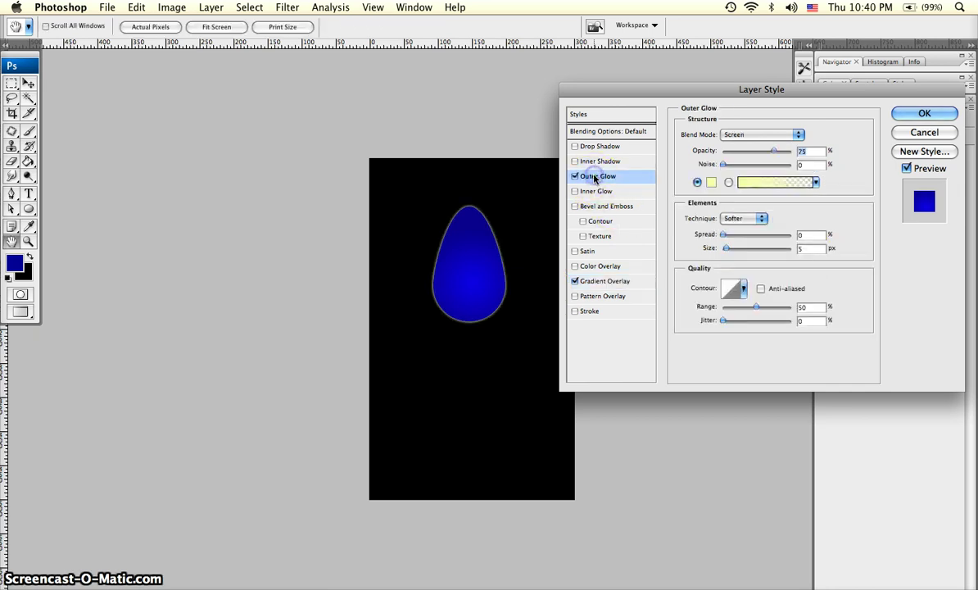
click(758, 152)
click(776, 142)
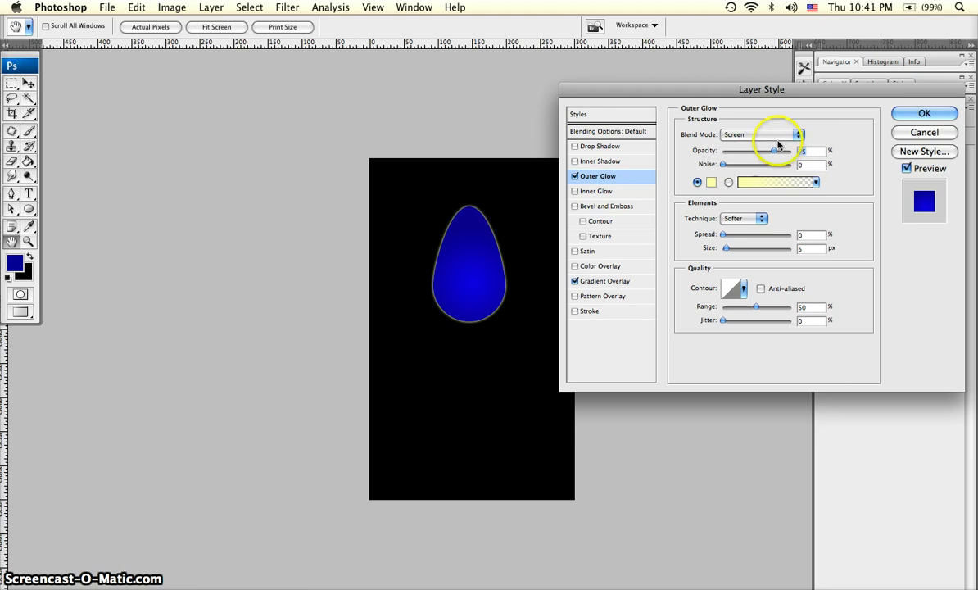
drag(775, 152, 774, 153)
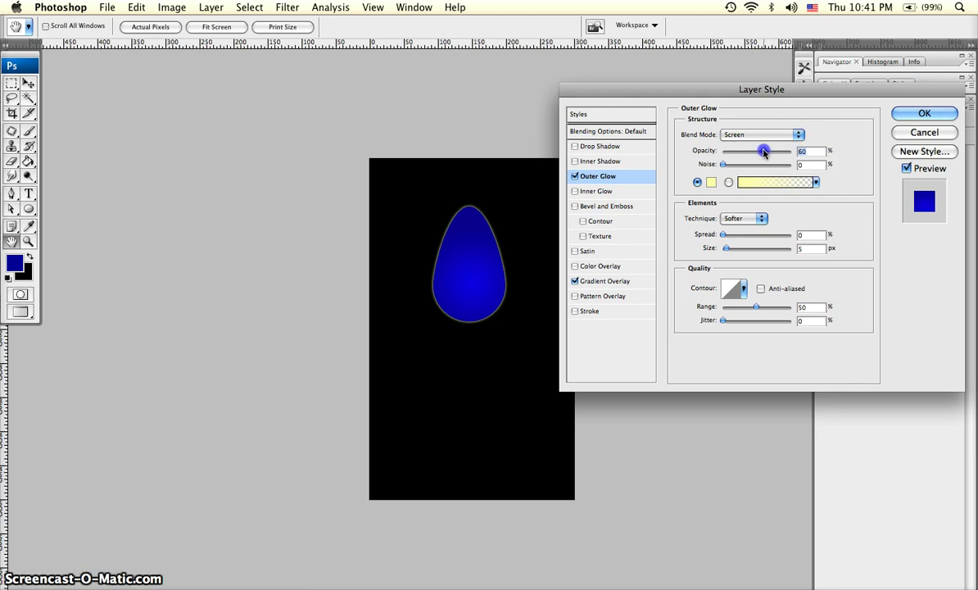
click(719, 186)
click(743, 205)
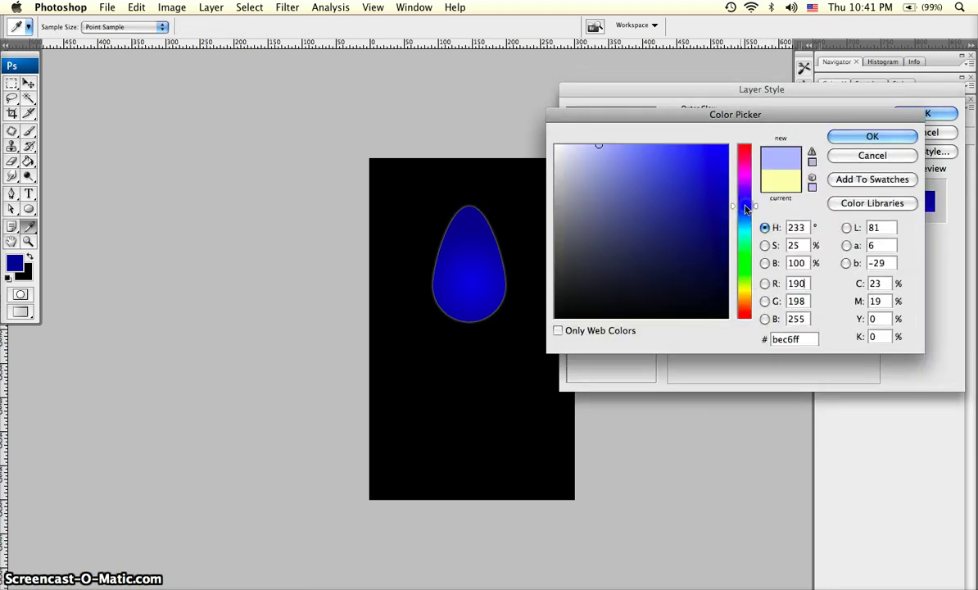
click(728, 200)
drag(728, 200, 727, 191)
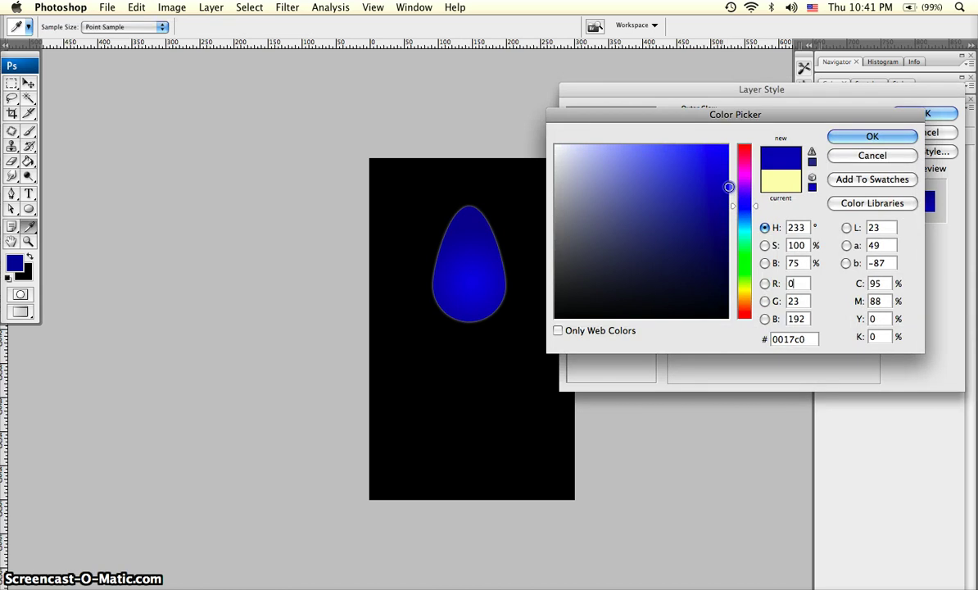
click(852, 136)
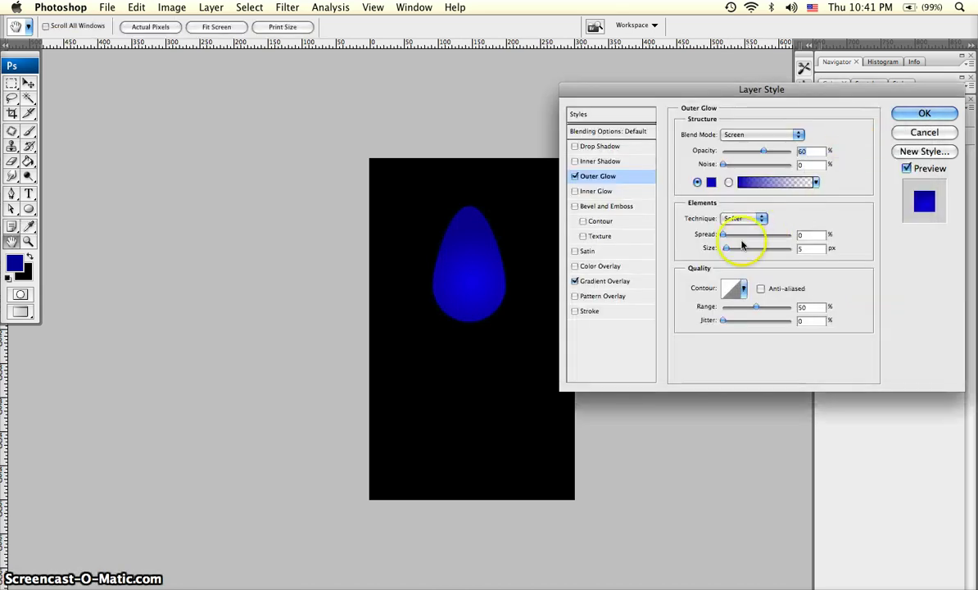
drag(726, 250, 728, 252)
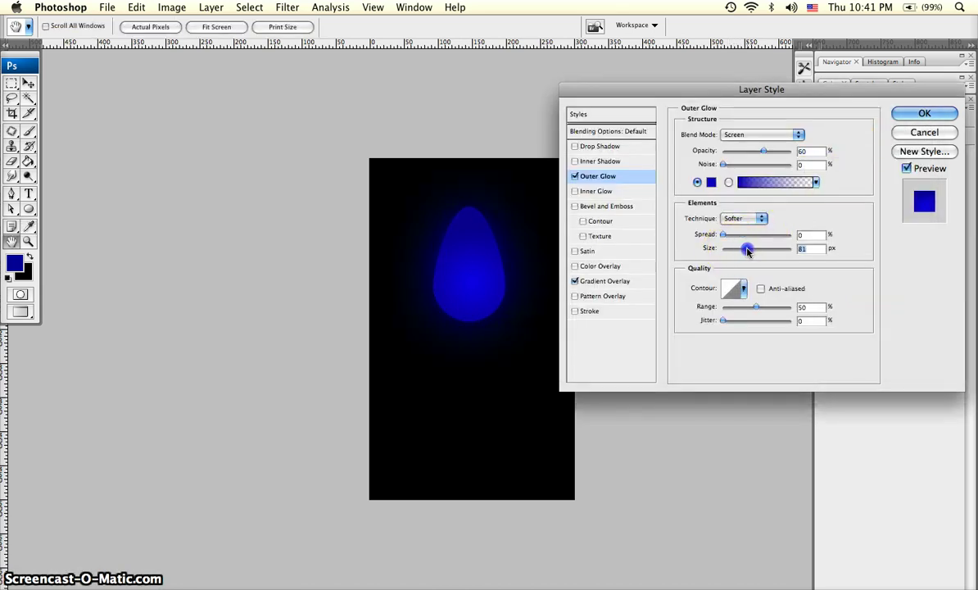
drag(750, 251, 756, 252)
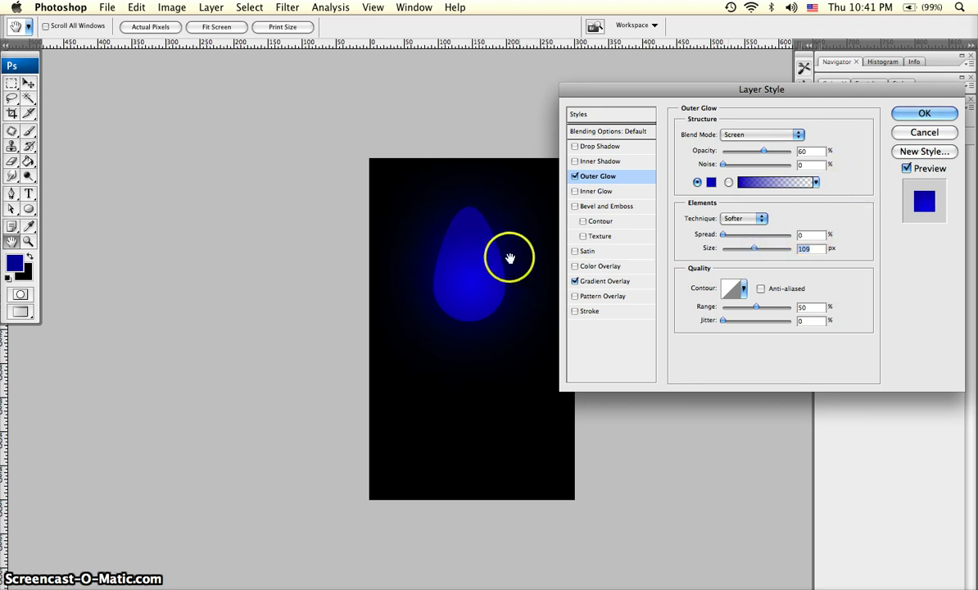
click(908, 115)
- Enable Inner Glow with a bright blue colour, 70% opacity and 62 px size
click(576, 190)
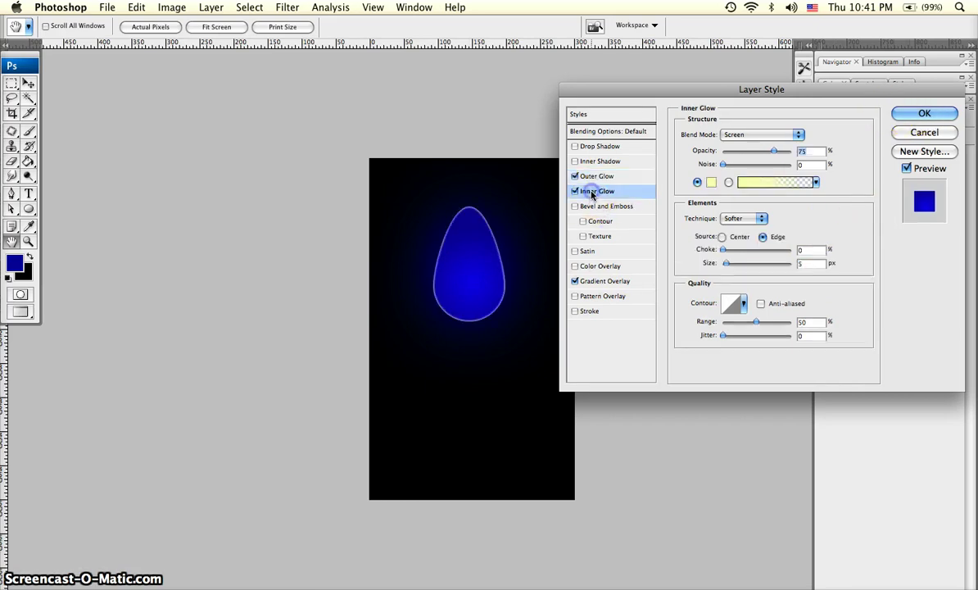
click(772, 154)
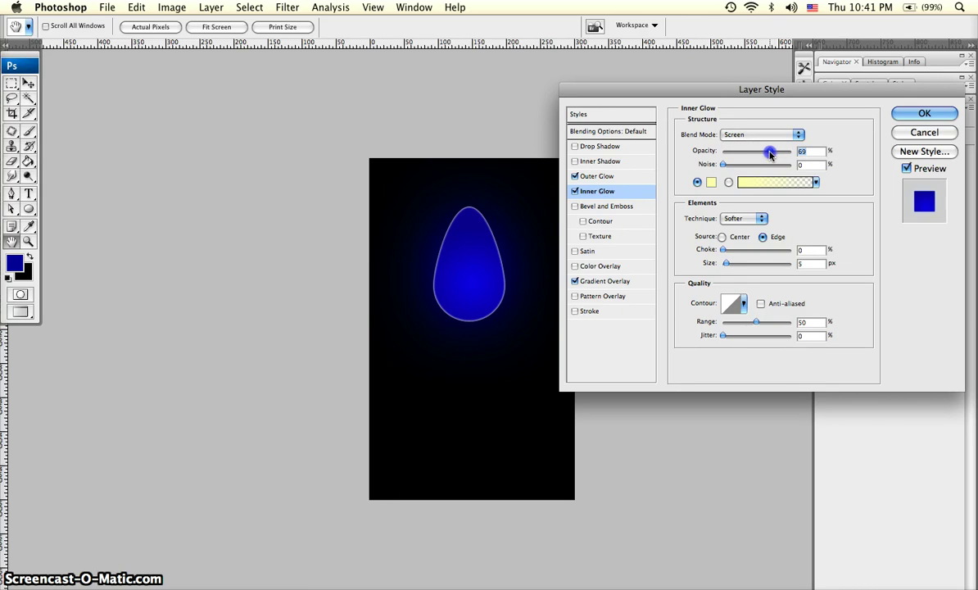
drag(771, 154, 770, 154)
click(717, 182)
click(710, 182)
click(744, 206)
click(726, 202)
drag(727, 201, 726, 176)
click(871, 144)
drag(722, 263, 730, 267)
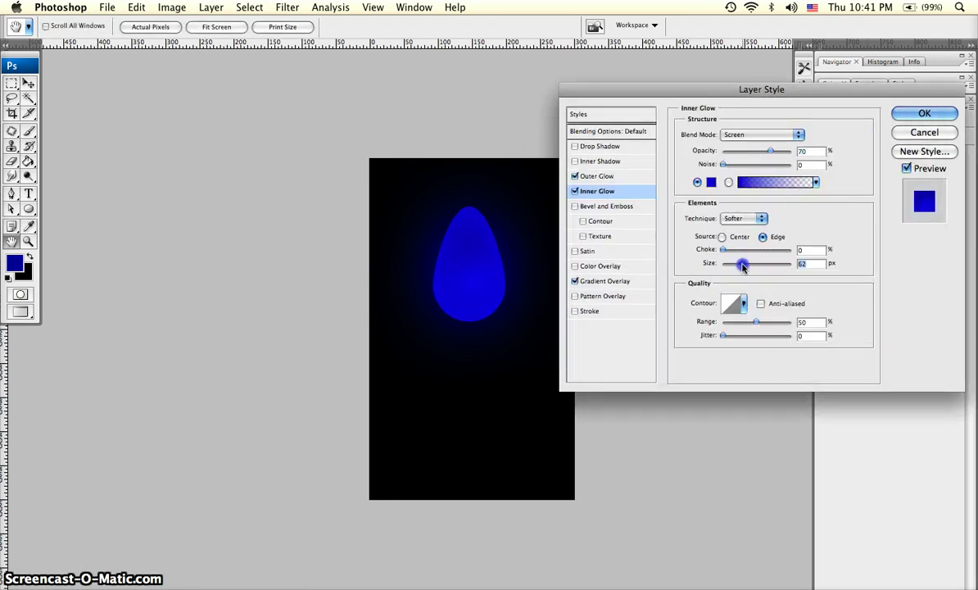
- Apply the Outer Glow, Inner Glow and Gradient Overlay effects, then choose the Pen Tool
click(925, 115)
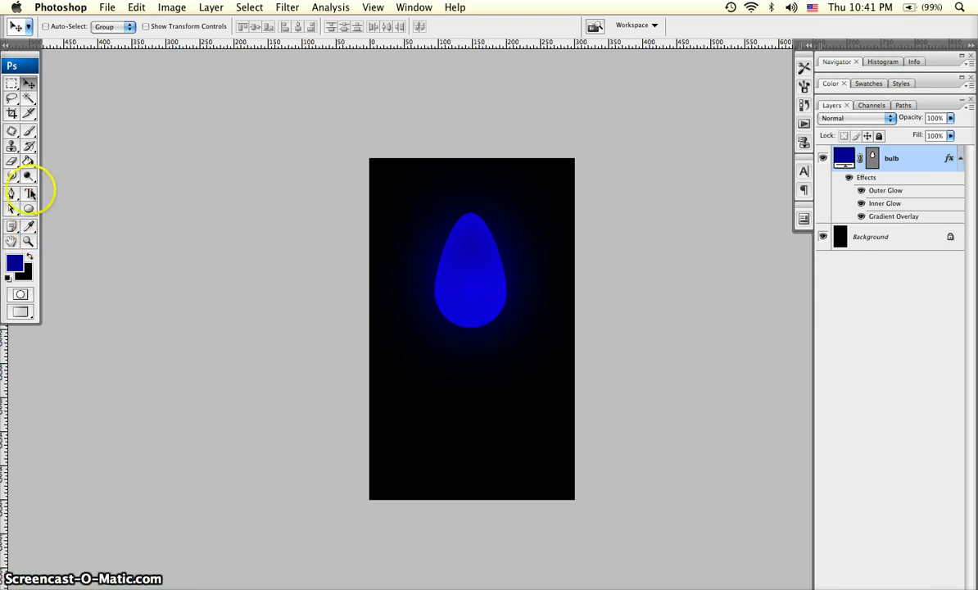
drag(13, 194, 64, 192)
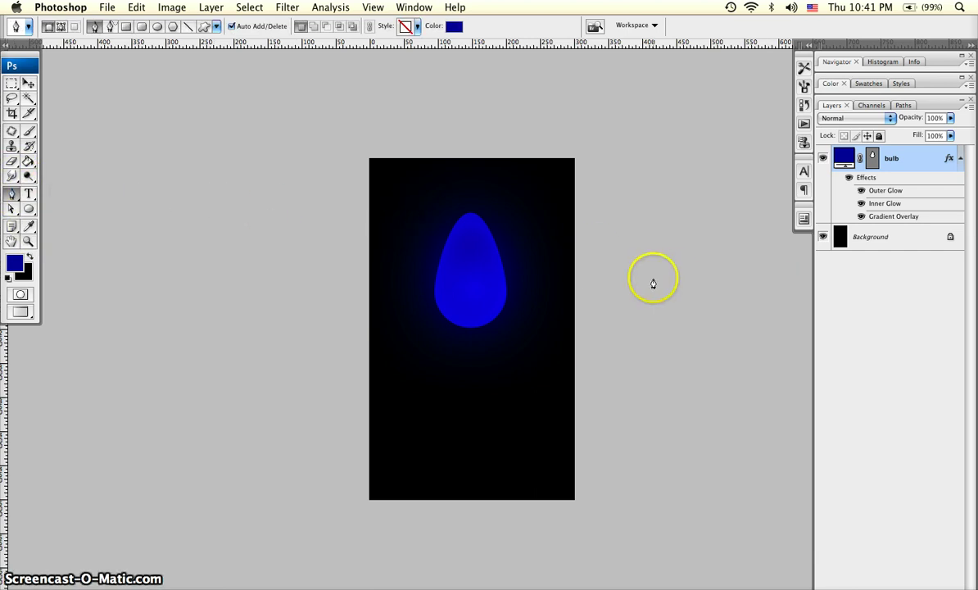
- Zoom in on the bulb and pen a closed, slanted sliver across its upper-left area
click(27, 241)
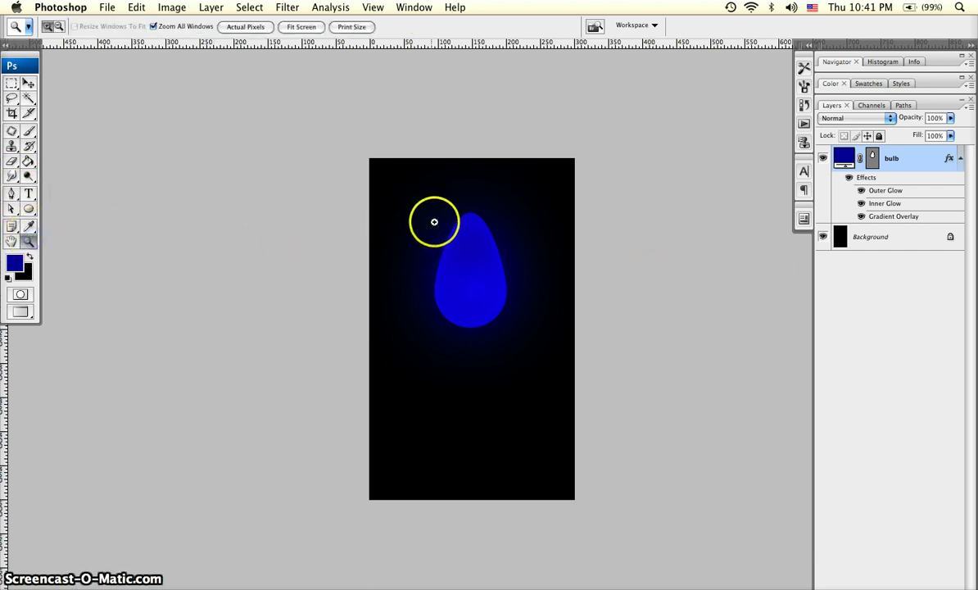
mouse_move(397, 181)
mouse_down()
mouse_move(547, 333)
mouse_move(563, 366)
mouse_up()
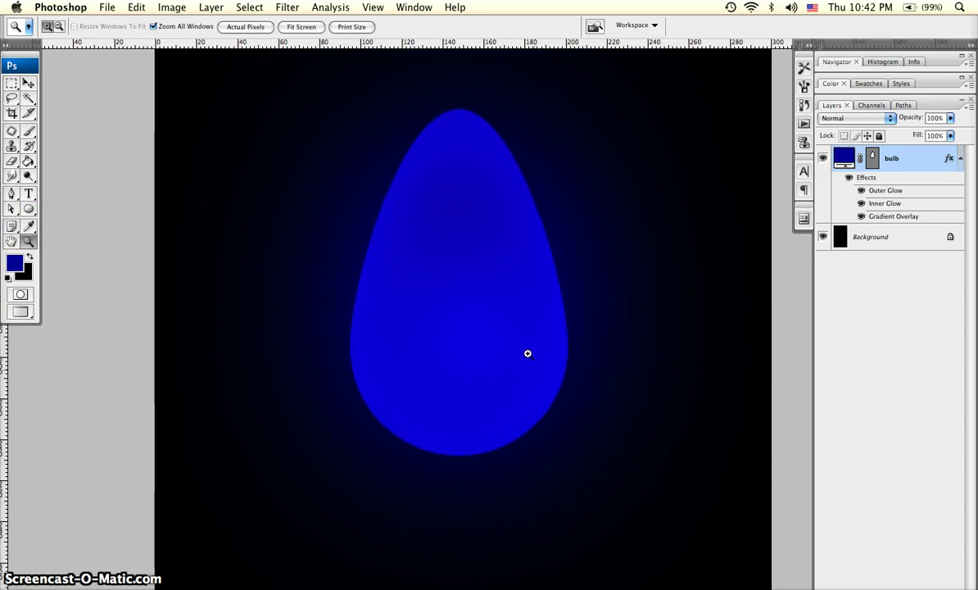
click(13, 194)
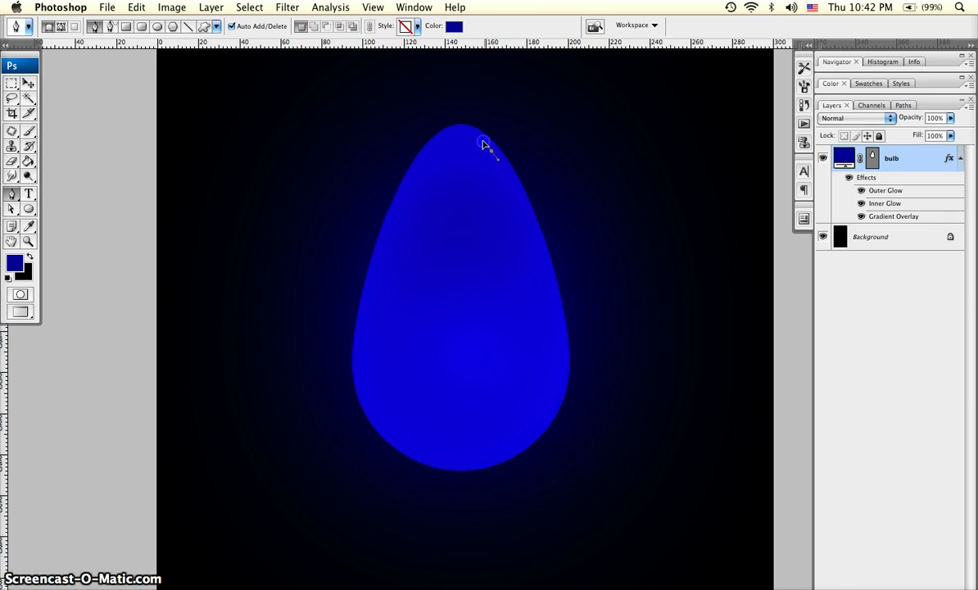
drag(481, 141, 352, 337)
drag(367, 296, 378, 283)
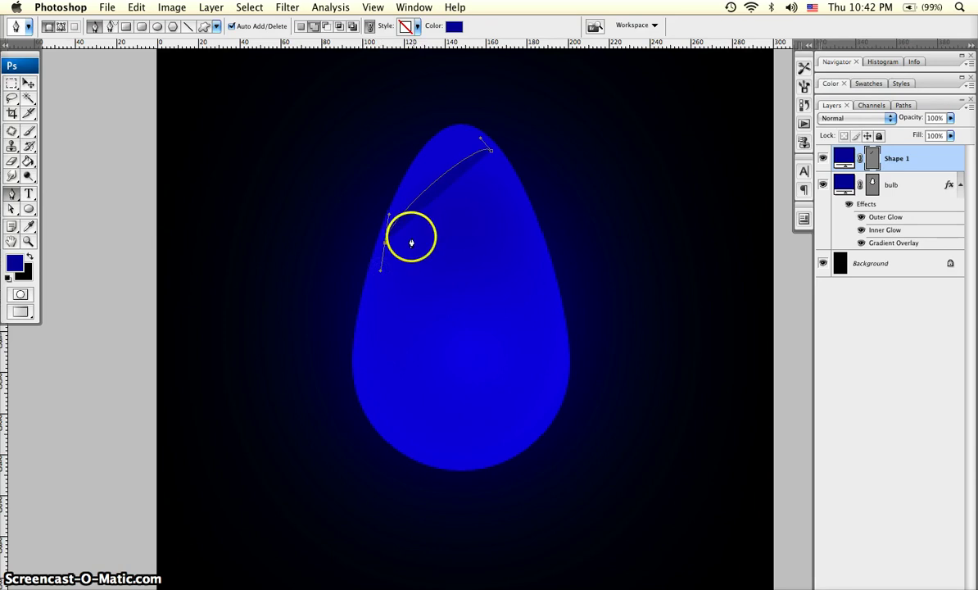
drag(407, 242, 411, 241)
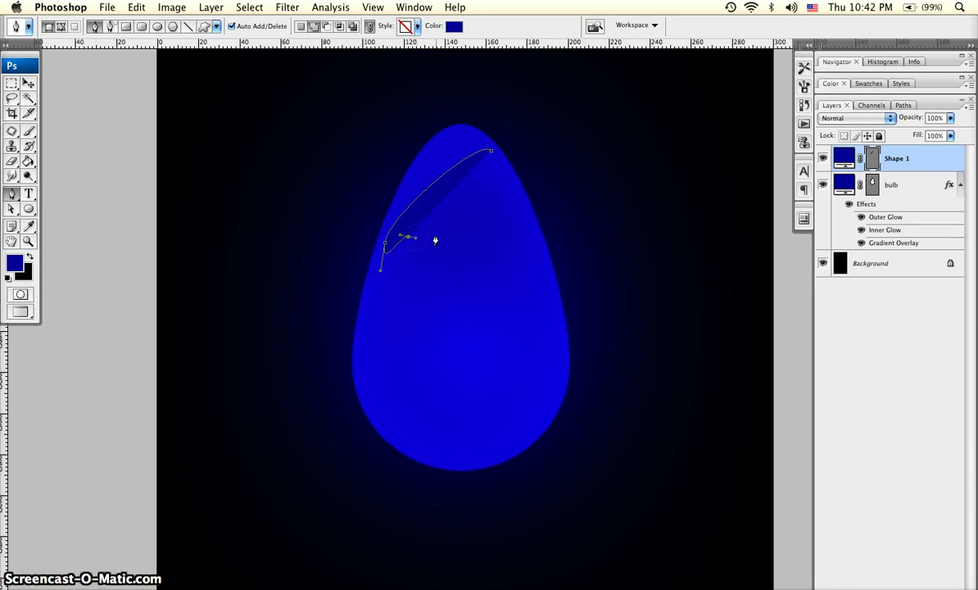
drag(435, 241, 489, 142)
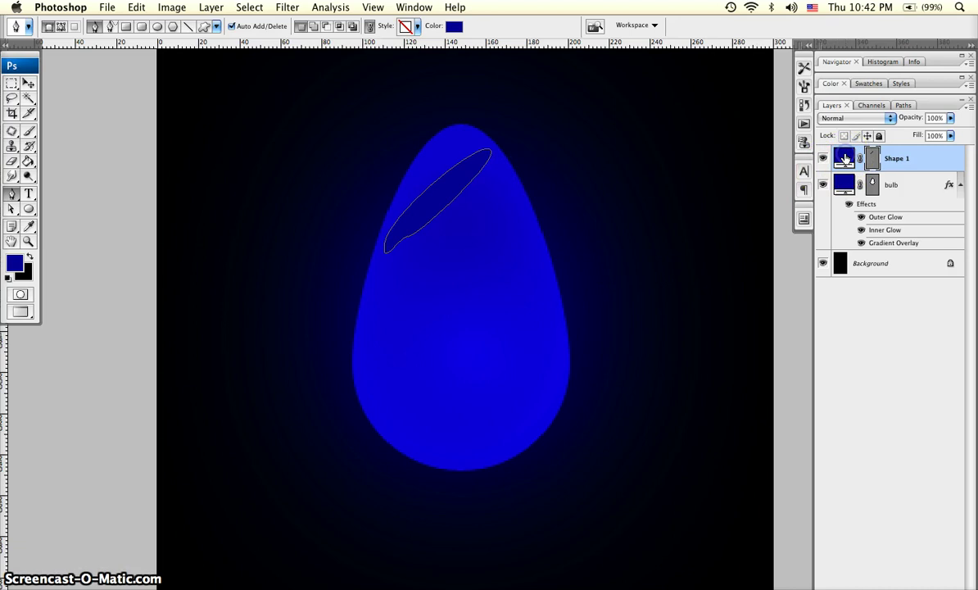
- Colour the highlight shape white and drop its fill to fully transparent
double_click(846, 158)
click(623, 160)
click(554, 142)
click(847, 143)
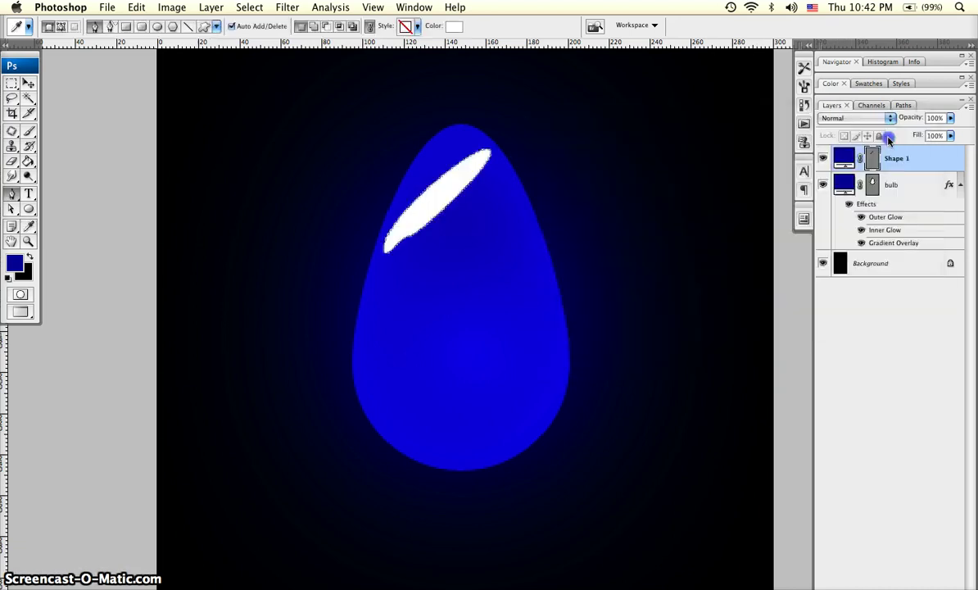
drag(916, 135, 854, 139)
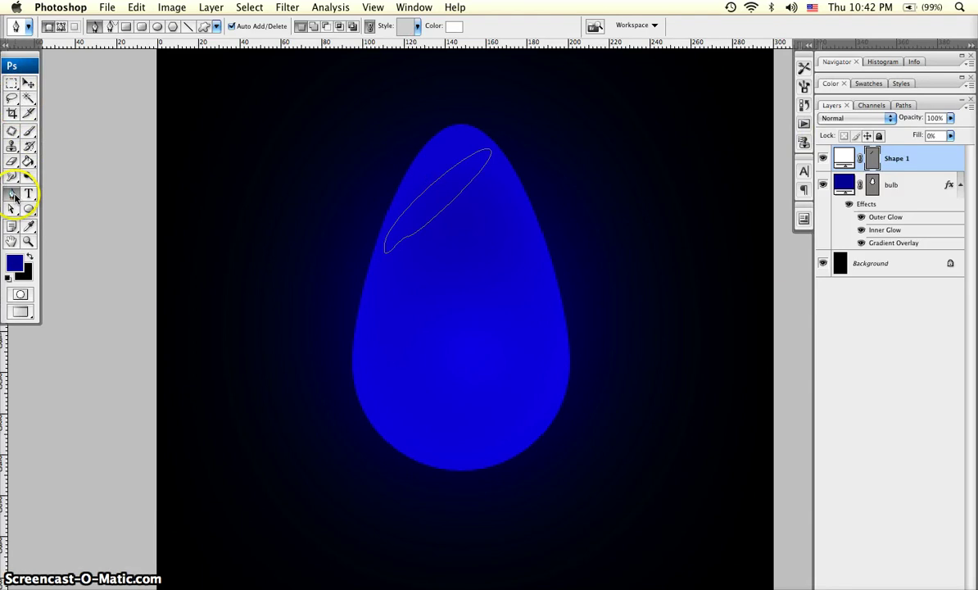
- Curve the highlight's top and lower-left corners with the Direct Selection tool
drag(12, 209, 71, 220)
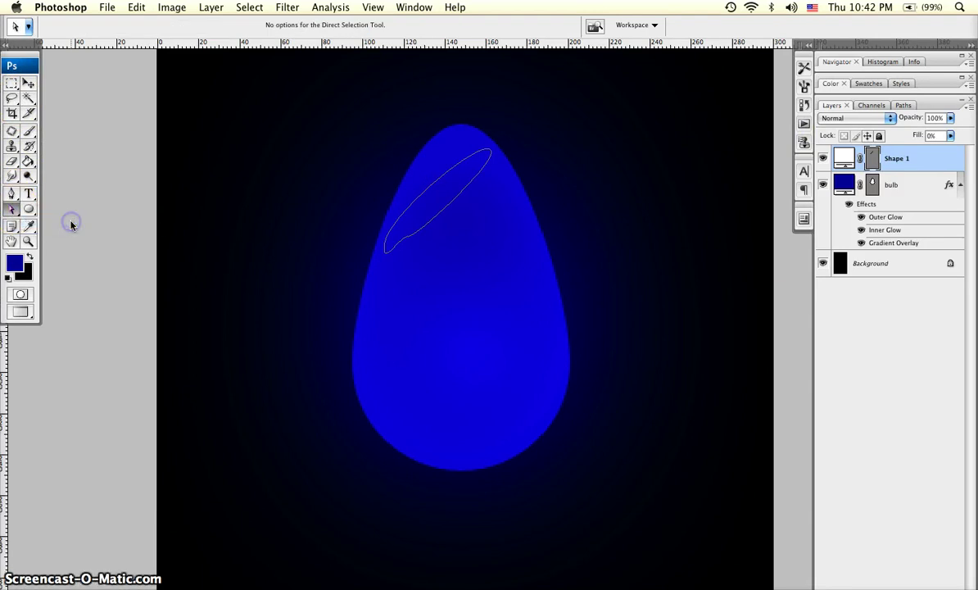
click(488, 153)
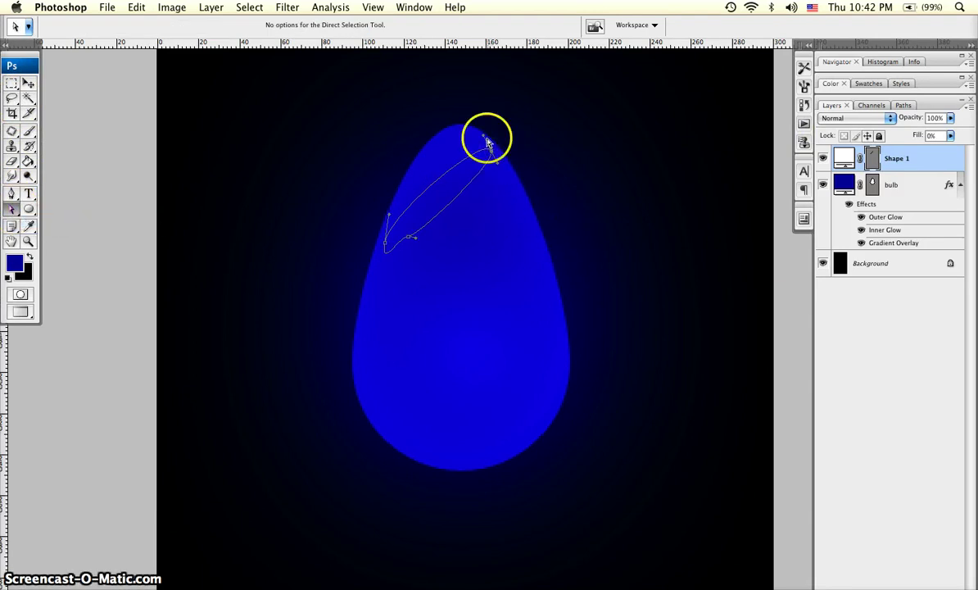
drag(486, 141, 448, 88)
drag(362, 250, 388, 246)
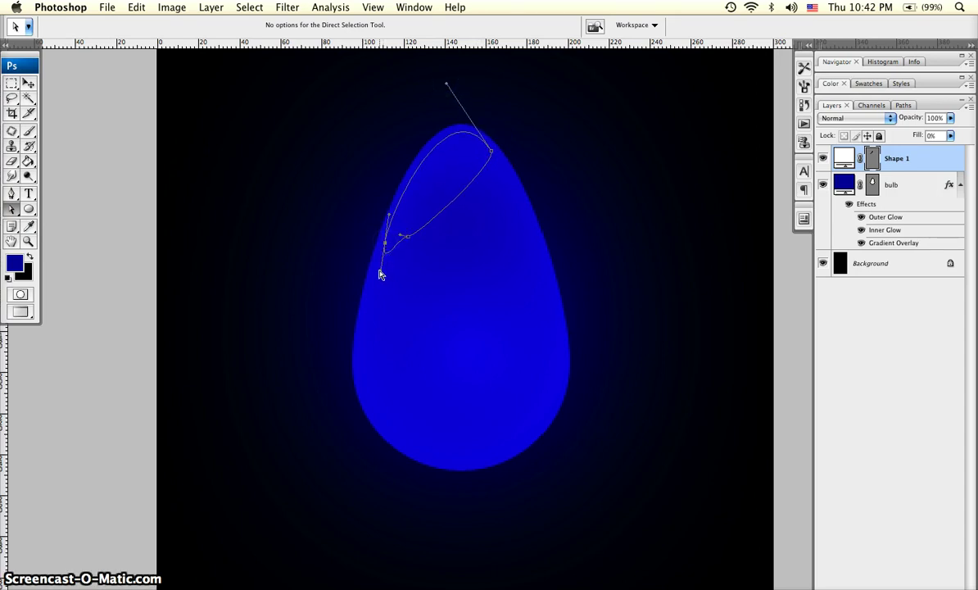
click(380, 271)
click(410, 238)
click(408, 210)
click(498, 161)
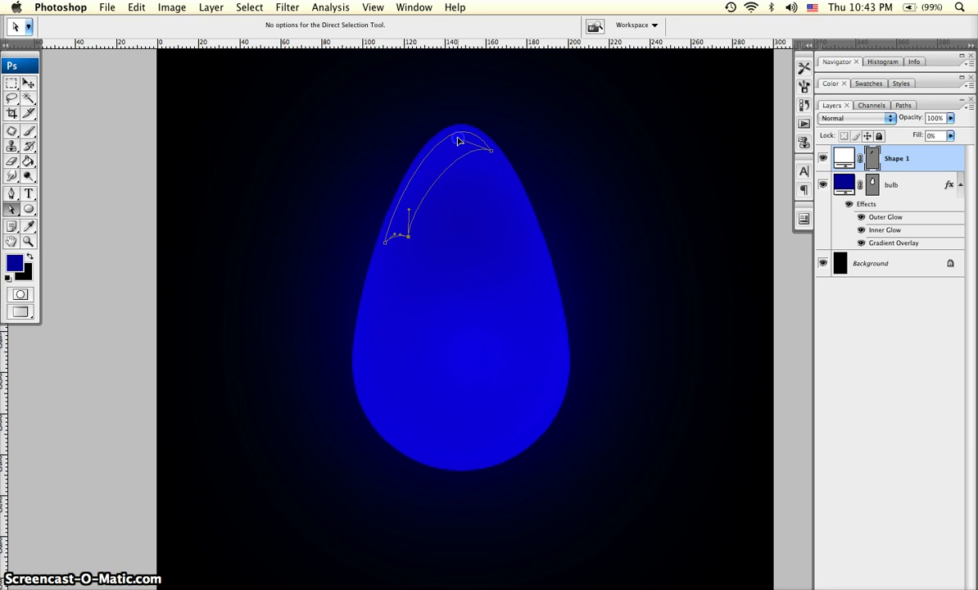
drag(453, 130, 437, 107)
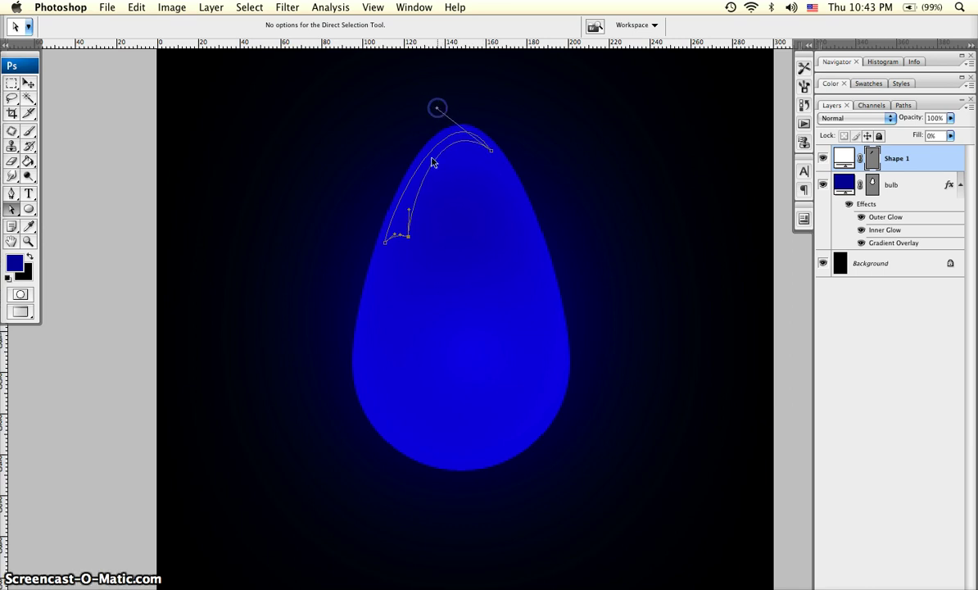
drag(409, 241, 411, 213)
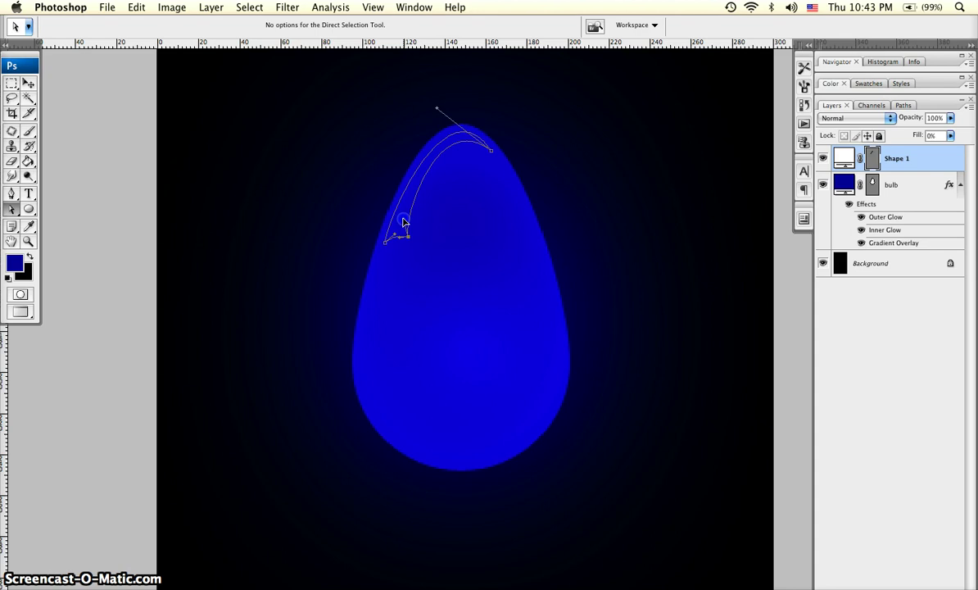
- Refine the shine's curve handles so it hugs the bulb's top edge, then hide the path
click(402, 240)
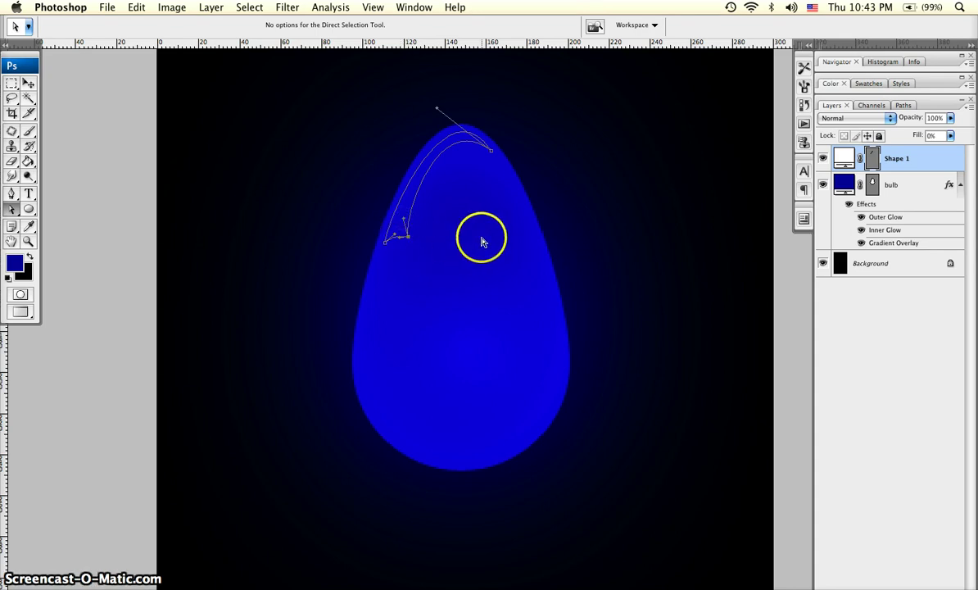
drag(483, 242, 387, 249)
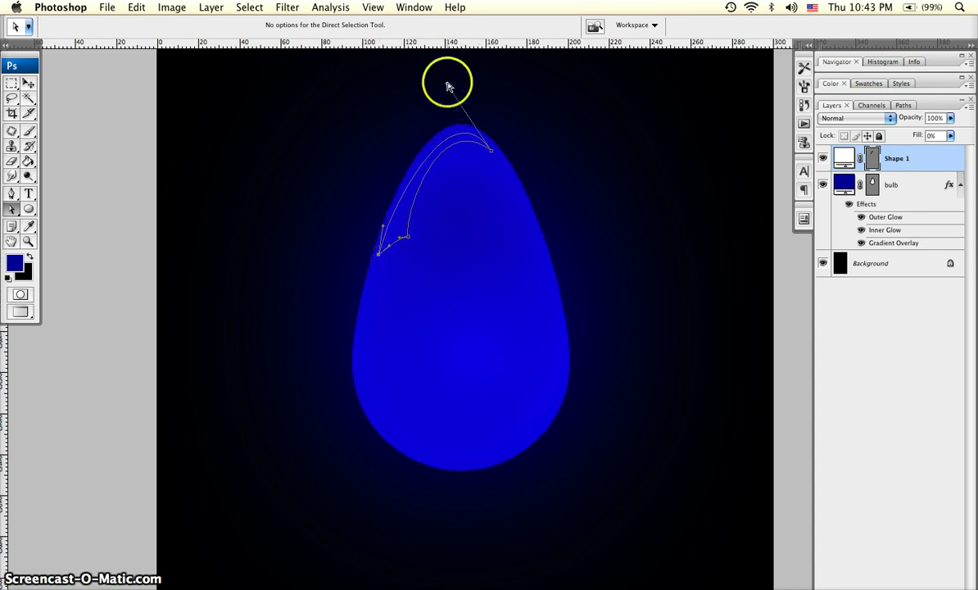
drag(447, 82, 446, 79)
click(407, 240)
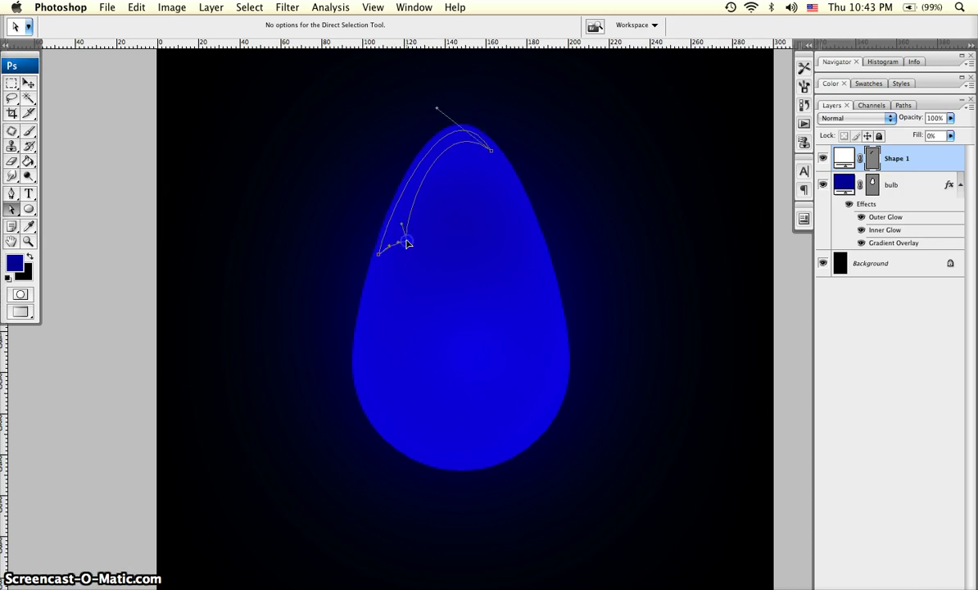
mouse_move(407, 243)
mouse_down()
mouse_move(444, 247)
mouse_move(404, 247)
mouse_up()
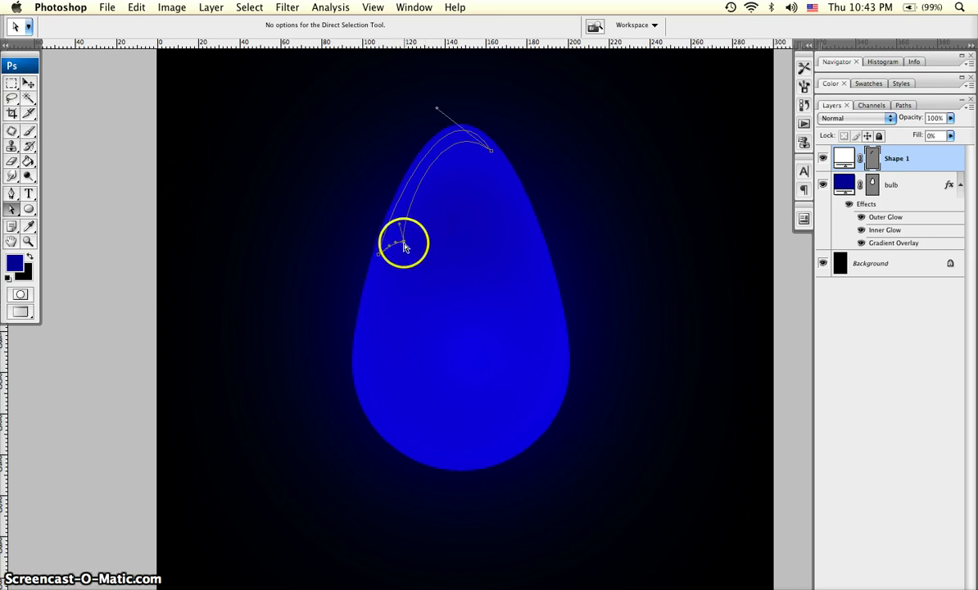
drag(503, 172, 402, 245)
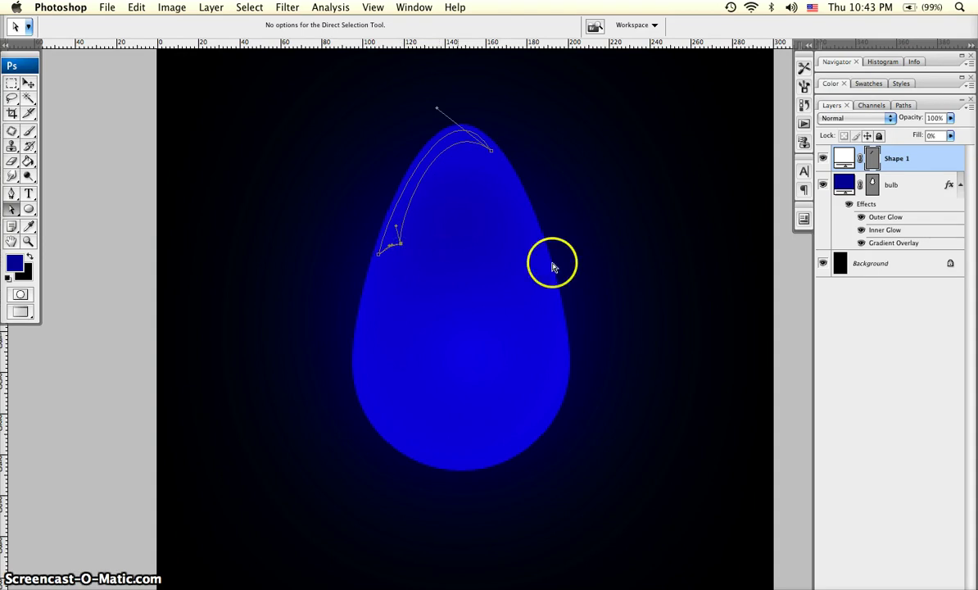
key(super+h)
- Set the shine to 92% fill and 31% opacity and rename it 'Top Pen Tool Shine'
mouse_move(909, 136)
mouse_down()
mouse_move(961, 140)
mouse_move(873, 118)
mouse_up()
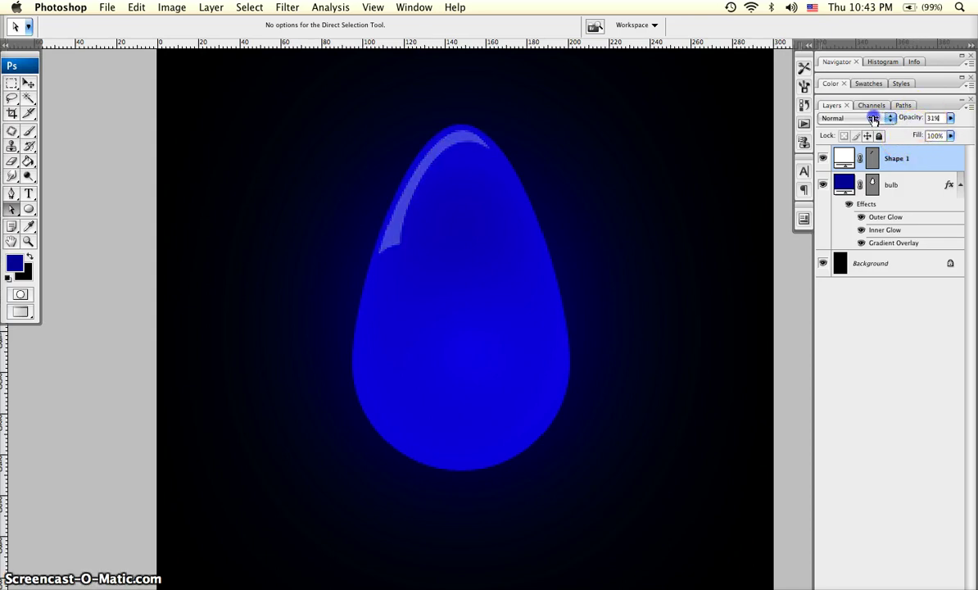
click(902, 161)
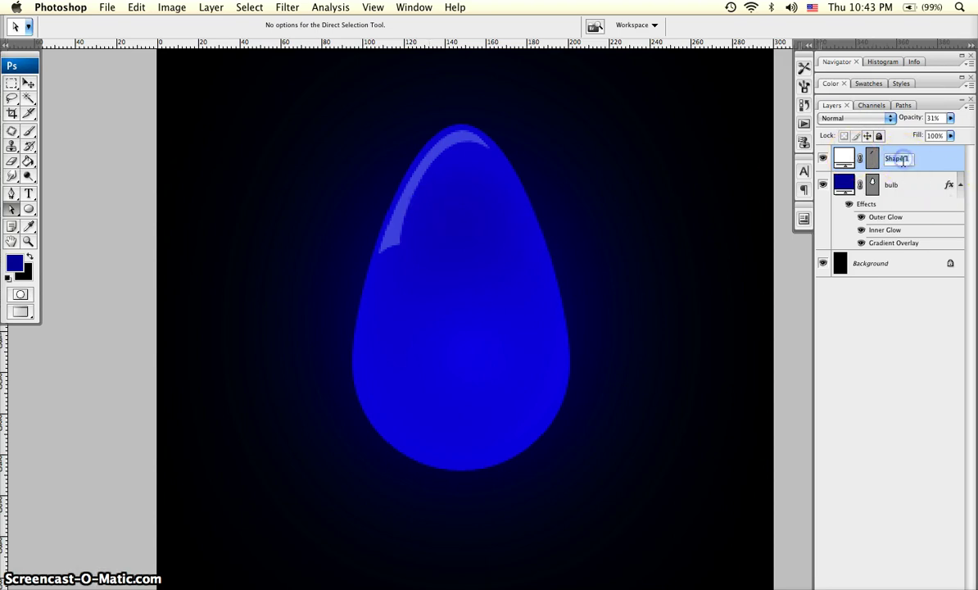
text(Top Re)
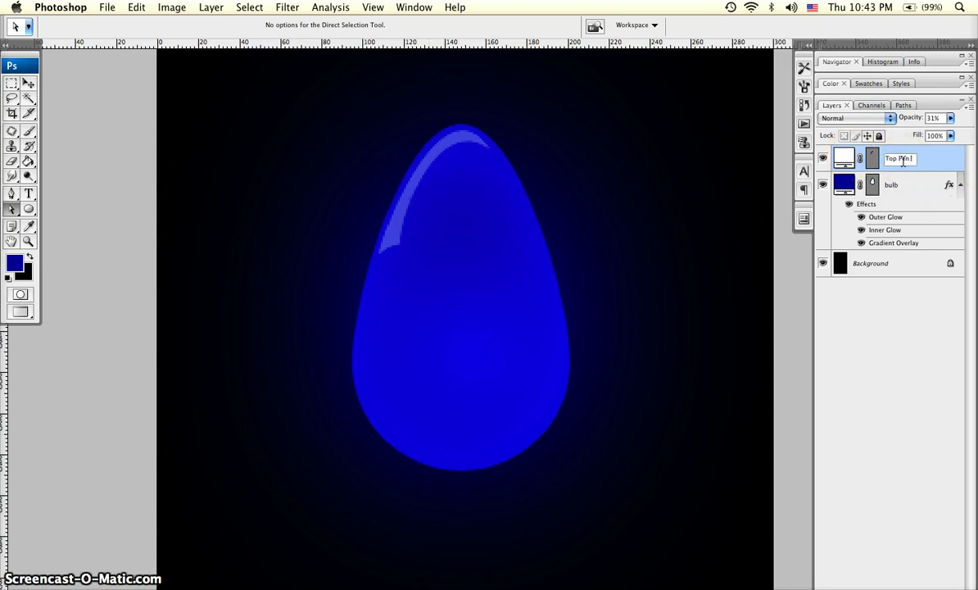
text(n Tool Shine)
key(Return)
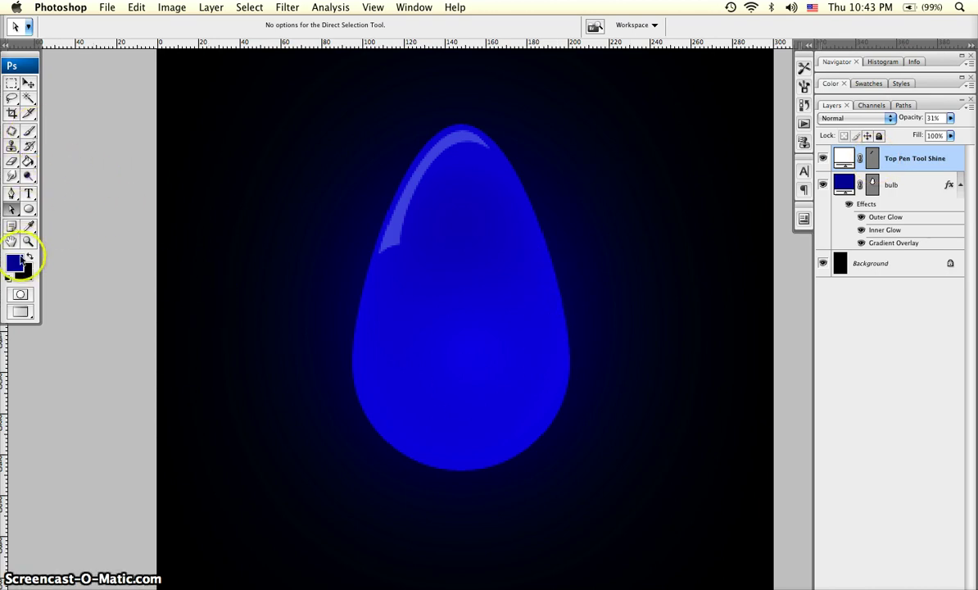
- Set the foreground to white and pen a closed curved shine along the bulb's lower-right edge
click(14, 260)
drag(611, 251, 524, 120)
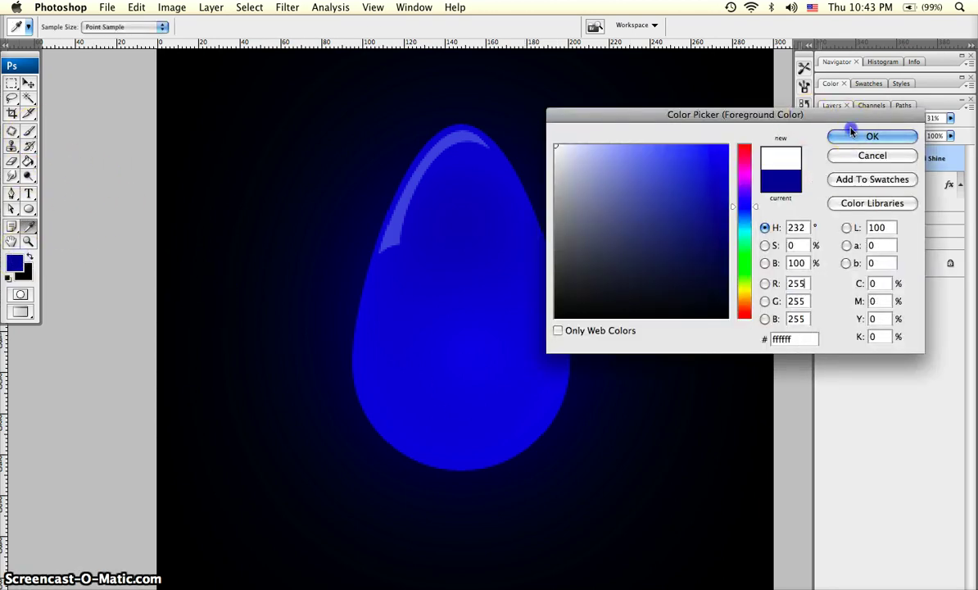
click(862, 136)
click(12, 194)
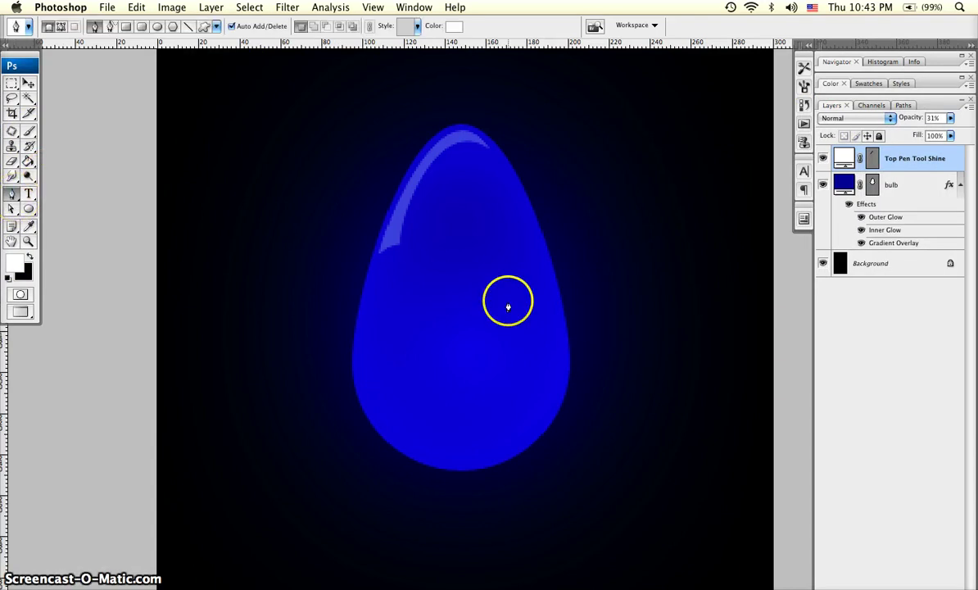
click(560, 357)
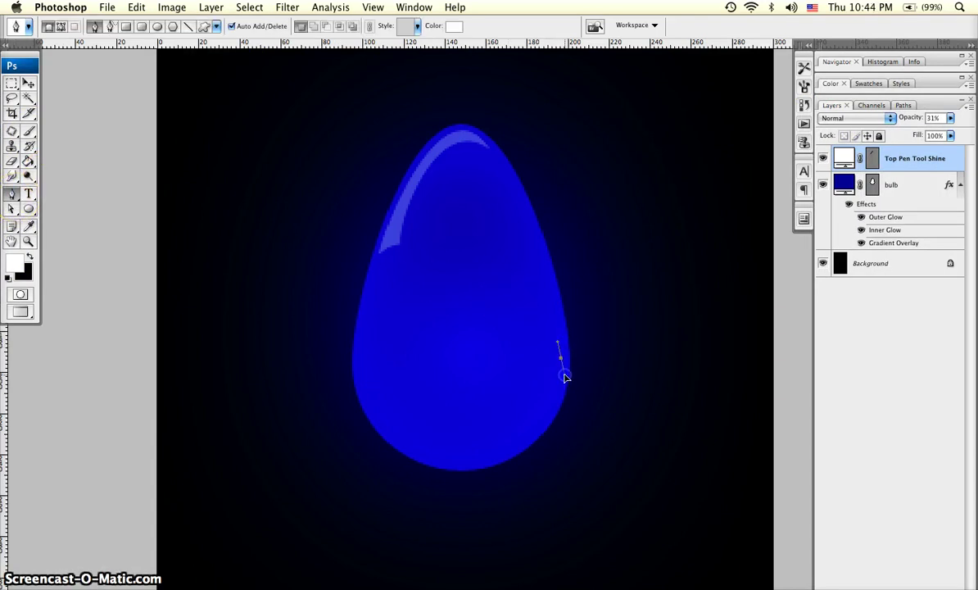
drag(563, 379, 566, 384)
drag(517, 444, 461, 467)
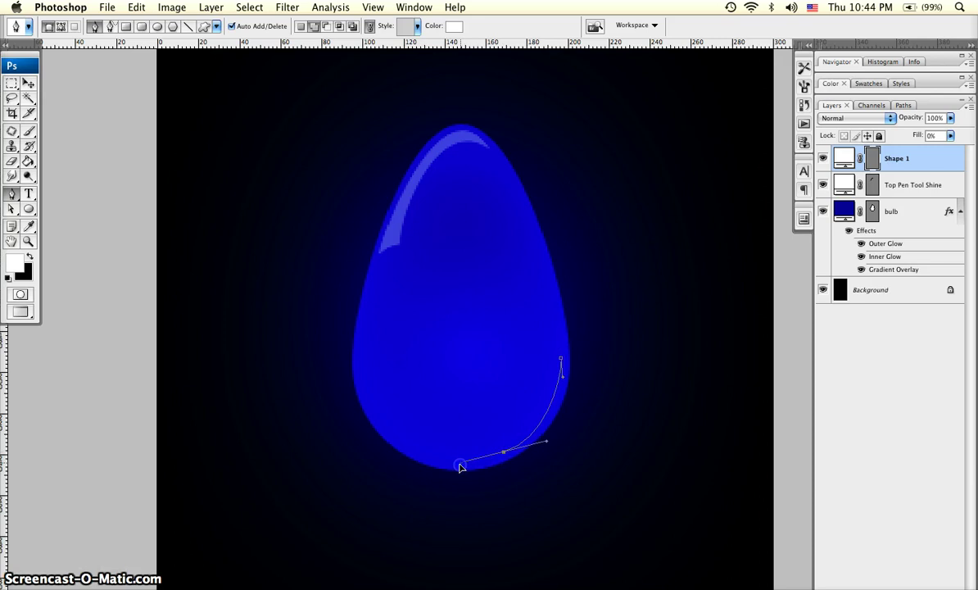
click(566, 341)
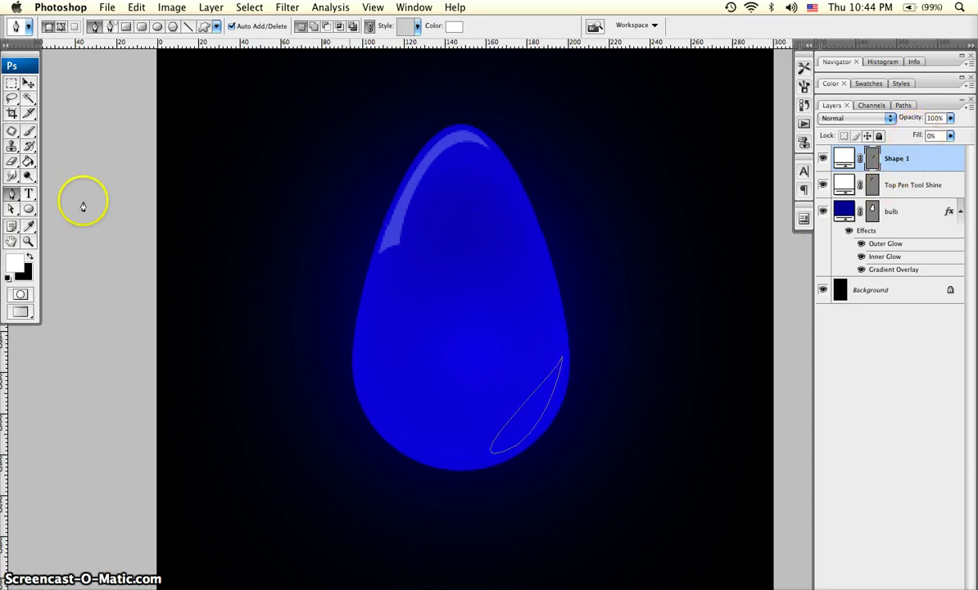
- Adjust the shine path's anchors and handles to follow the bulb's edge
click(11, 208)
click(559, 362)
drag(501, 451, 517, 431)
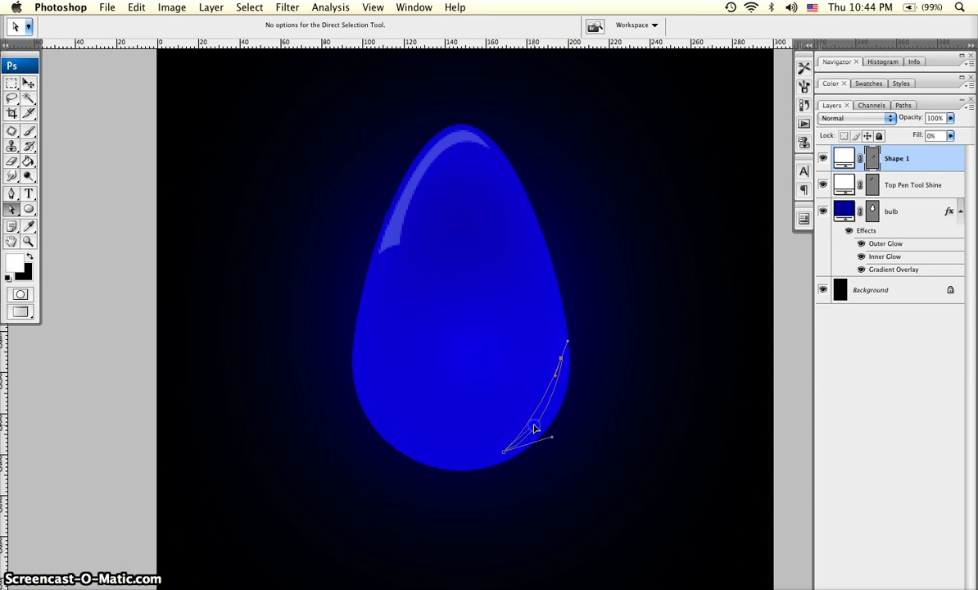
drag(566, 350, 565, 340)
click(560, 397)
drag(560, 398, 570, 426)
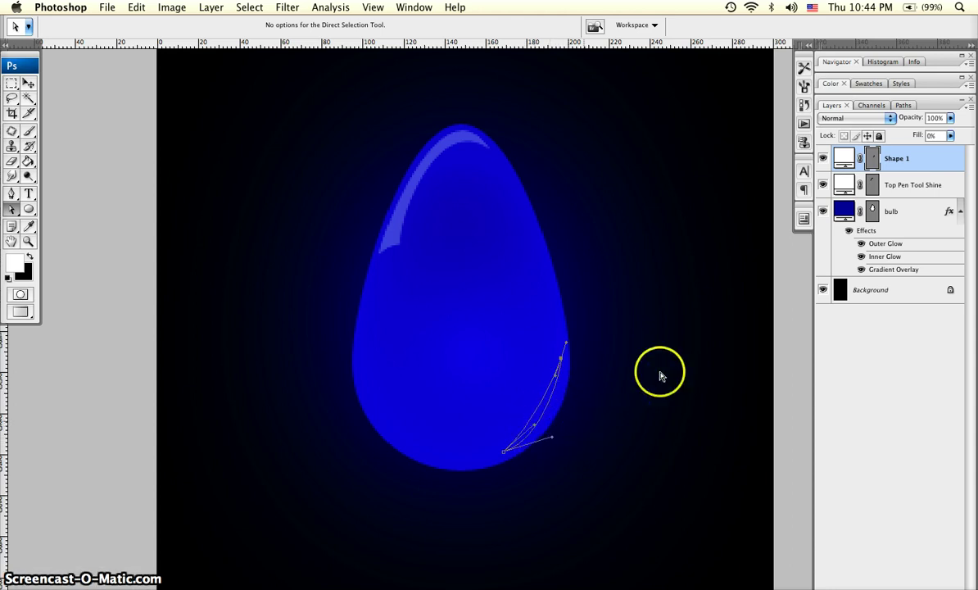
- Set the shine's fill, lower its opacity to 29%, and name the layer 'Bottom Pen Tool Shine'
click(933, 135)
text(86)
key(Return)
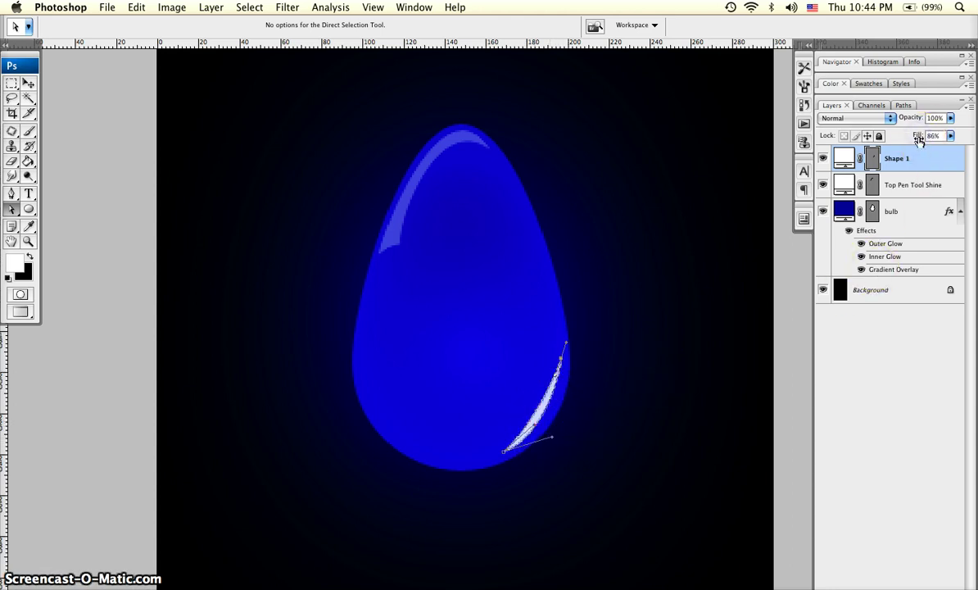
click(930, 131)
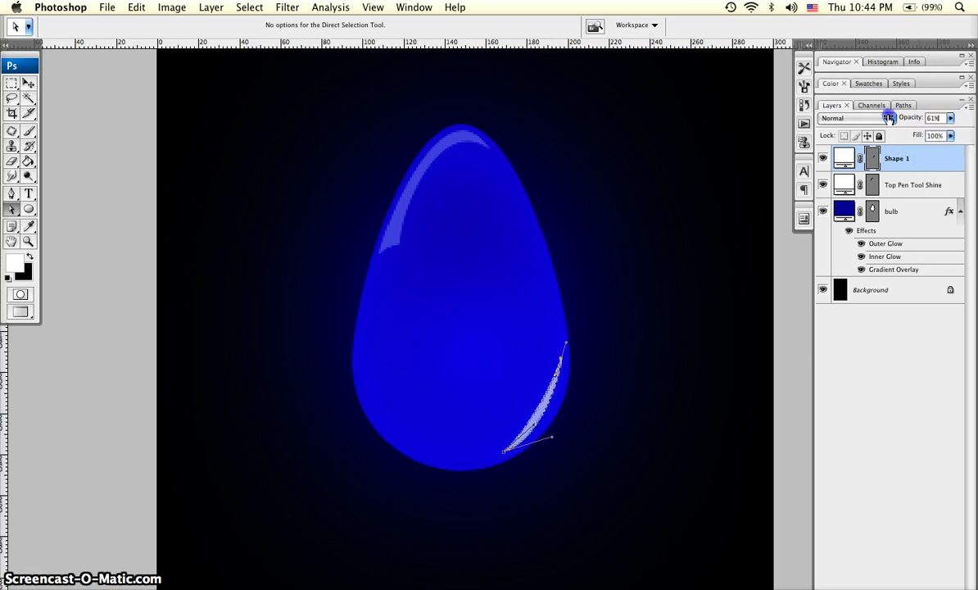
drag(886, 117, 879, 117)
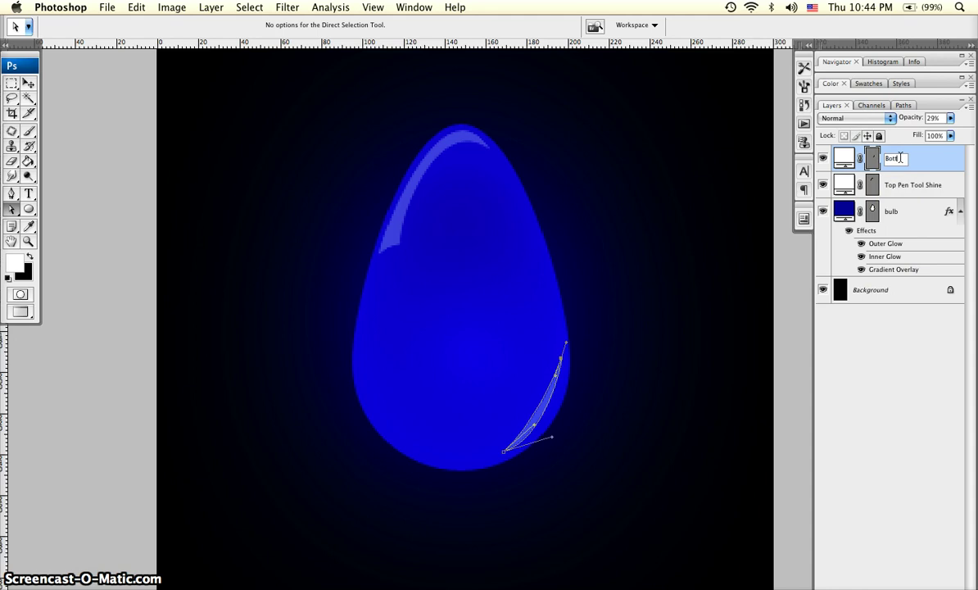
text(m Pen Tool Shine)
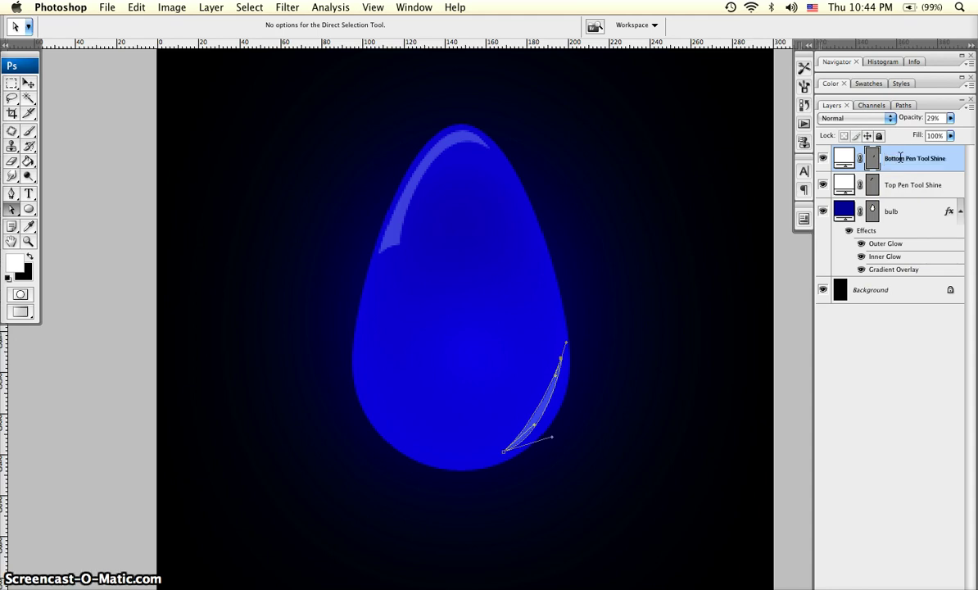
click(909, 327)
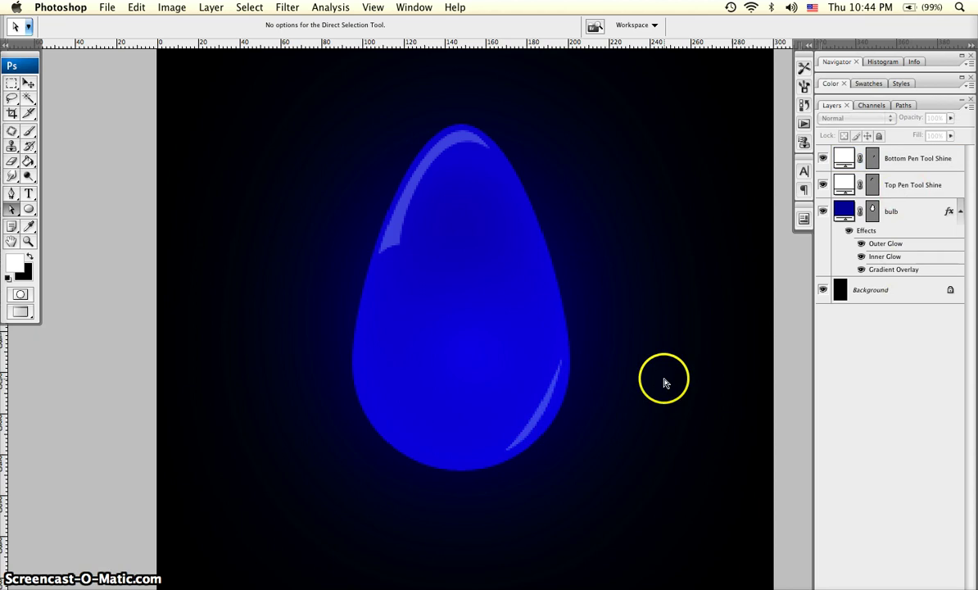
scroll(515, 391, down, 5)
scroll(515, 391, right, 1)
- Draw an opaque white rectangle and move it up against the bottom of the bulb
scroll(515, 390, down, 2)
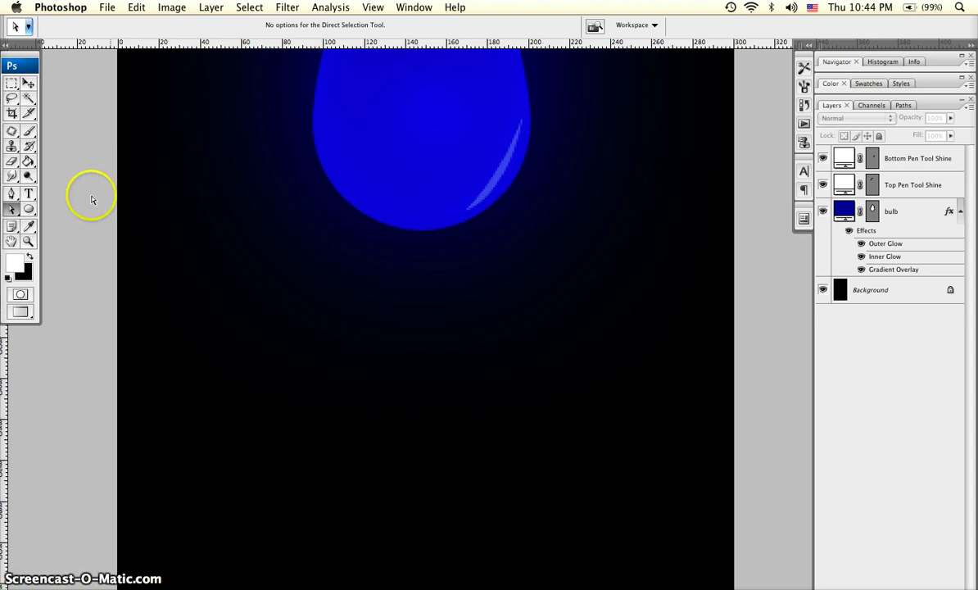
drag(29, 209, 51, 206)
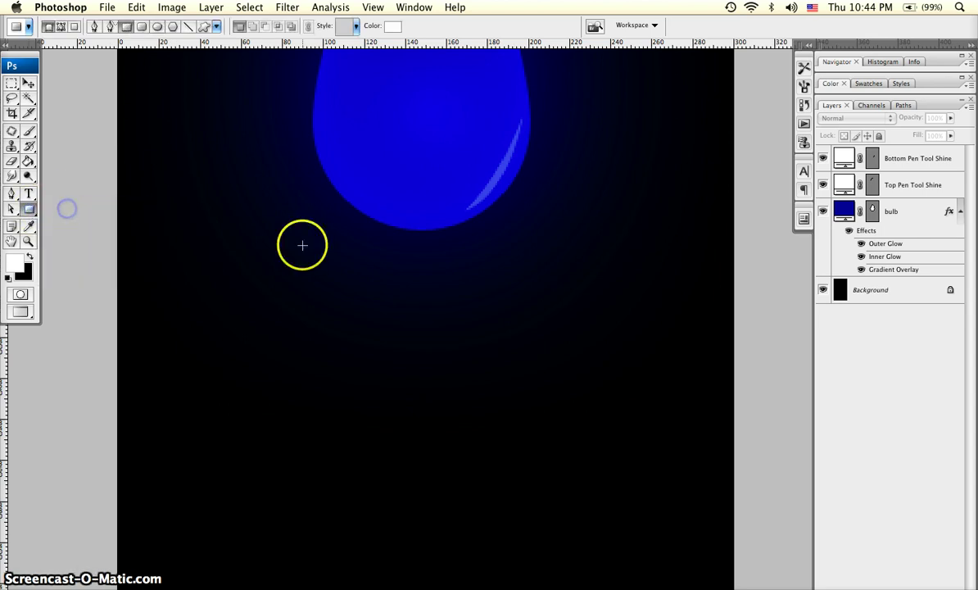
drag(287, 228, 521, 268)
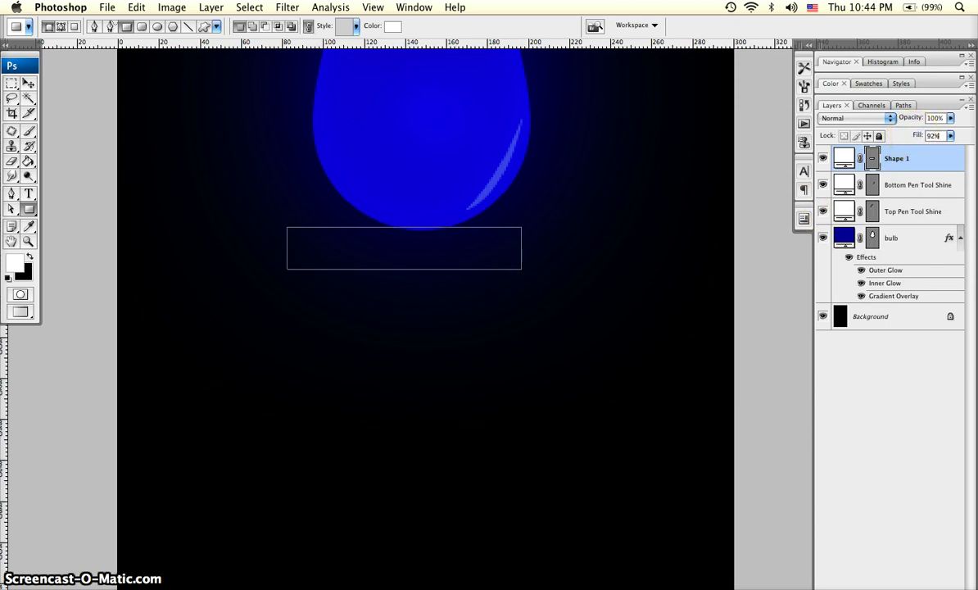
drag(916, 137, 975, 139)
drag(916, 135, 971, 132)
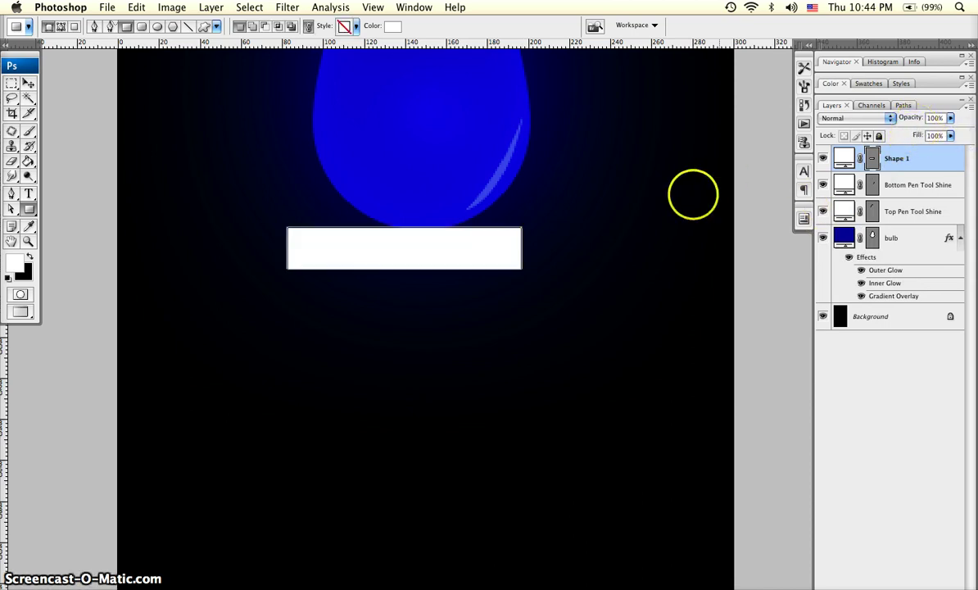
key(v)
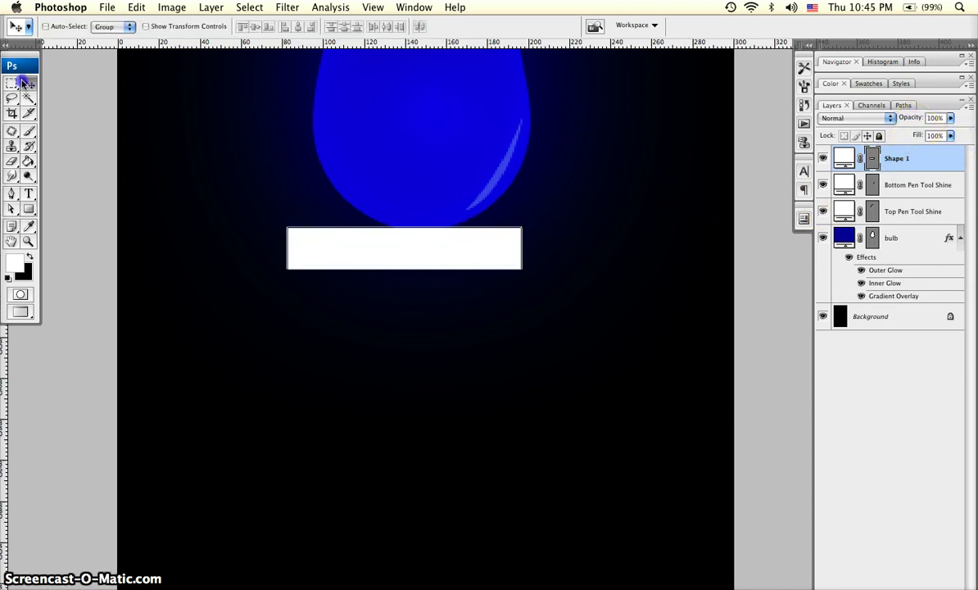
drag(373, 240, 395, 217)
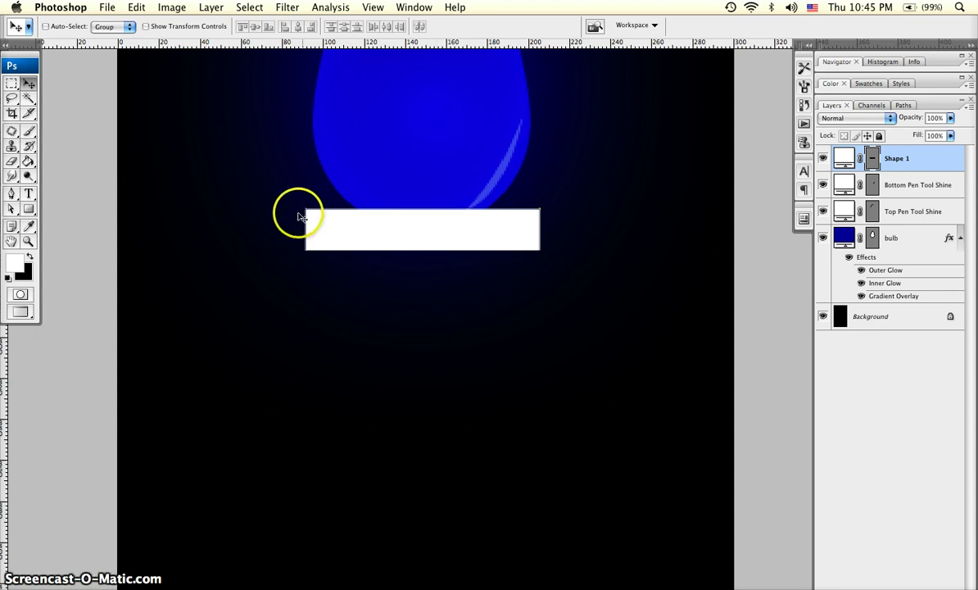
- Fill the rectangle with bright green 00b704 and name its layer Top Of Base
click(15, 263)
click(871, 155)
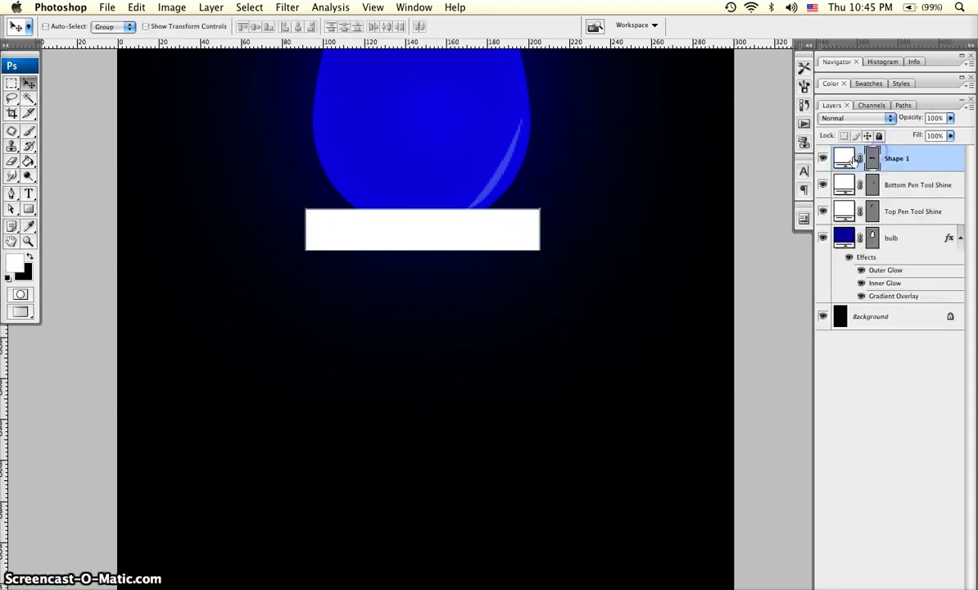
double_click(844, 158)
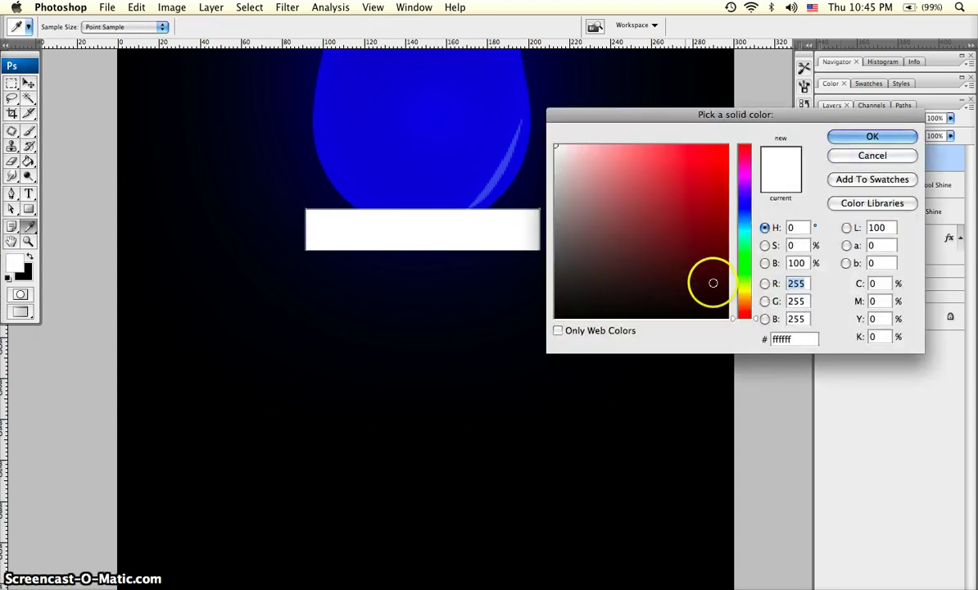
drag(743, 264, 743, 259)
click(727, 194)
click(872, 136)
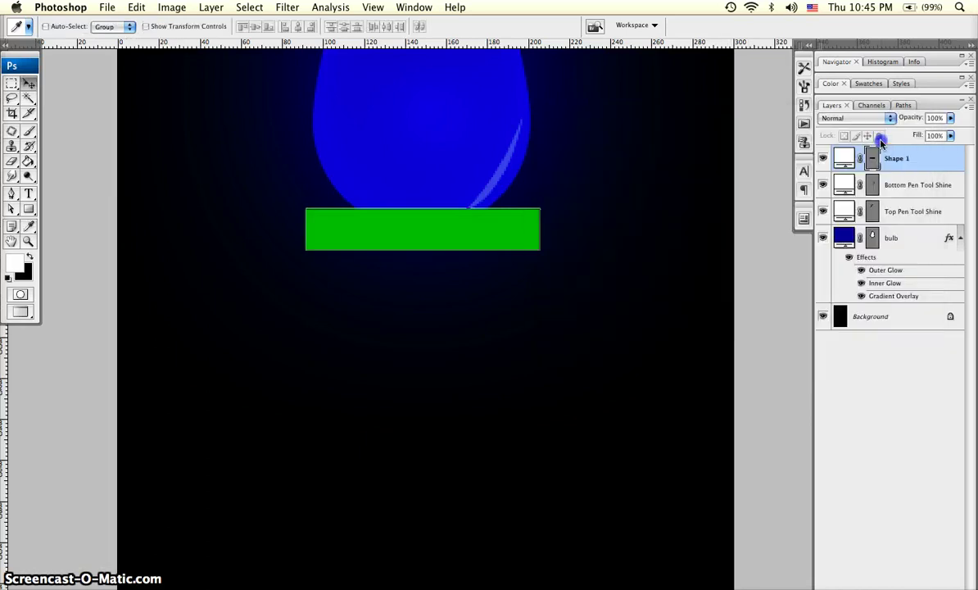
click(898, 161)
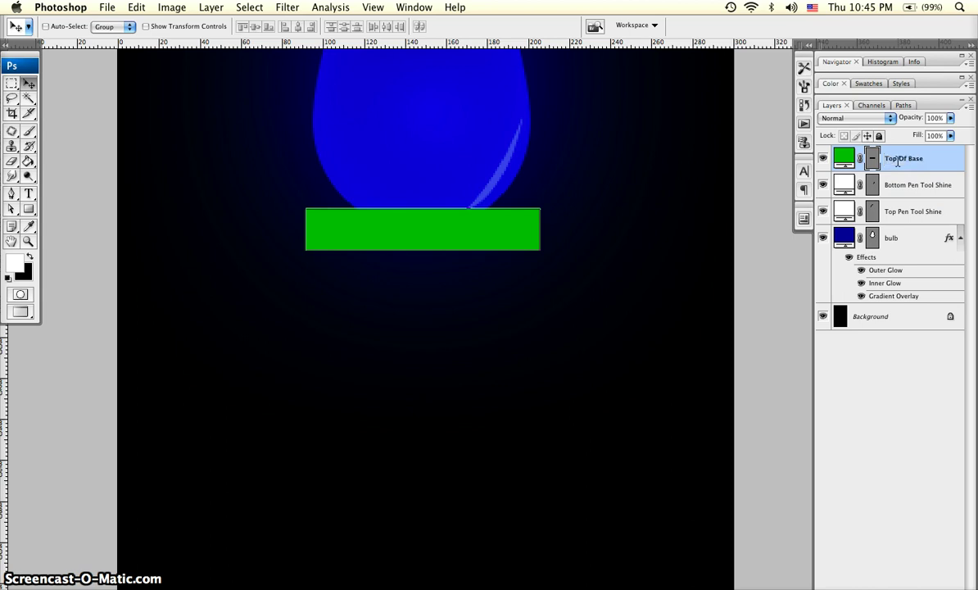
key(Return)
drag(12, 212, 70, 222)
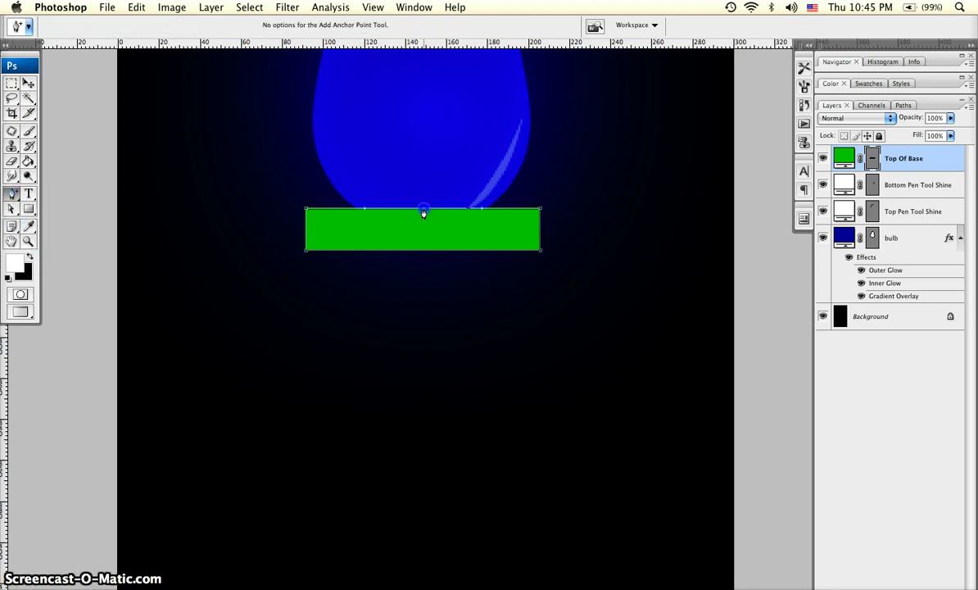
- Add a mid-edge anchor point to the green rectangle and drag it up to arch the edges
click(423, 251)
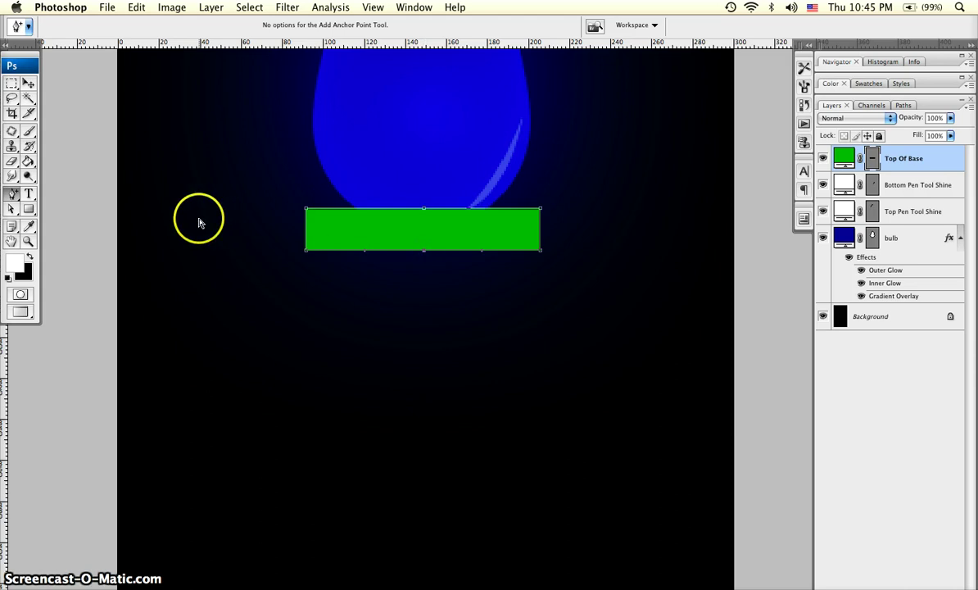
click(13, 210)
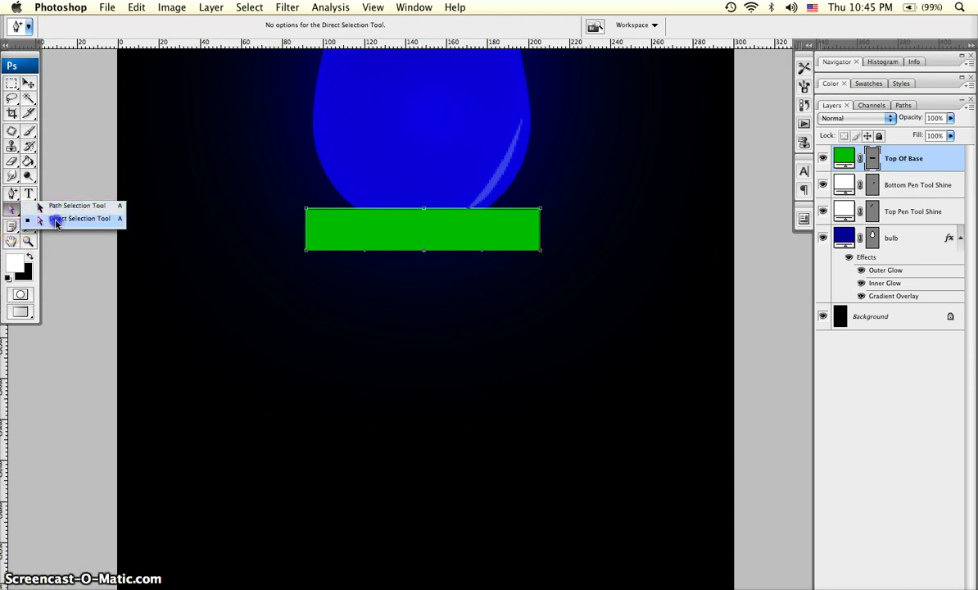
click(56, 218)
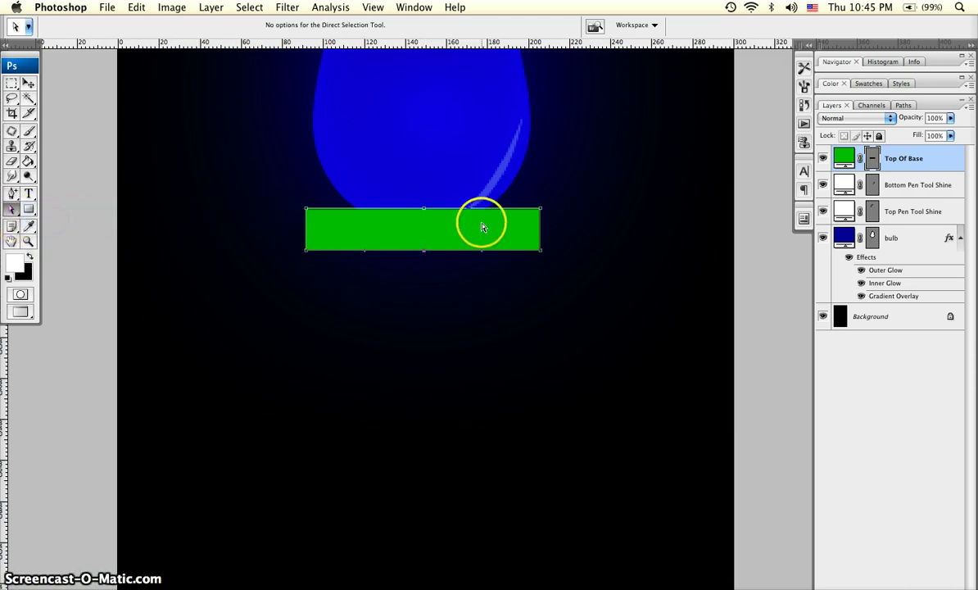
click(425, 251)
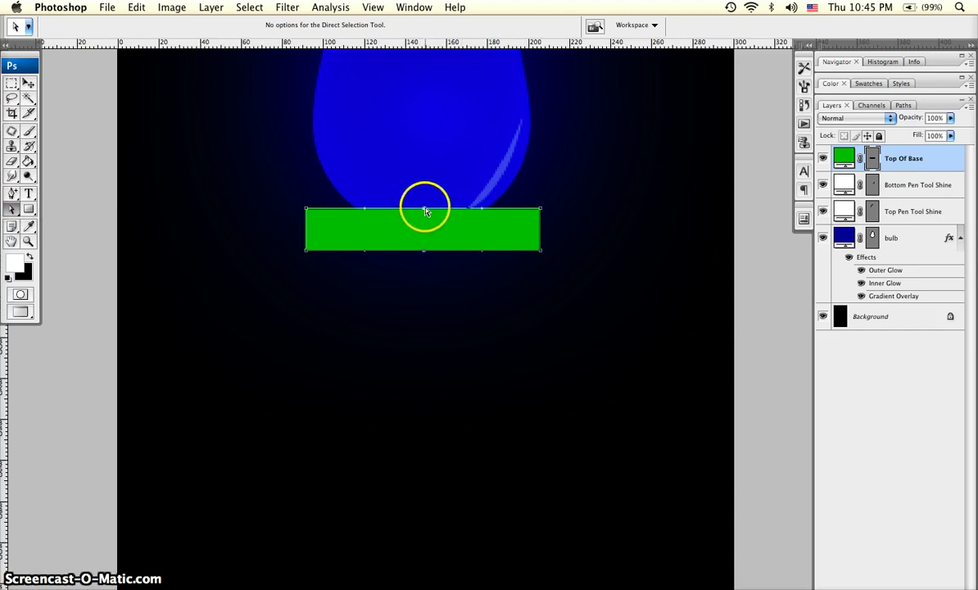
drag(423, 207, 424, 201)
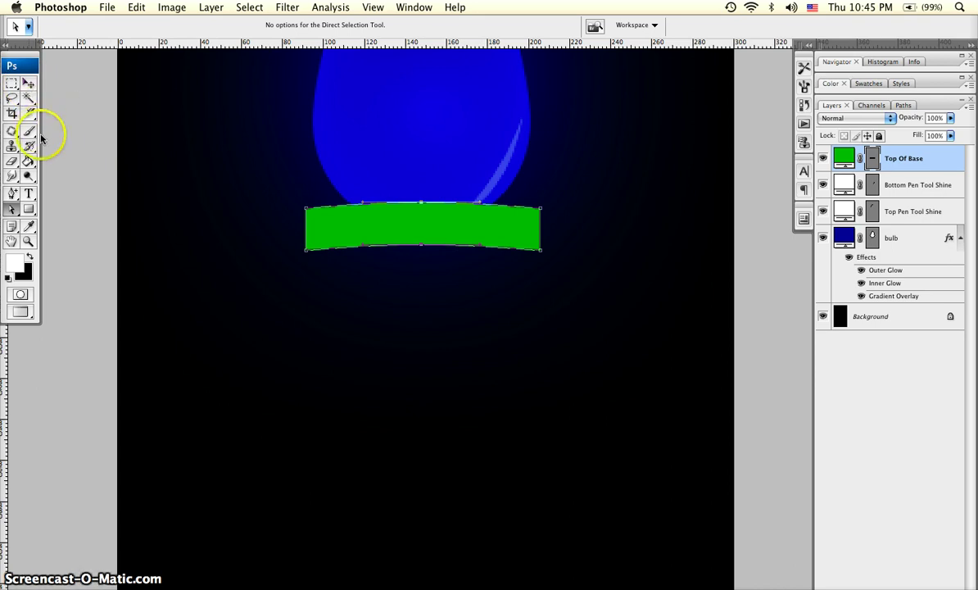
- With the Ellipse Tool chosen, set the foreground to #009303, a darkened sample of the base's green
click(29, 211)
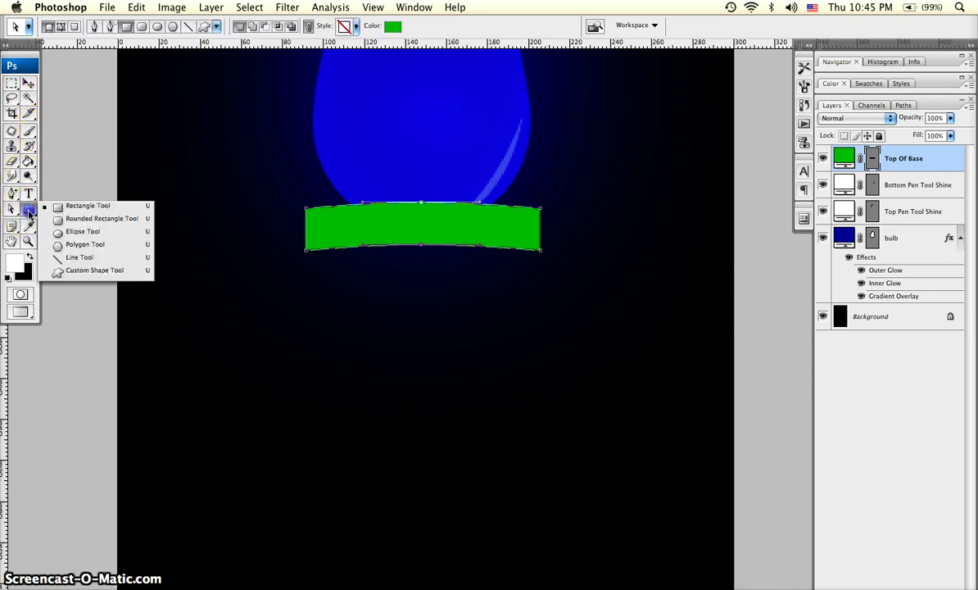
click(83, 232)
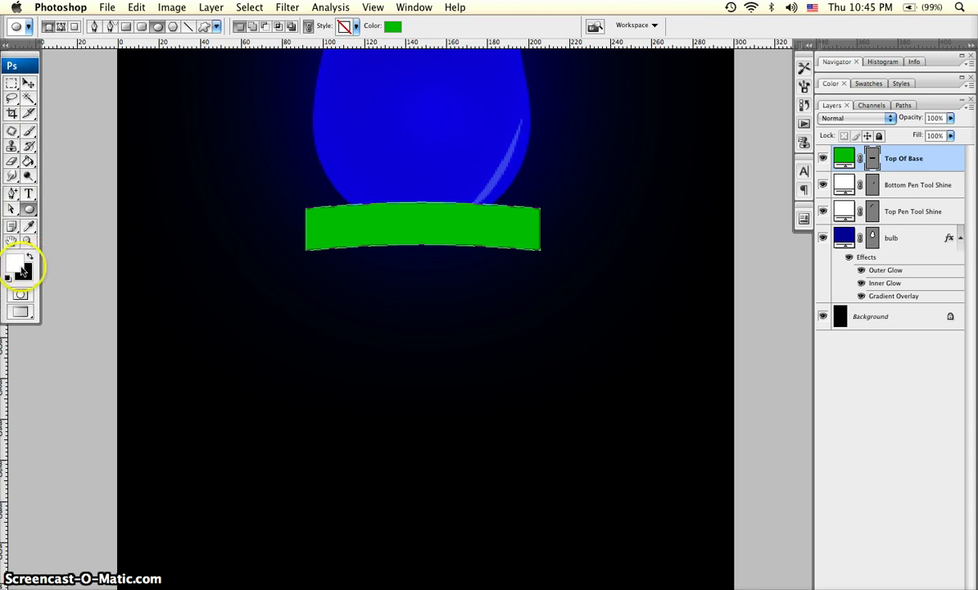
click(13, 262)
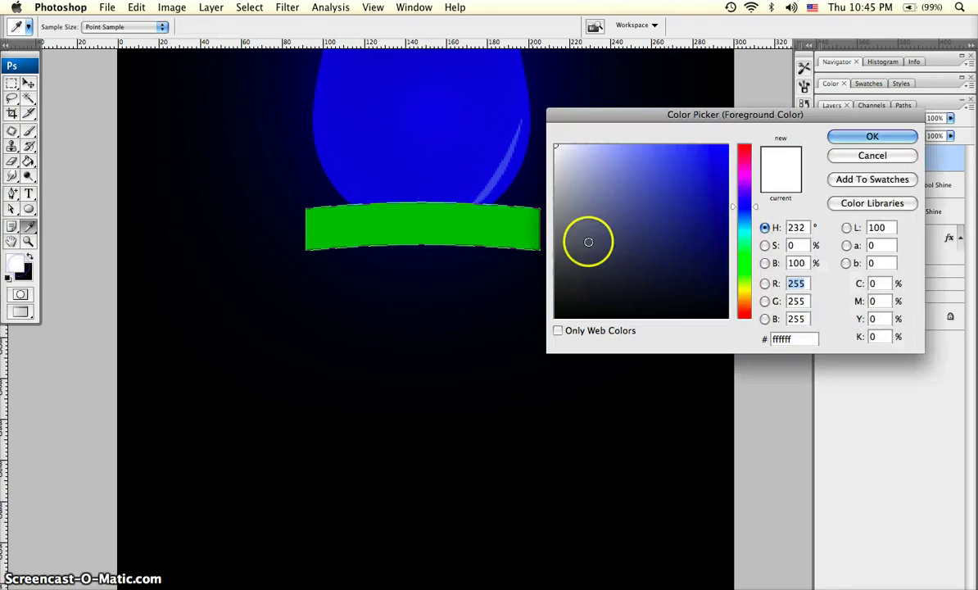
click(472, 226)
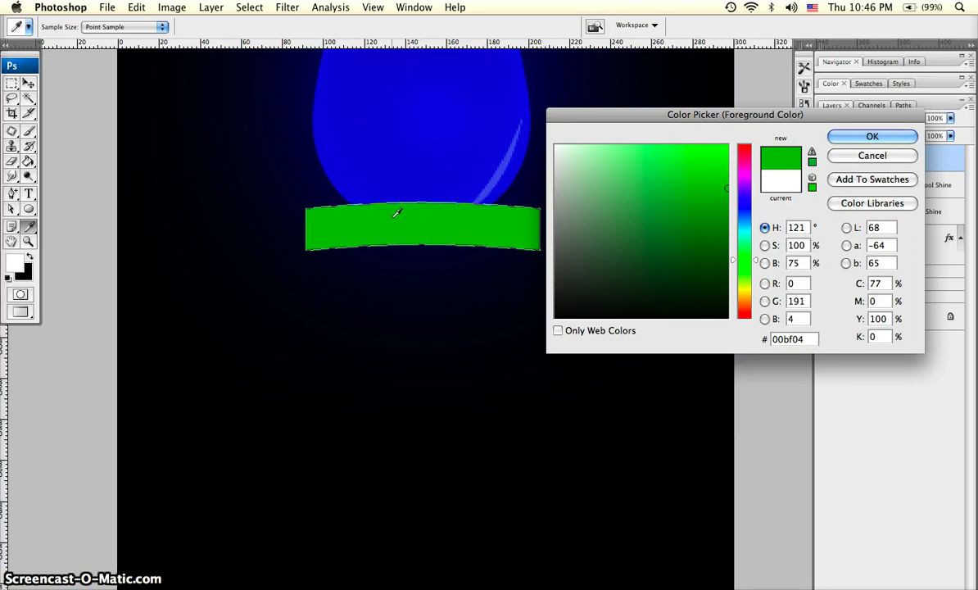
click(725, 199)
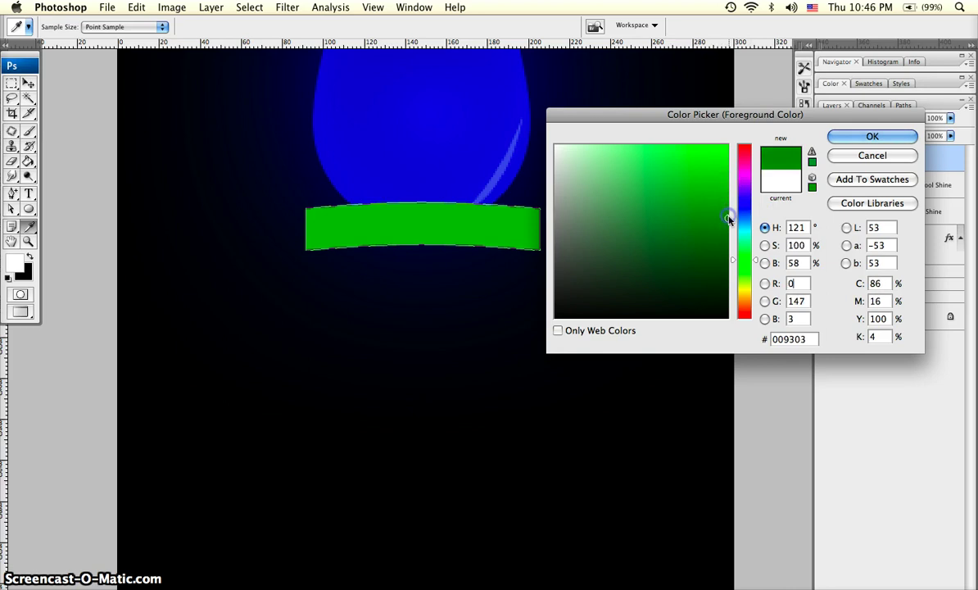
click(872, 136)
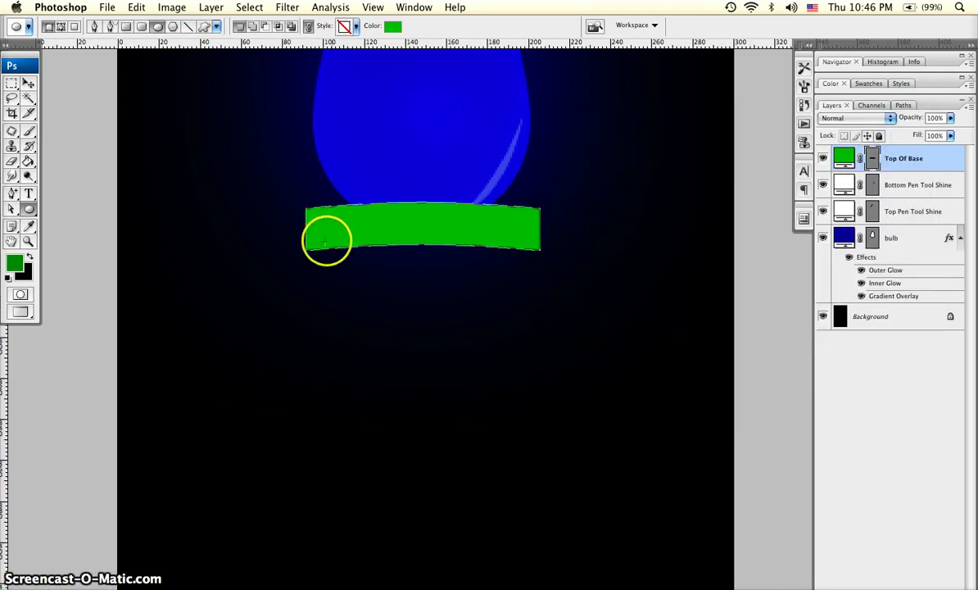
- Draw a flat ellipse as wide as the green bar and give it a darker green fill
drag(30, 210, 86, 220)
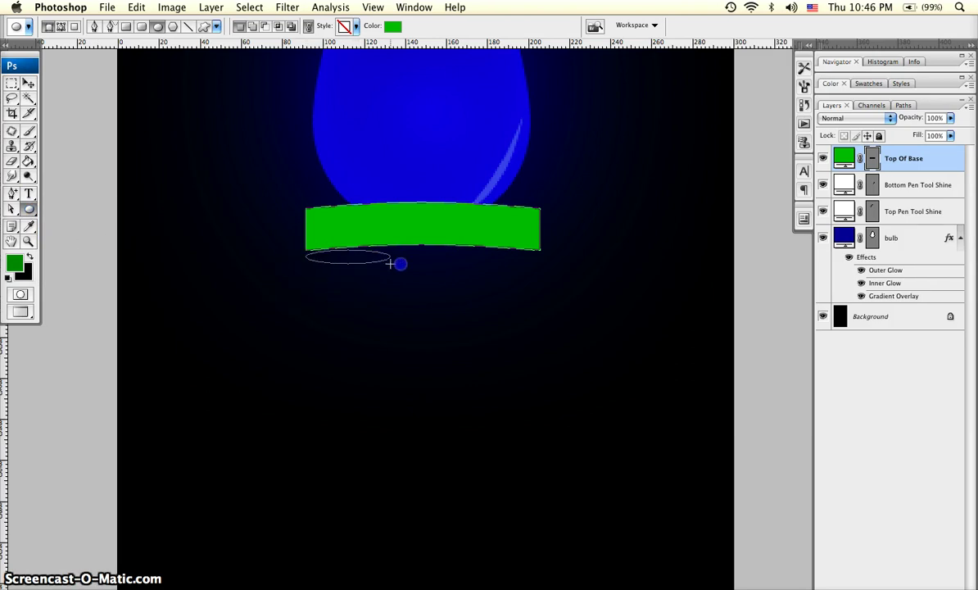
drag(401, 263, 540, 265)
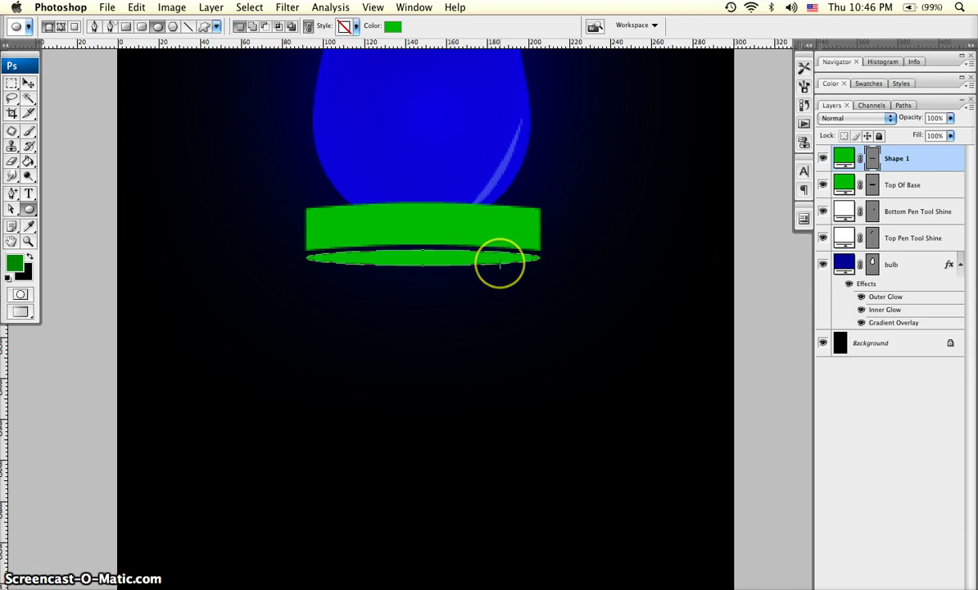
double_click(845, 157)
drag(722, 182, 727, 223)
drag(733, 260, 733, 255)
click(872, 141)
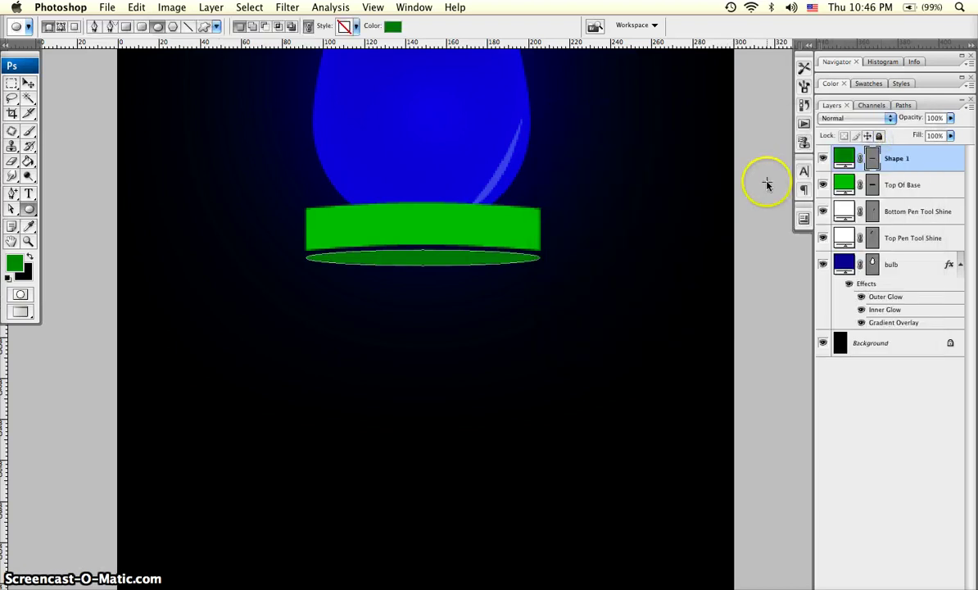
- Put the ellipse layer below Top Of Base, rename it UnderTop, and tuck it under the band
drag(927, 175, 927, 192)
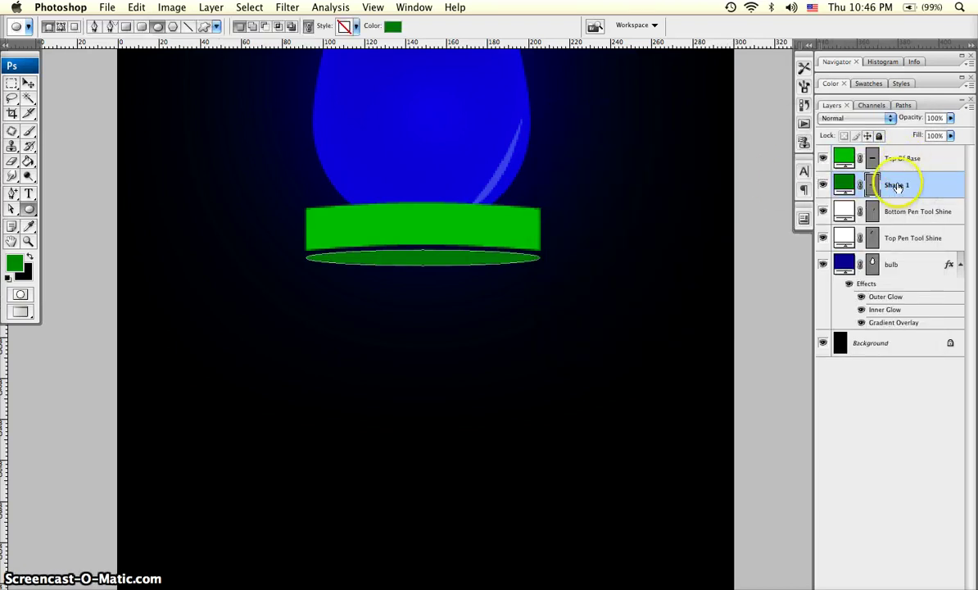
click(897, 184)
text(UnderTop)
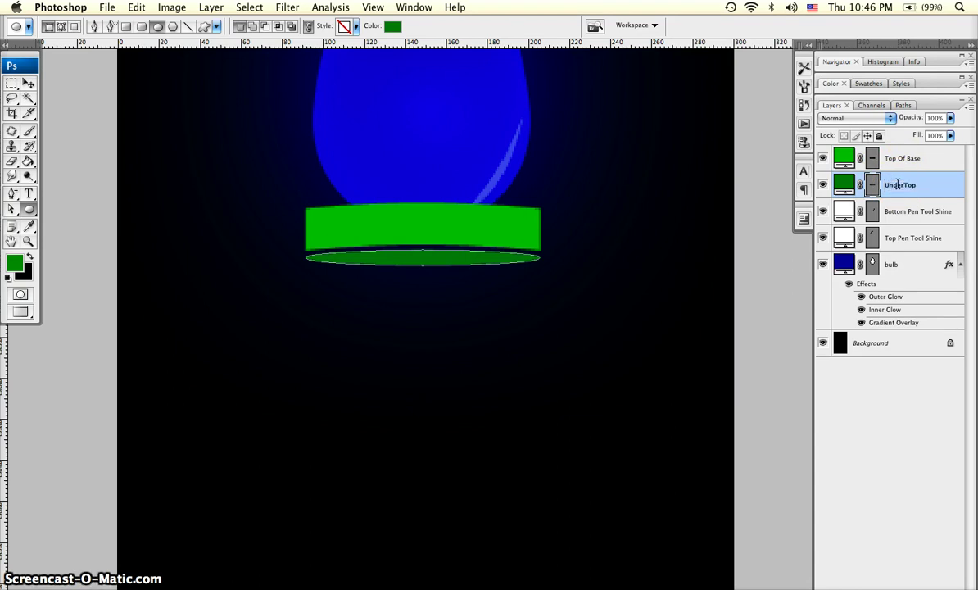
key(Return)
key(v)
click(559, 212)
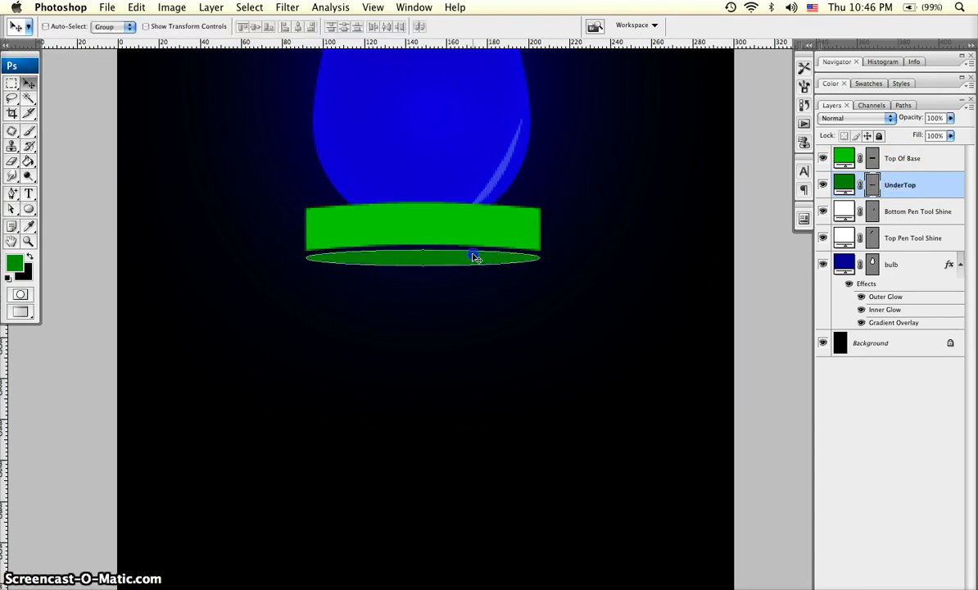
drag(476, 257, 476, 250)
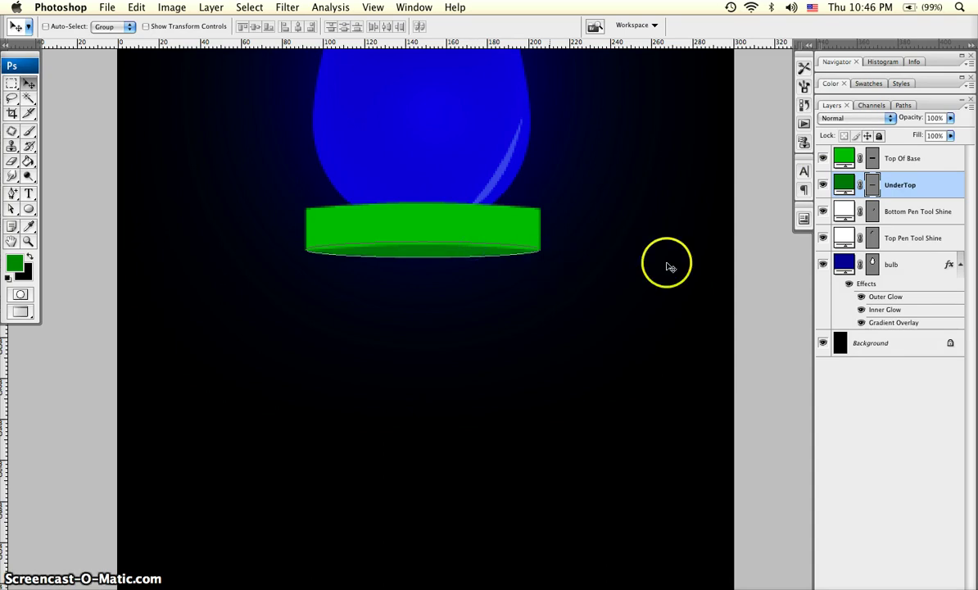
click(929, 205)
click(928, 188)
- Draw a tall rectangle below the base, filled with the top bar's sampled bright green
click(932, 164)
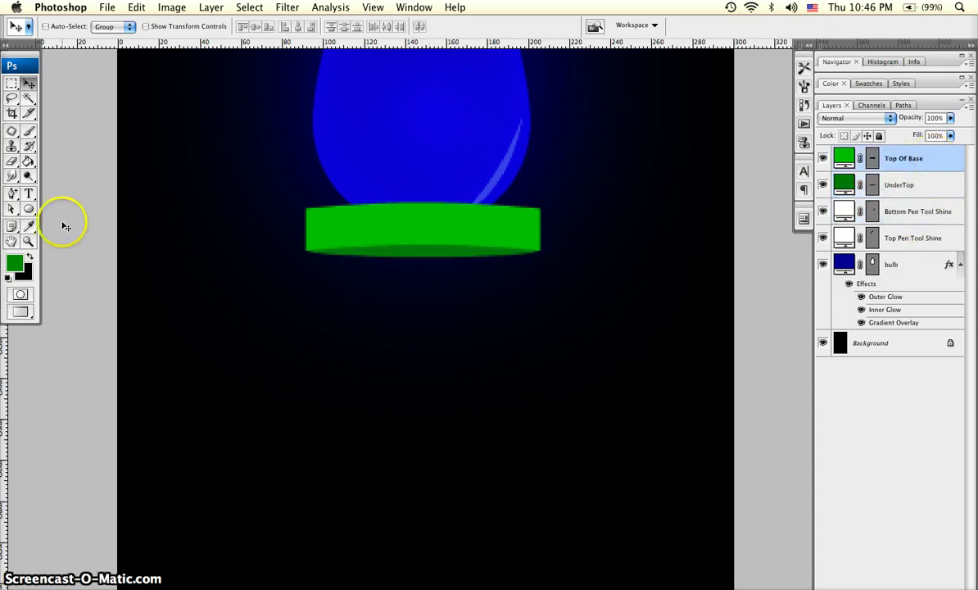
click(30, 206)
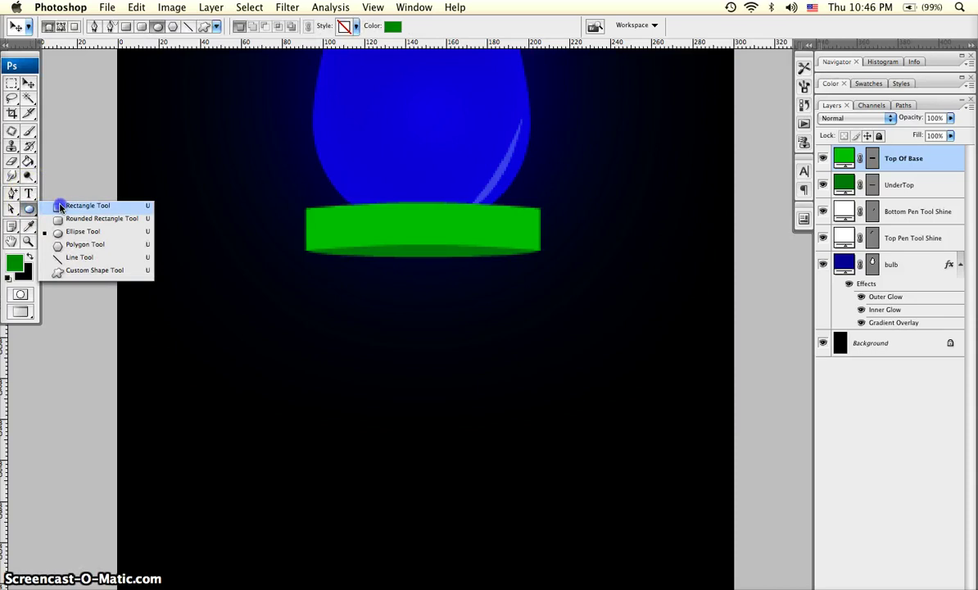
click(61, 197)
drag(359, 250, 516, 476)
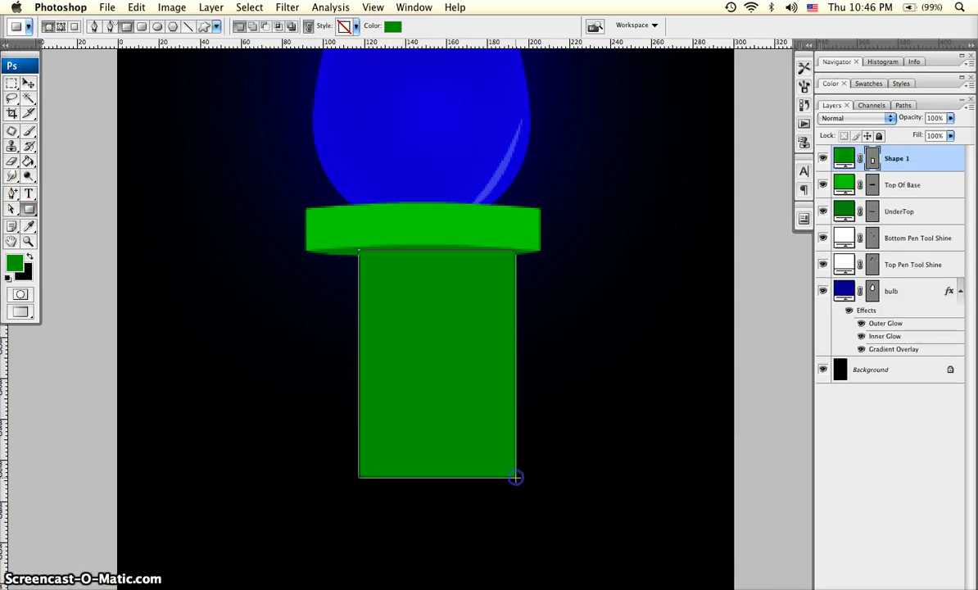
double_click(844, 157)
click(465, 225)
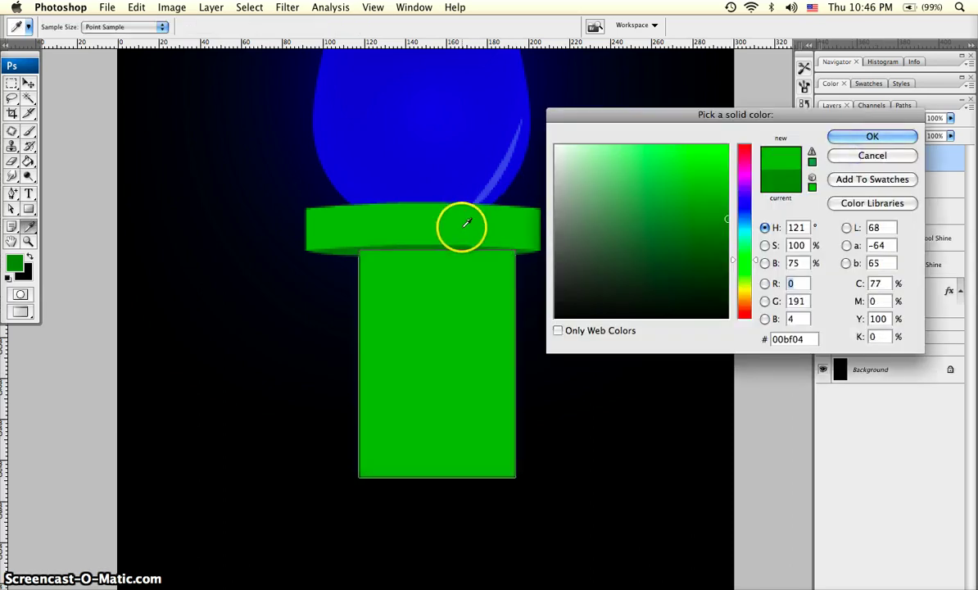
click(873, 136)
- Nudge the rectangle left to centre it and name its layer Bottom Of Base
key(v)
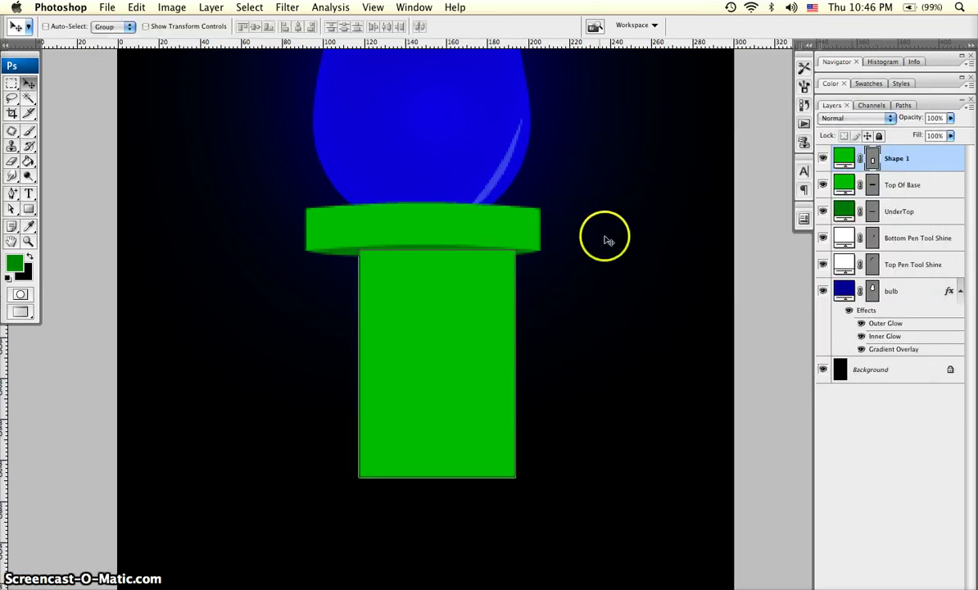
drag(466, 308, 452, 312)
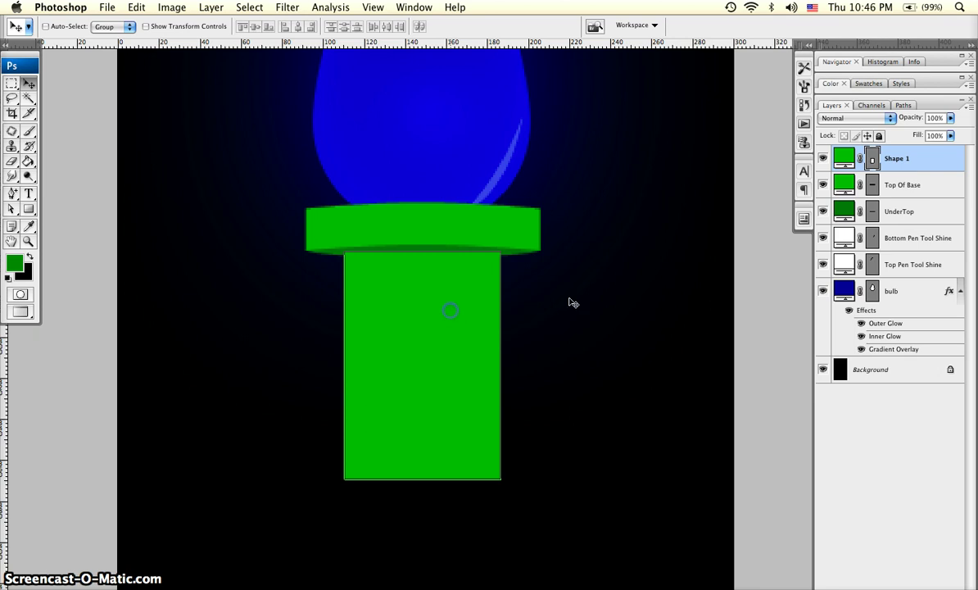
double_click(900, 159)
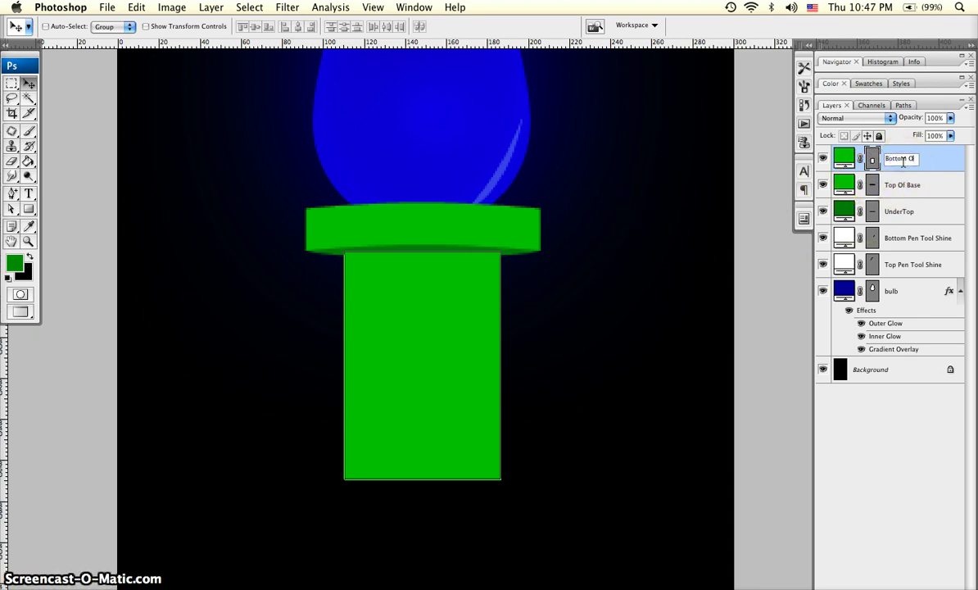
key(Return)
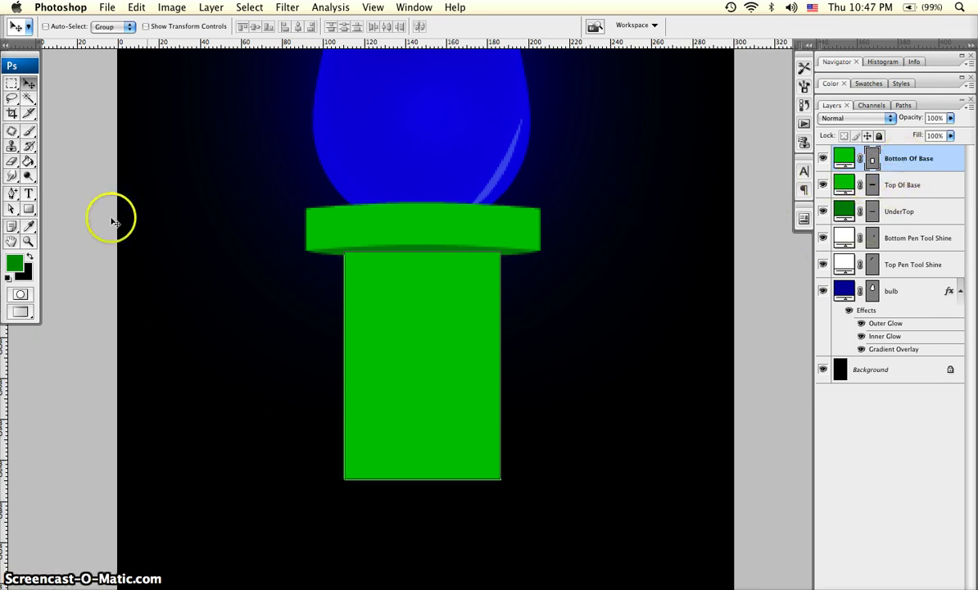
- Add mid-edge anchor points to the tall rectangle and bow its top and bottom edges
click(13, 196)
click(13, 196)
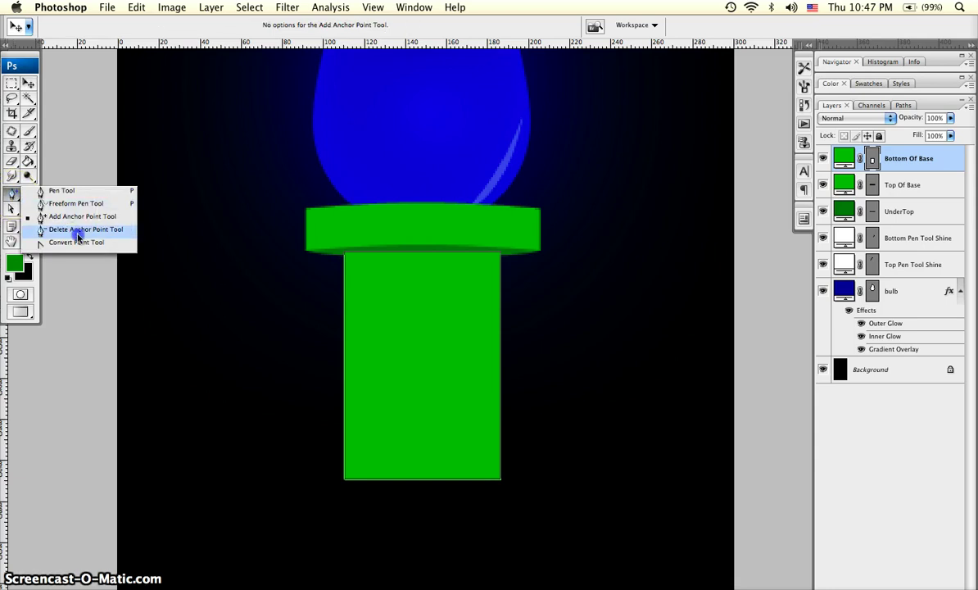
click(72, 216)
click(366, 257)
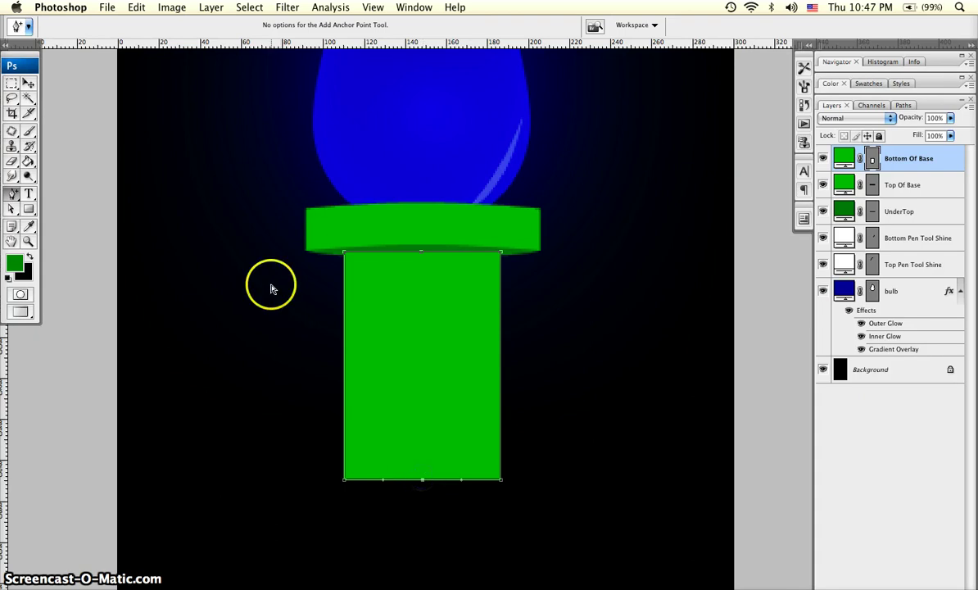
click(11, 209)
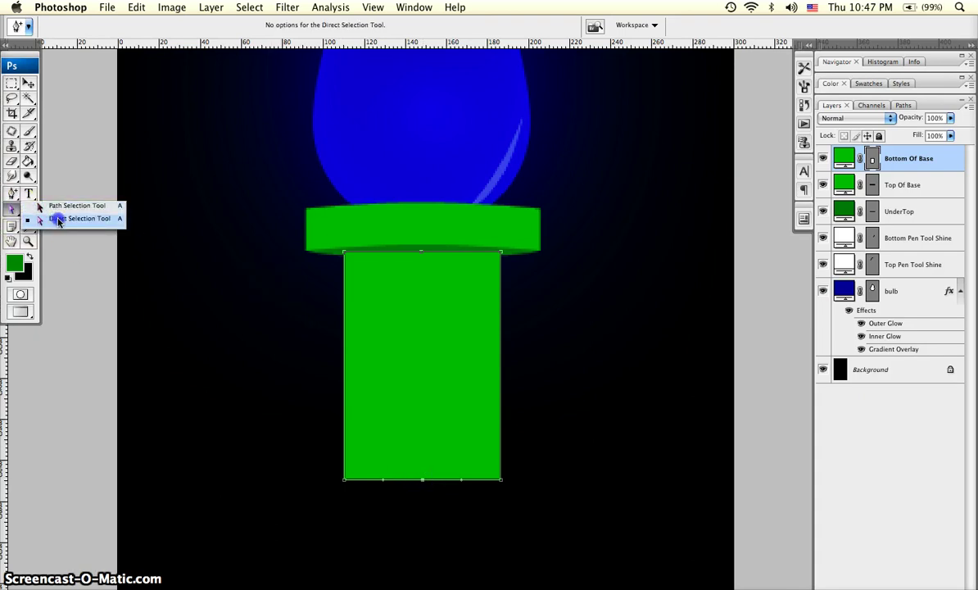
click(61, 218)
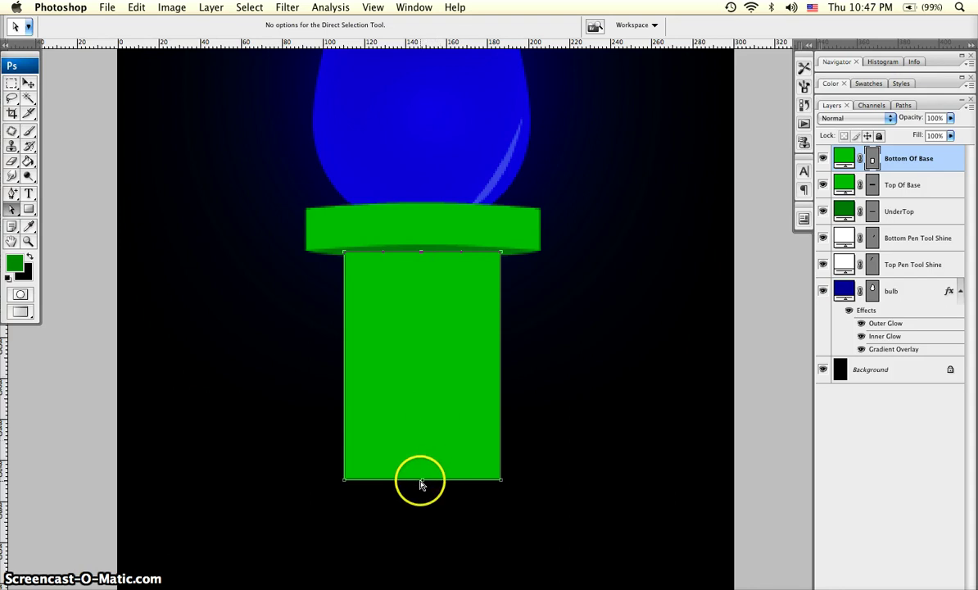
click(422, 254)
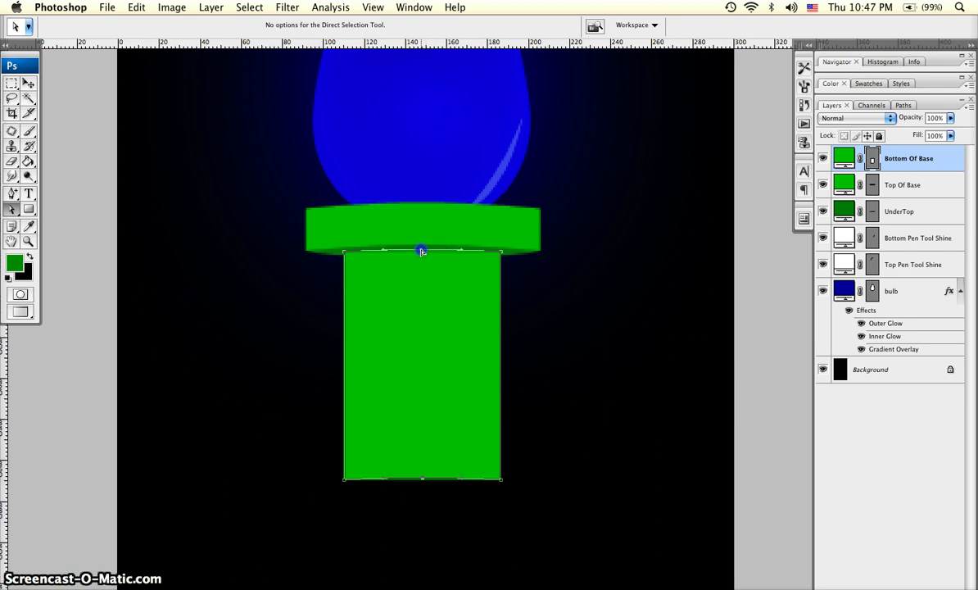
click(422, 250)
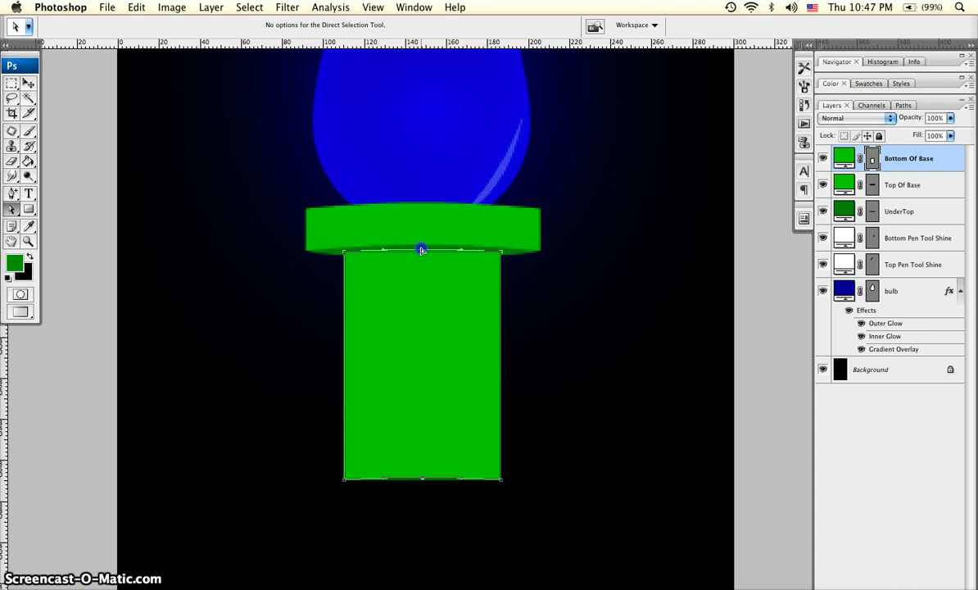
drag(422, 250, 420, 242)
drag(417, 473, 421, 479)
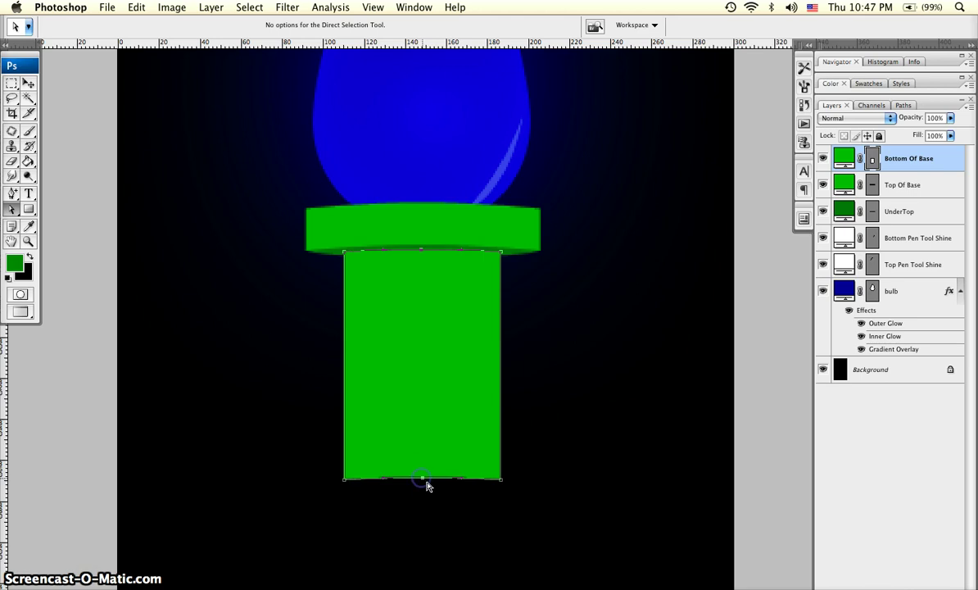
click(579, 450)
- Nudge the tube into place and re-arch its top and bottom edges
key(v)
key(Down)
key(Down)
key(Down)
key(Down)
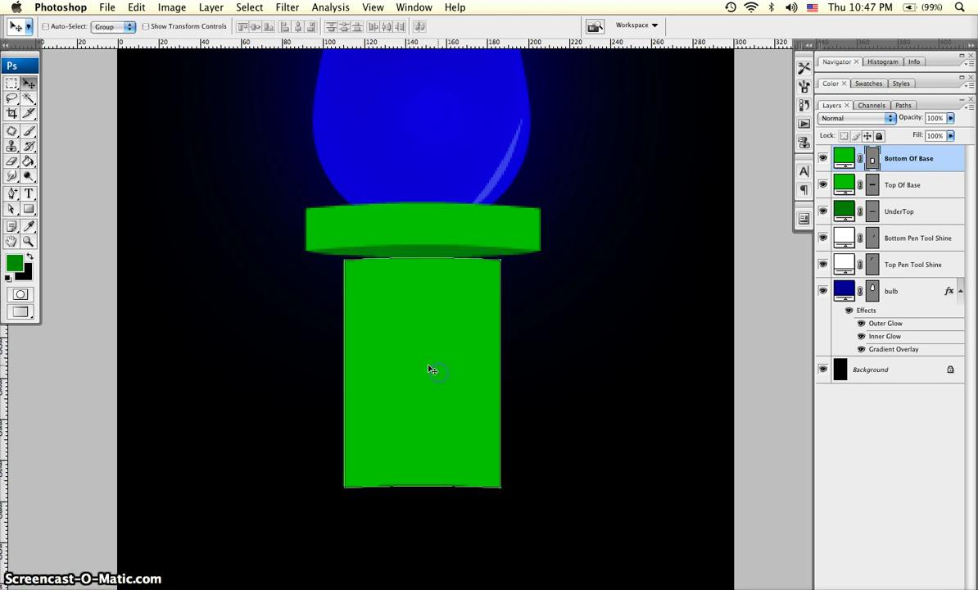
click(13, 207)
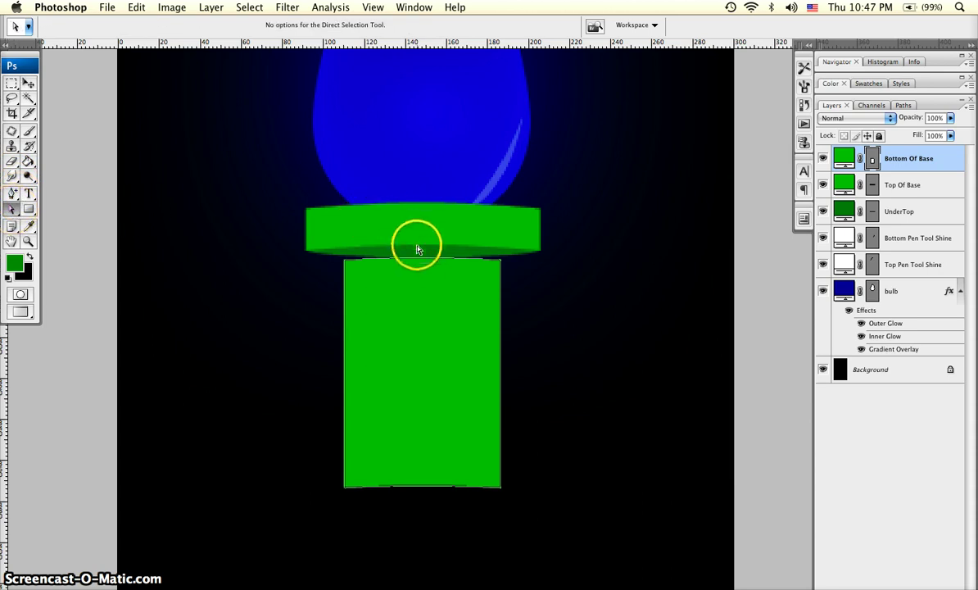
drag(438, 301, 427, 505)
drag(423, 260, 421, 253)
key(super+Return)
click(479, 318)
key(v)
key(Up)
key(Up)
drag(345, 350, 356, 425)
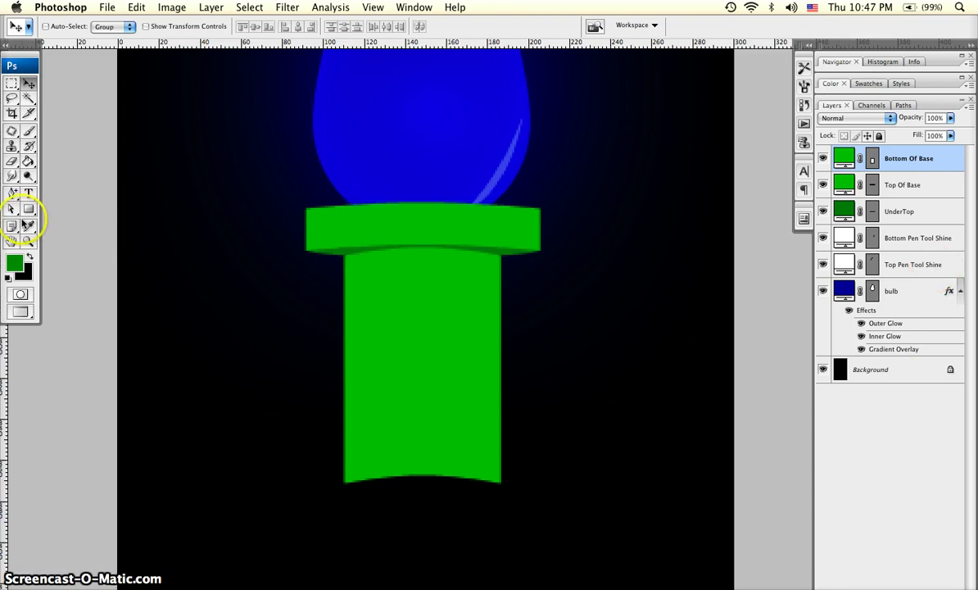
- Draw an ellipse under the tube, move it up, place it below Bottom Of Base, and name it Under Bottom
click(28, 207)
drag(28, 207, 88, 235)
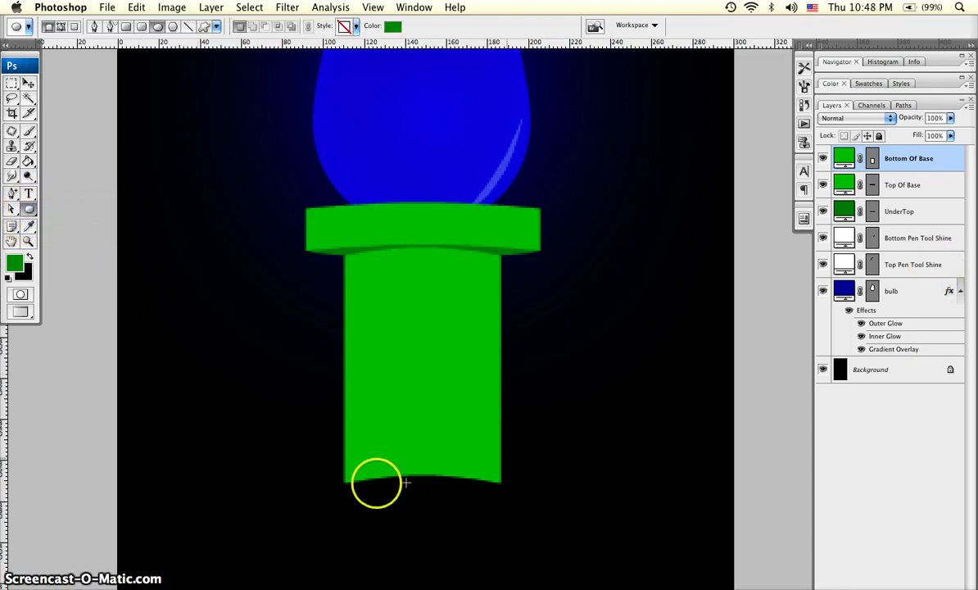
drag(345, 483, 499, 512)
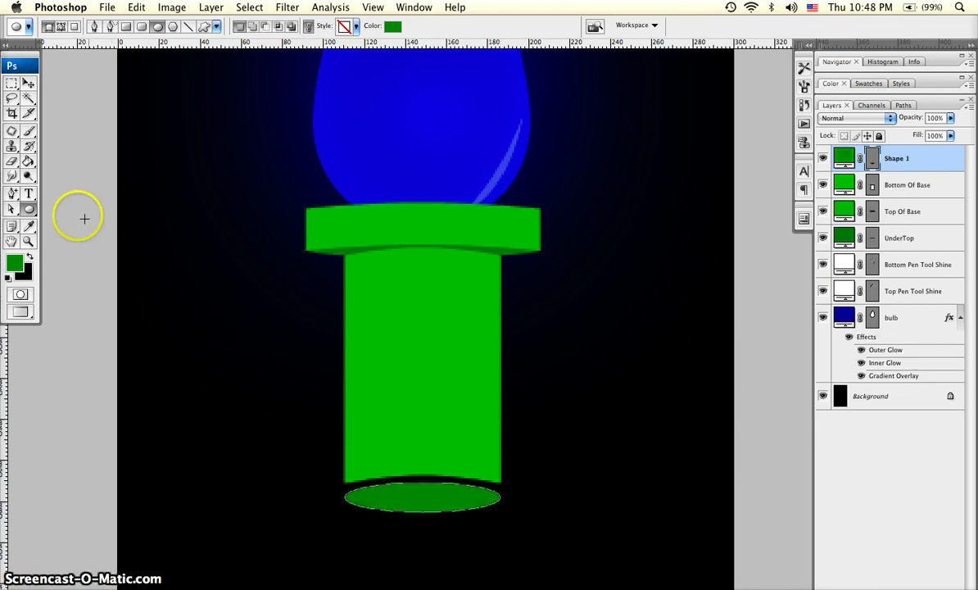
click(29, 85)
drag(417, 498, 416, 489)
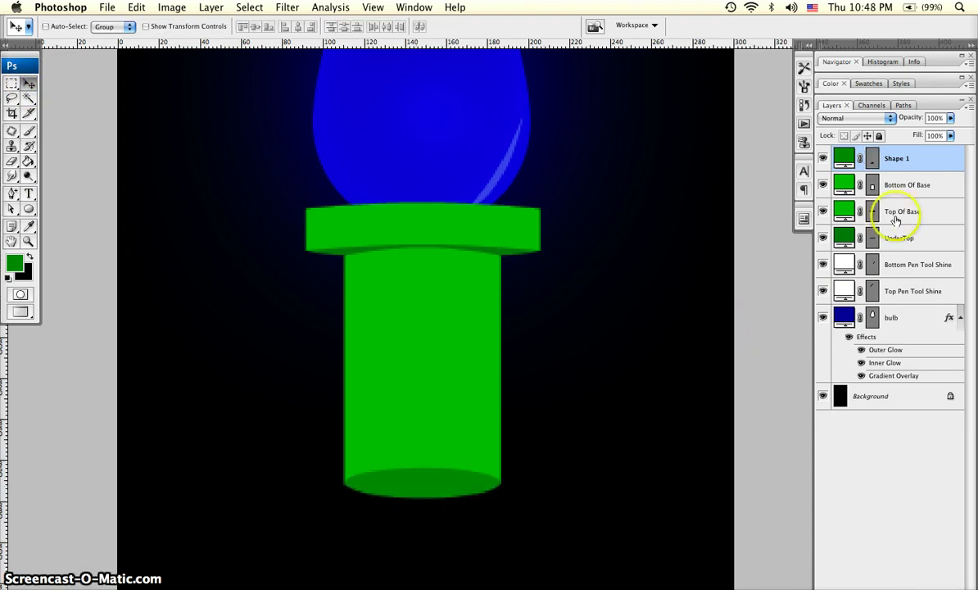
drag(923, 165, 922, 190)
double_click(897, 186)
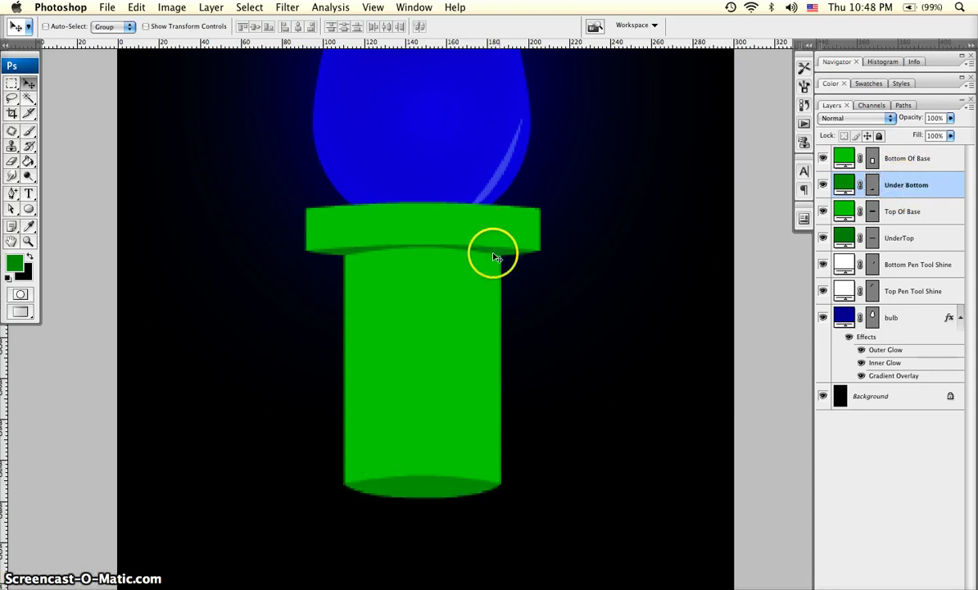
key(z)
click(239, 30)
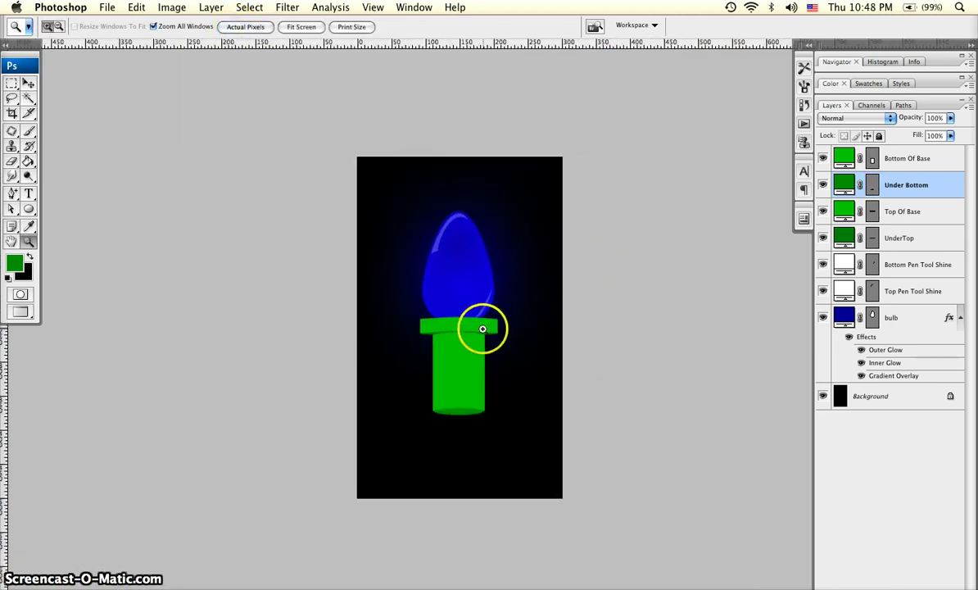
key(v)
right_click(467, 369)
click(473, 376)
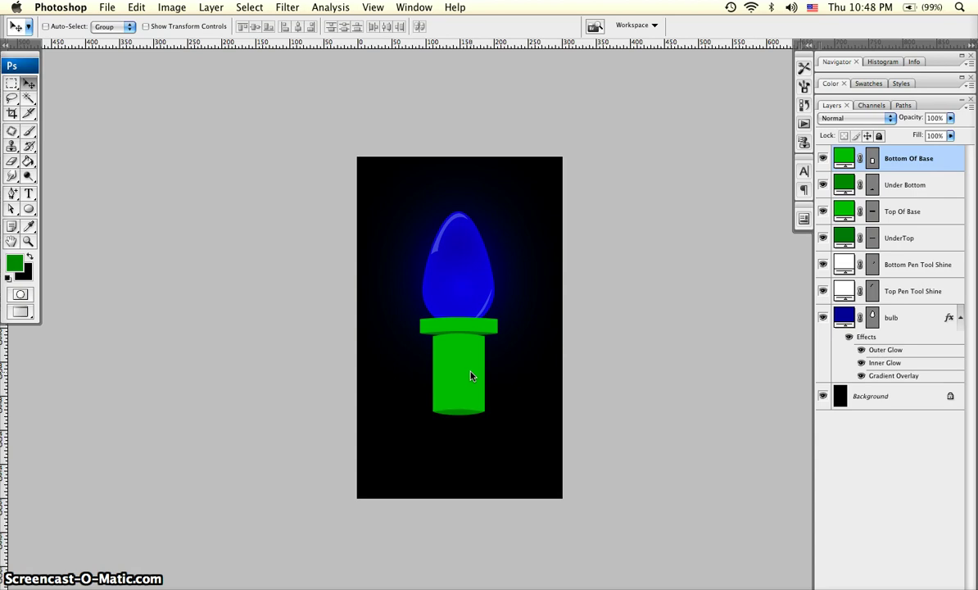
shift+click(917, 197)
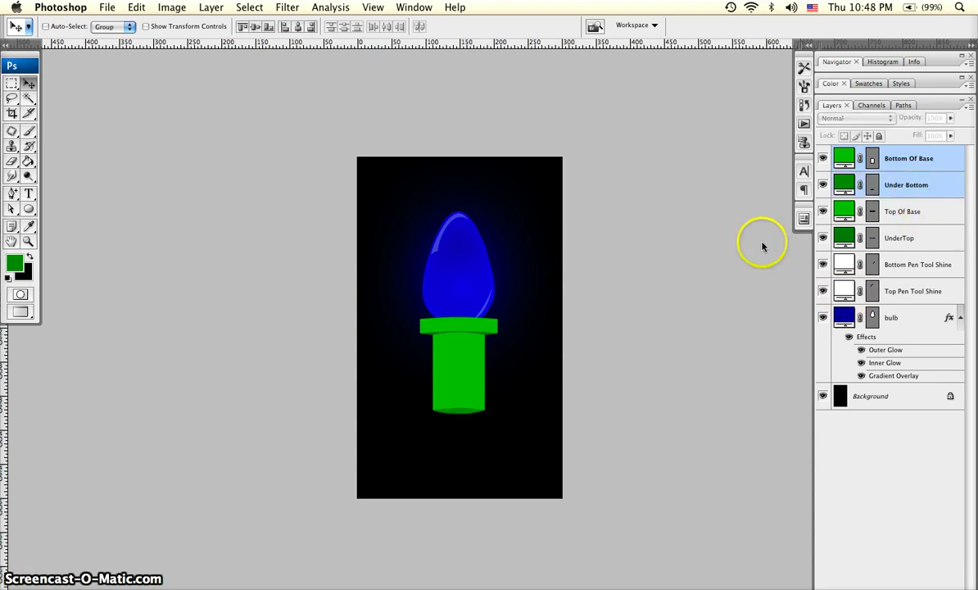
key(z)
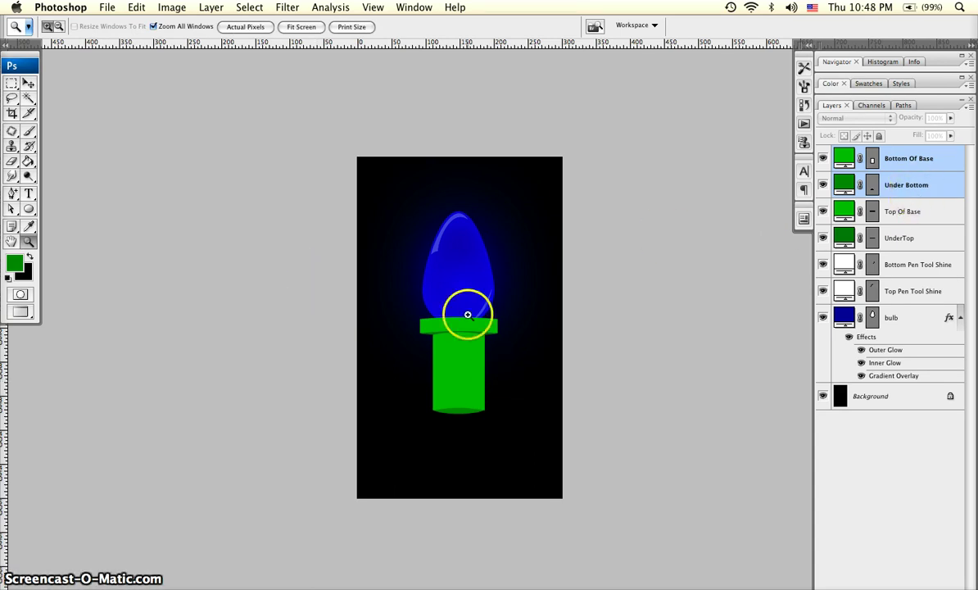
drag(513, 425, 516, 426)
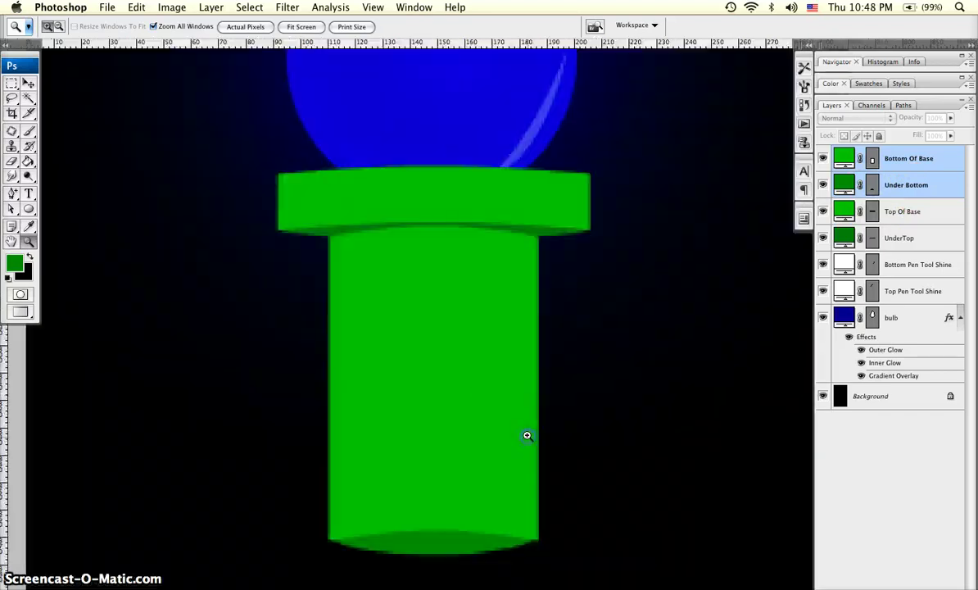
- Select Top Of Base and give it a Reflected Gradient Overlay at 180°
key(v)
right_click(435, 190)
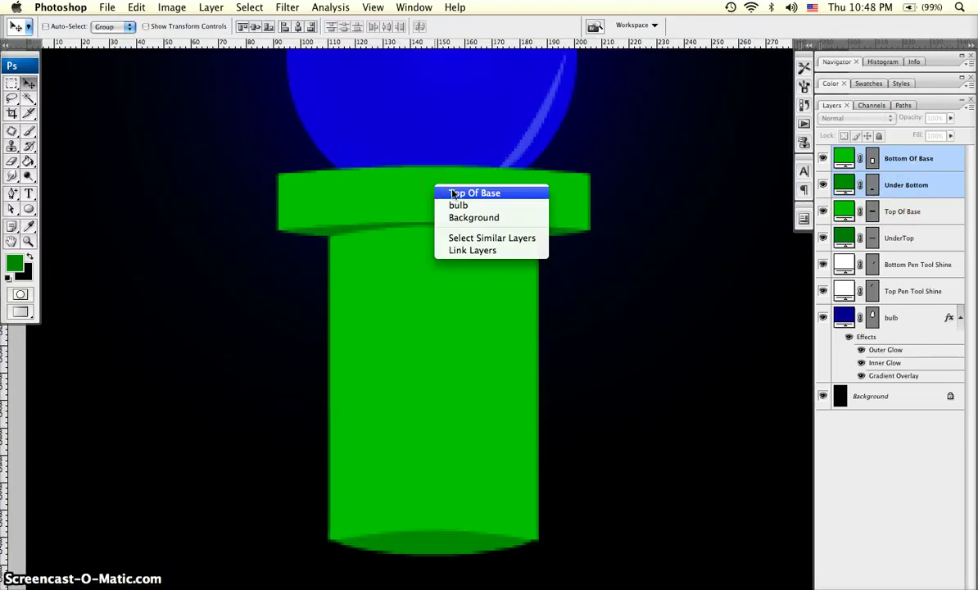
click(455, 193)
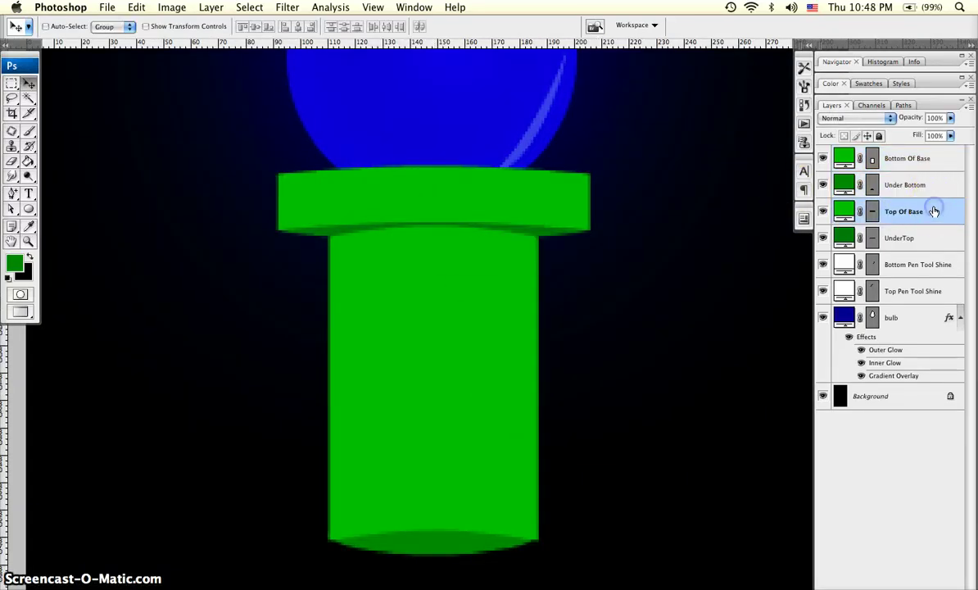
mouse_move(934, 212)
mouse_down()
mouse_move(939, 160)
mouse_move(934, 222)
mouse_up()
double_click(934, 216)
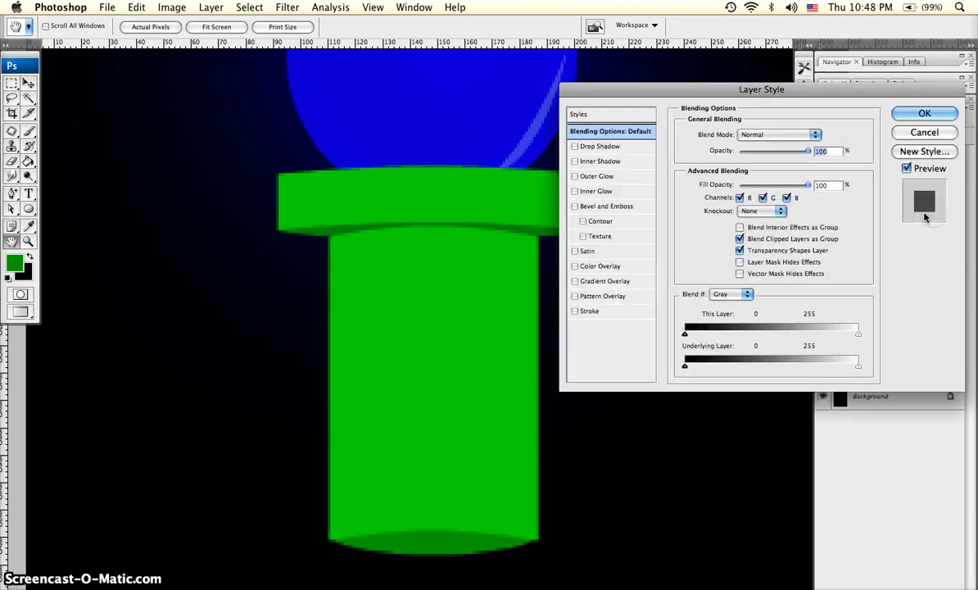
click(596, 283)
drag(732, 210, 714, 206)
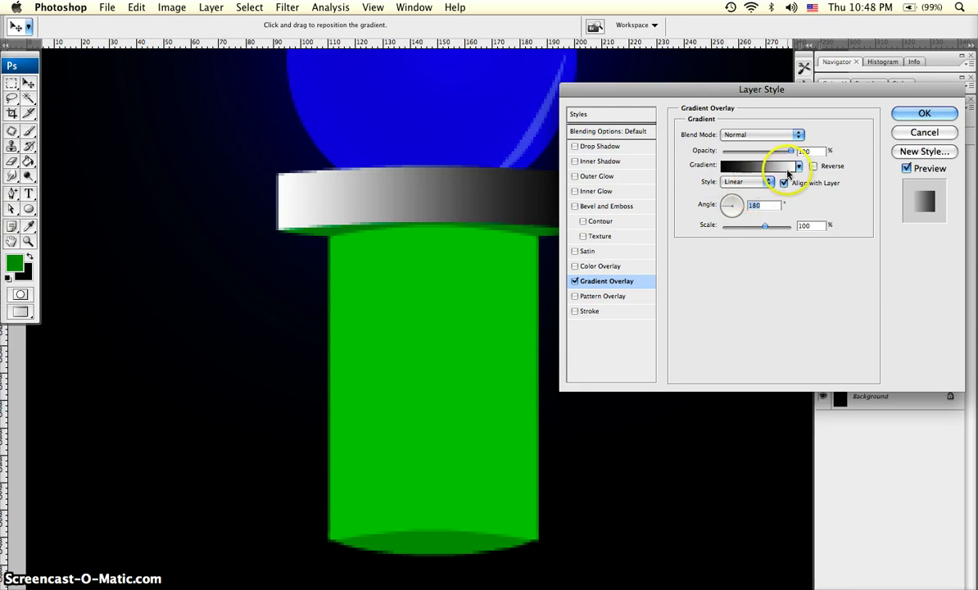
click(788, 169)
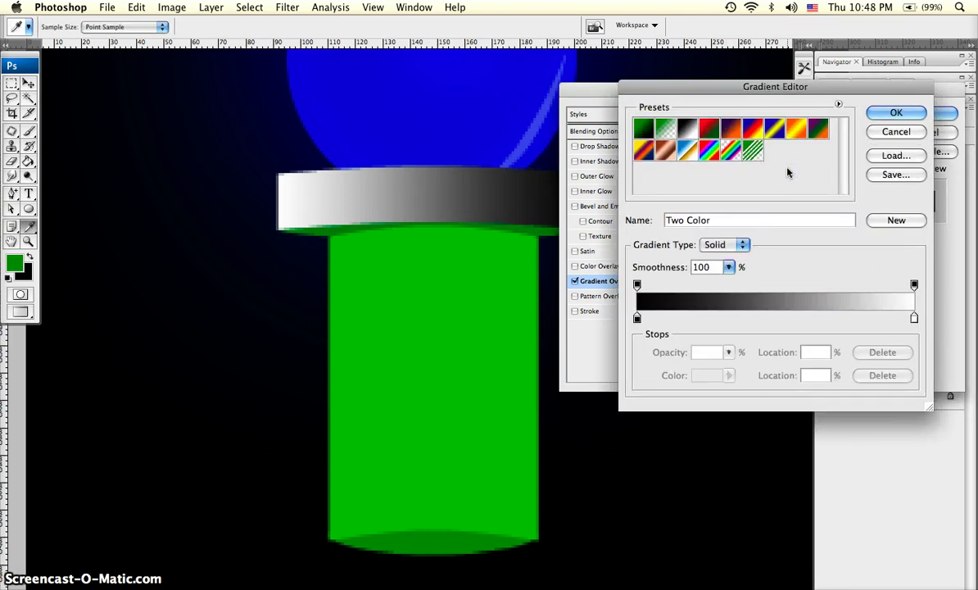
click(896, 114)
click(754, 180)
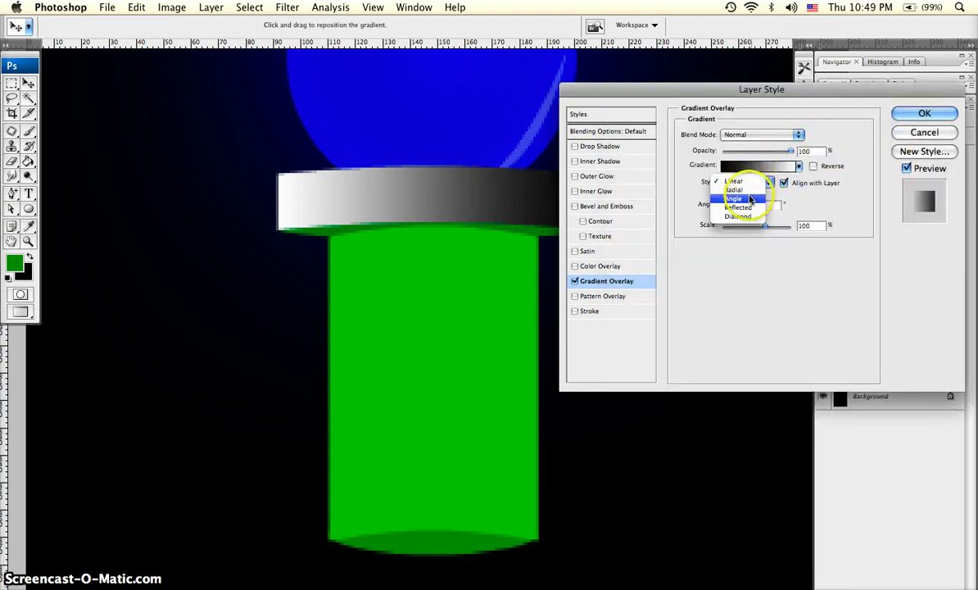
click(742, 212)
- Change the gradient's black and white stops to dark green and bright green
click(789, 165)
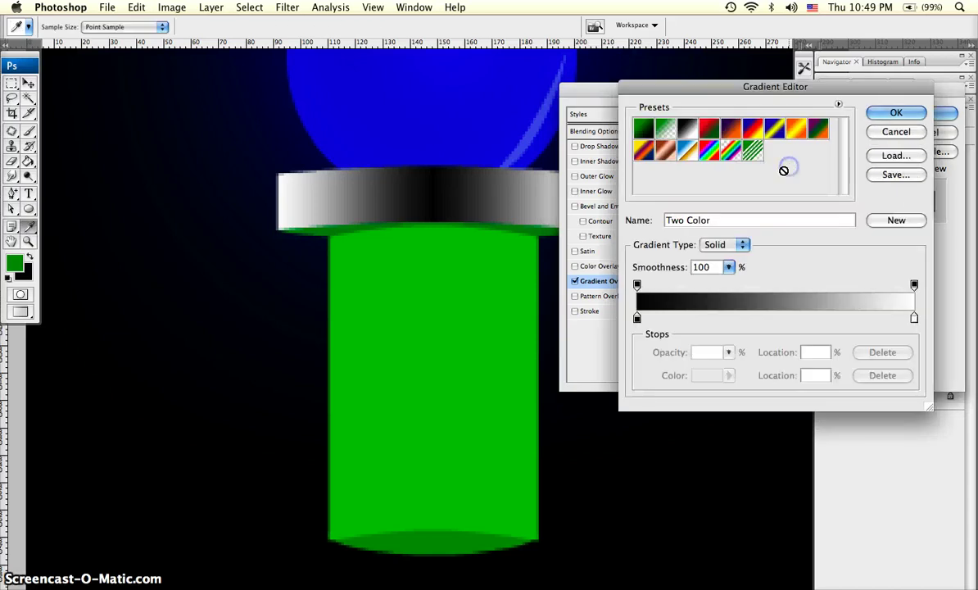
click(637, 319)
double_click(637, 319)
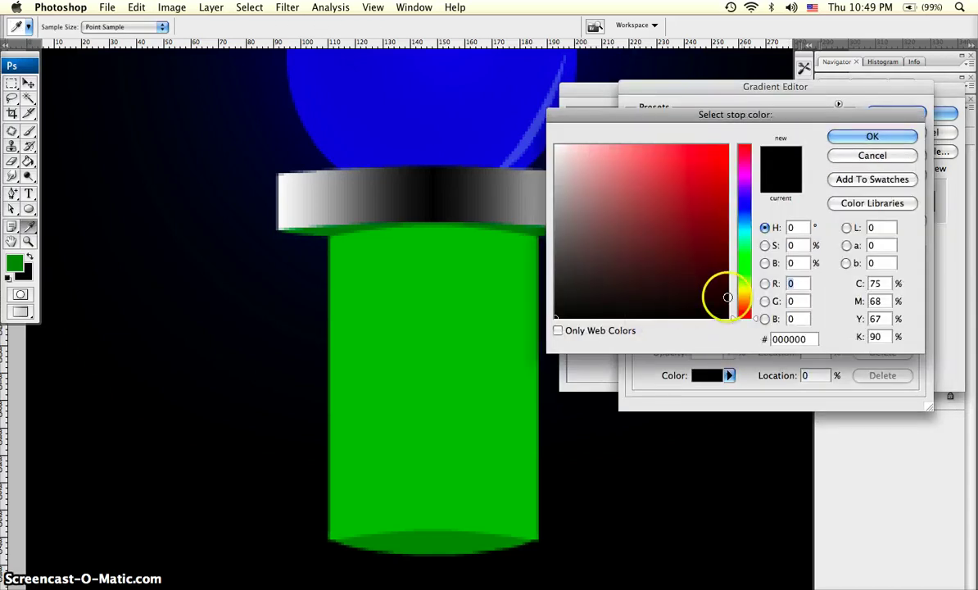
drag(744, 285, 741, 269)
click(726, 236)
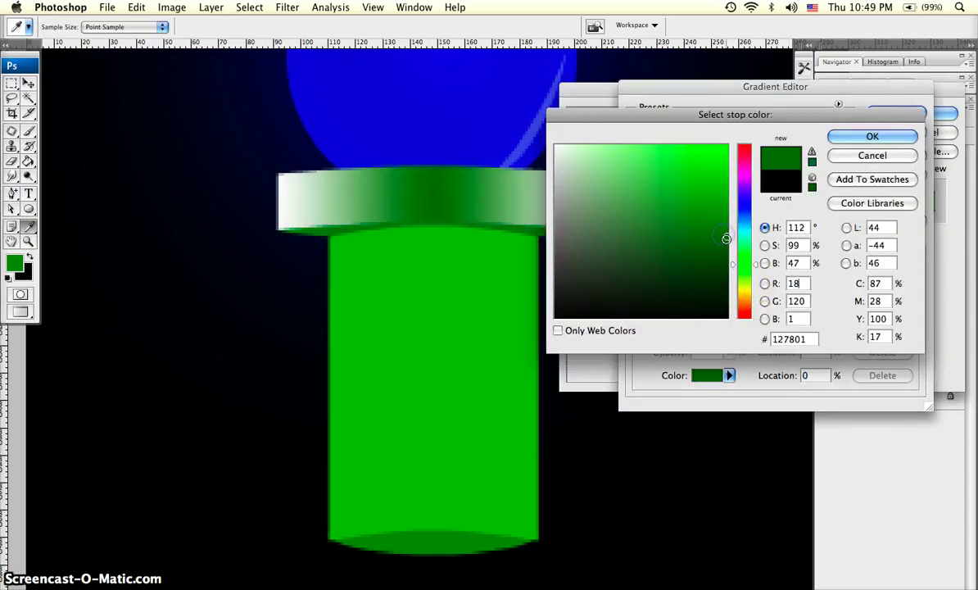
click(873, 135)
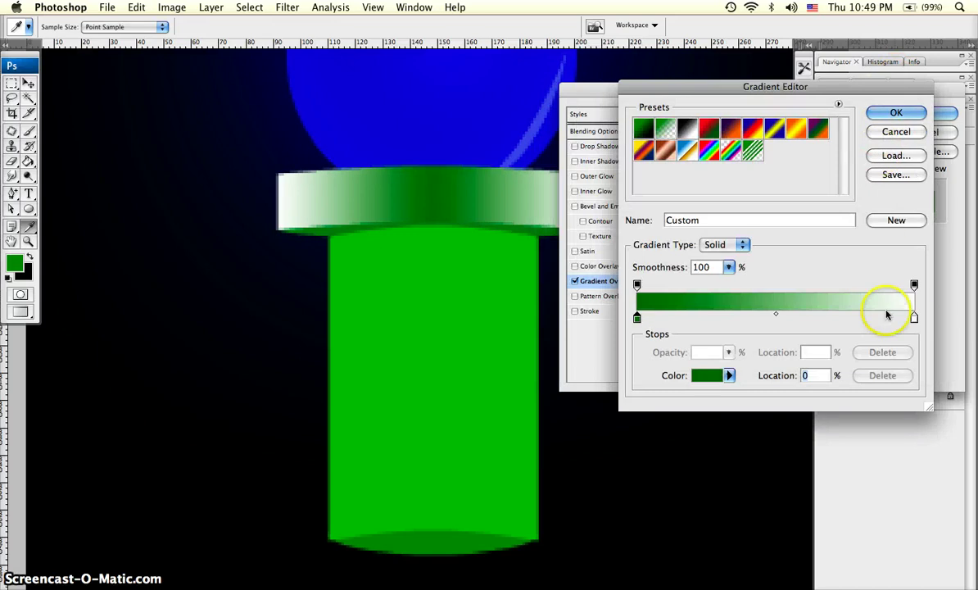
double_click(914, 319)
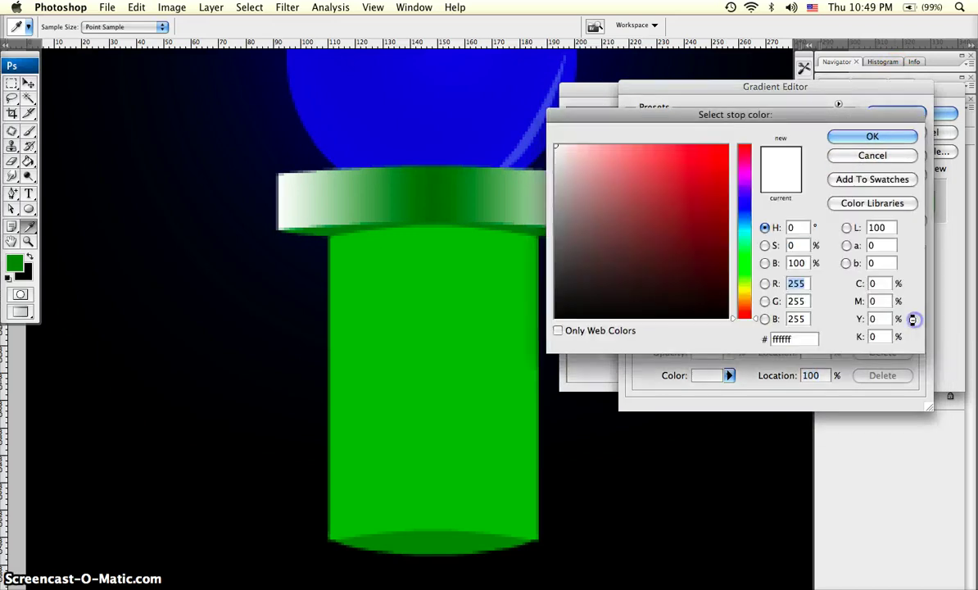
click(745, 256)
drag(725, 218, 726, 196)
click(837, 136)
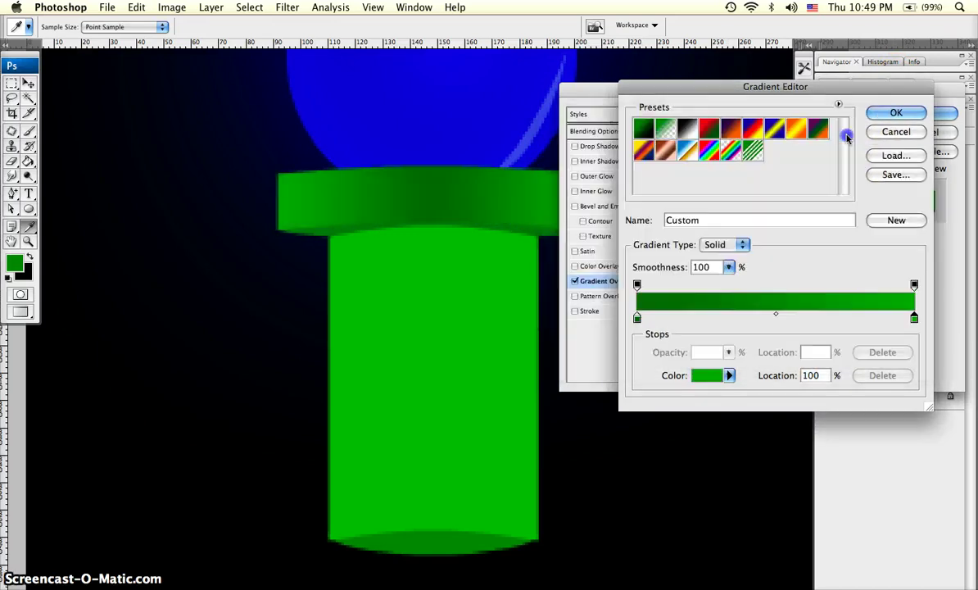
click(899, 115)
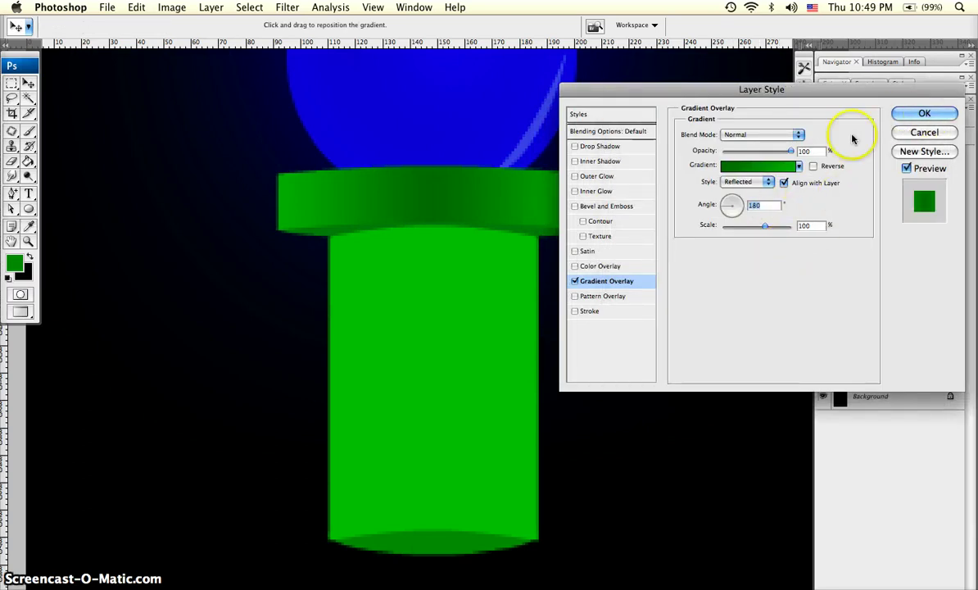
- Fine-tune the dark green starting stop and apply the gradient overlay
click(785, 167)
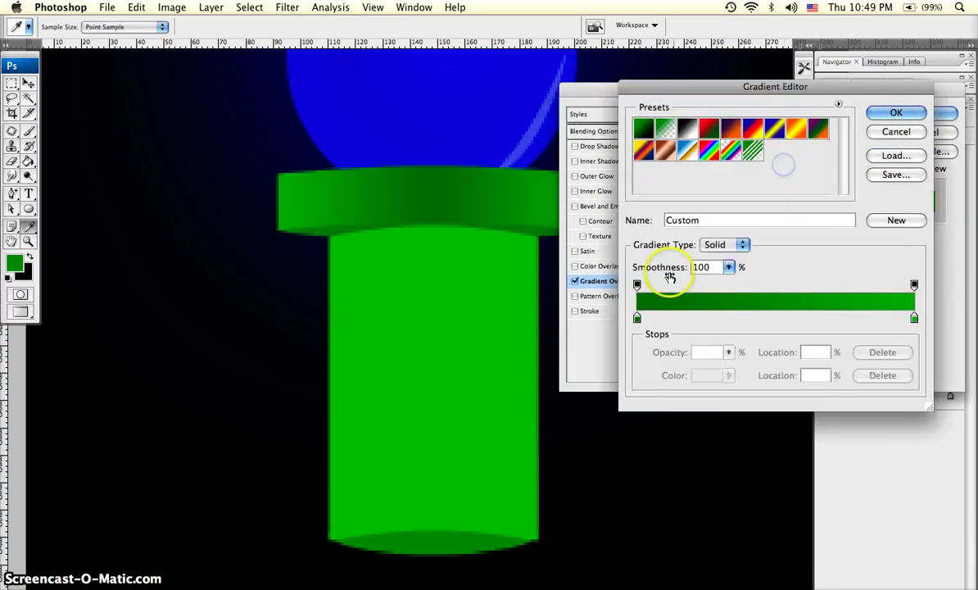
double_click(638, 320)
click(724, 232)
click(892, 133)
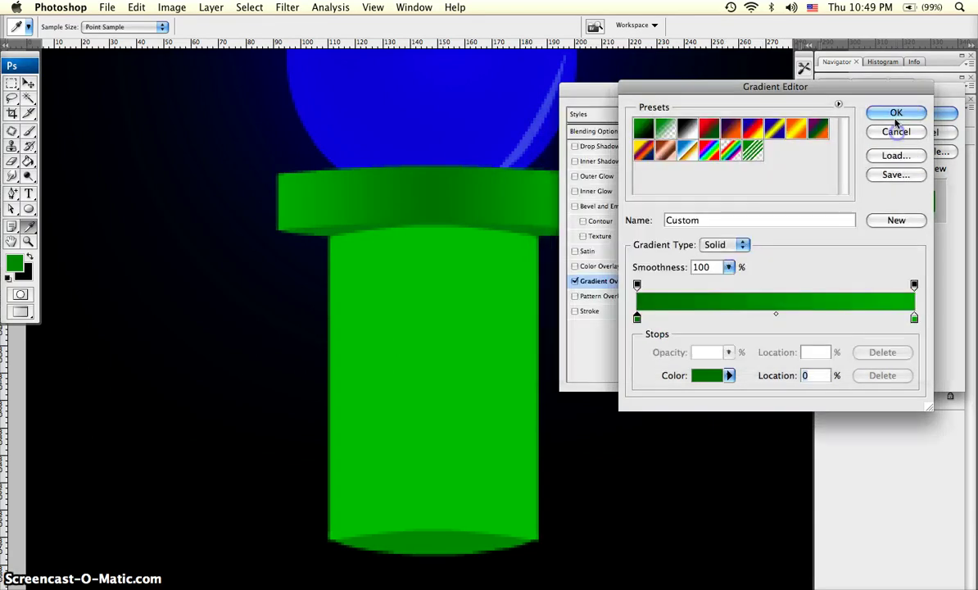
click(896, 114)
click(916, 113)
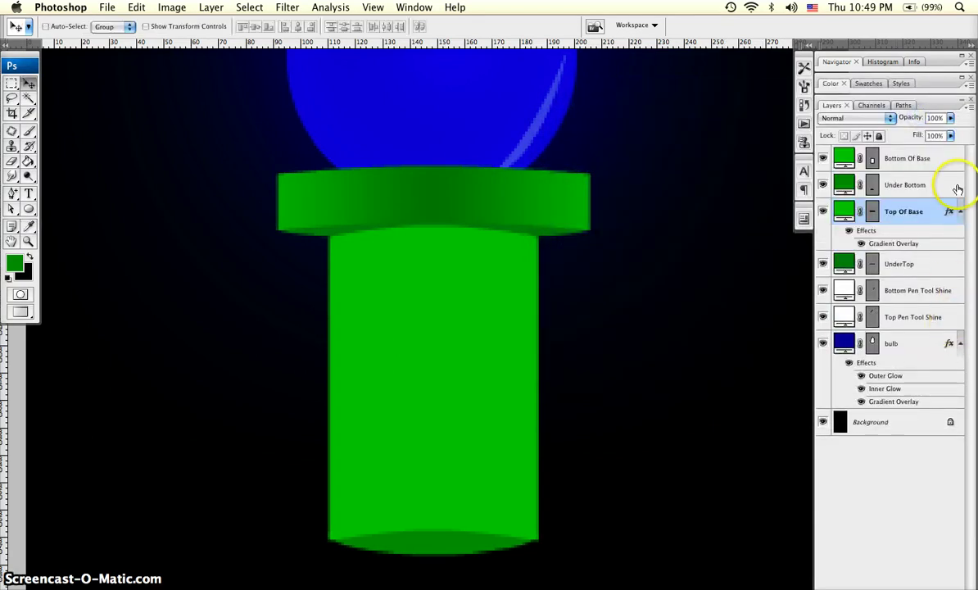
- Copy Top Of Base's gradient overlay onto Bottom Of Base and zoom out to the whole bulb
drag(950, 211, 939, 167)
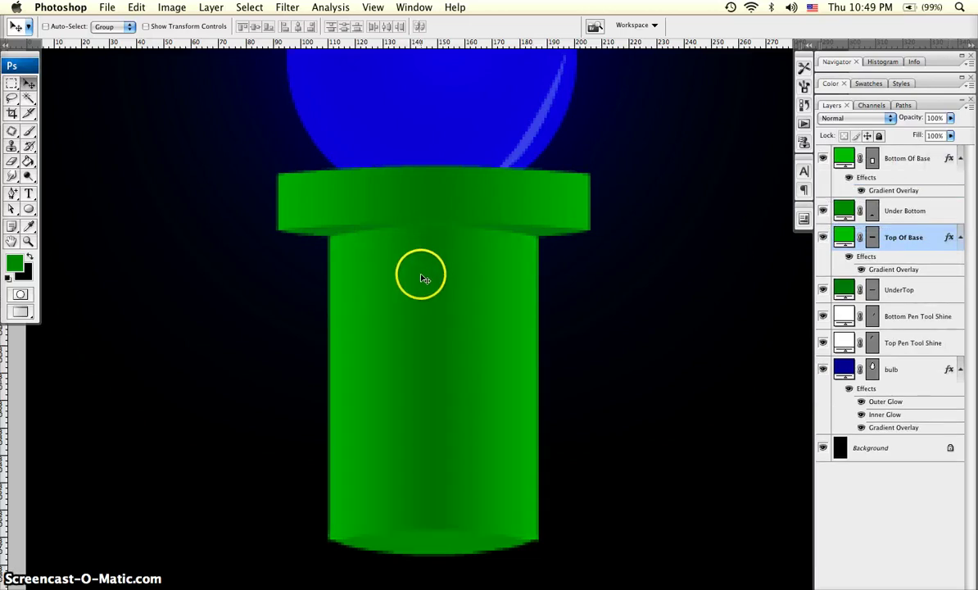
key(z)
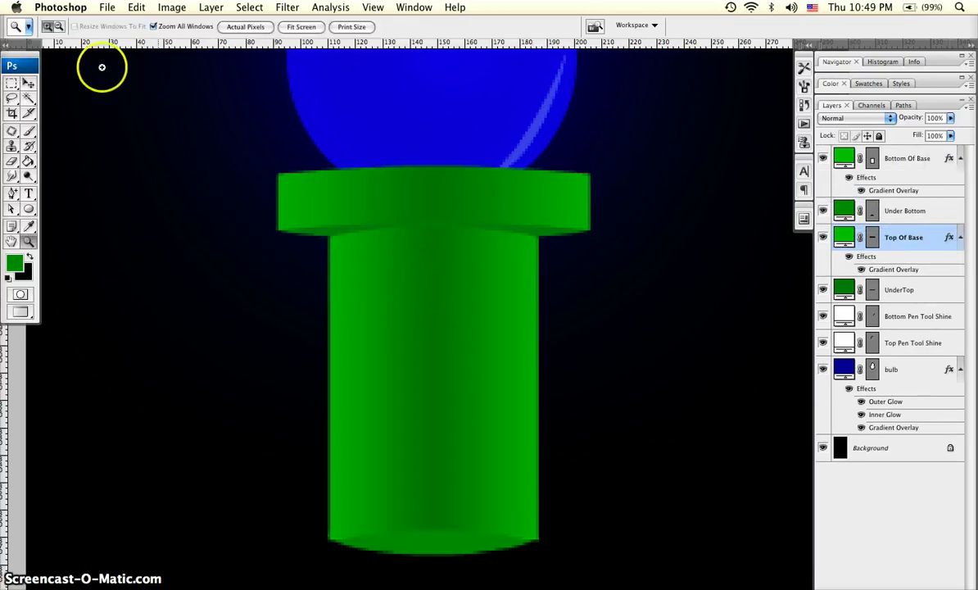
click(233, 28)
click(314, 170)
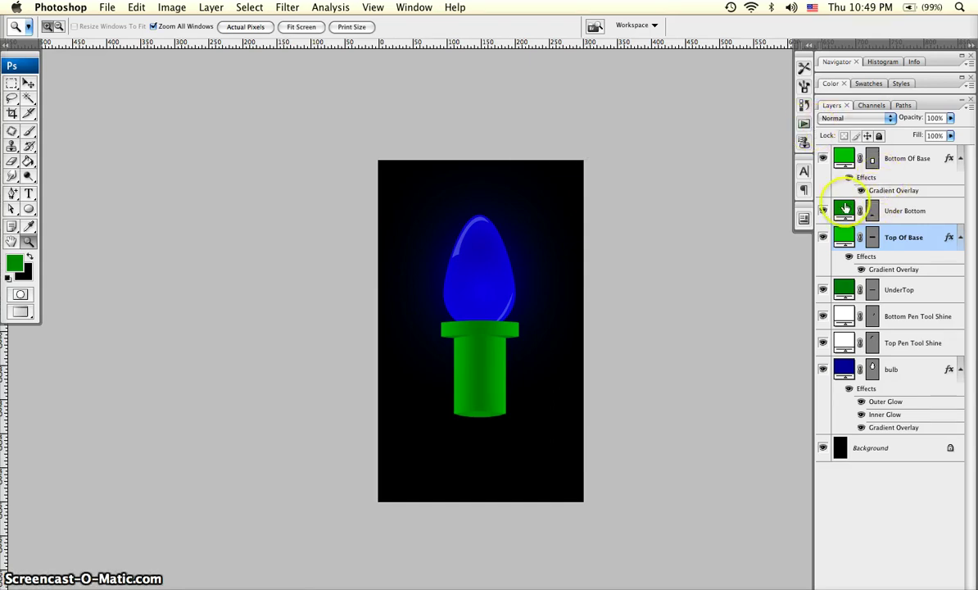
- Review the left stop colour of Top Of Base's gradient overlay, then close the dialogs
double_click(900, 270)
click(761, 167)
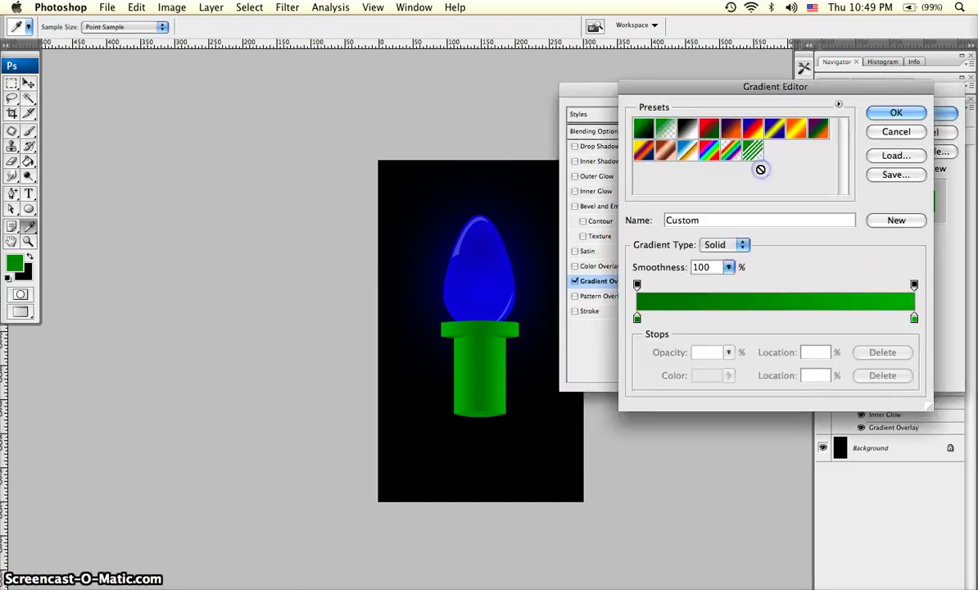
double_click(638, 319)
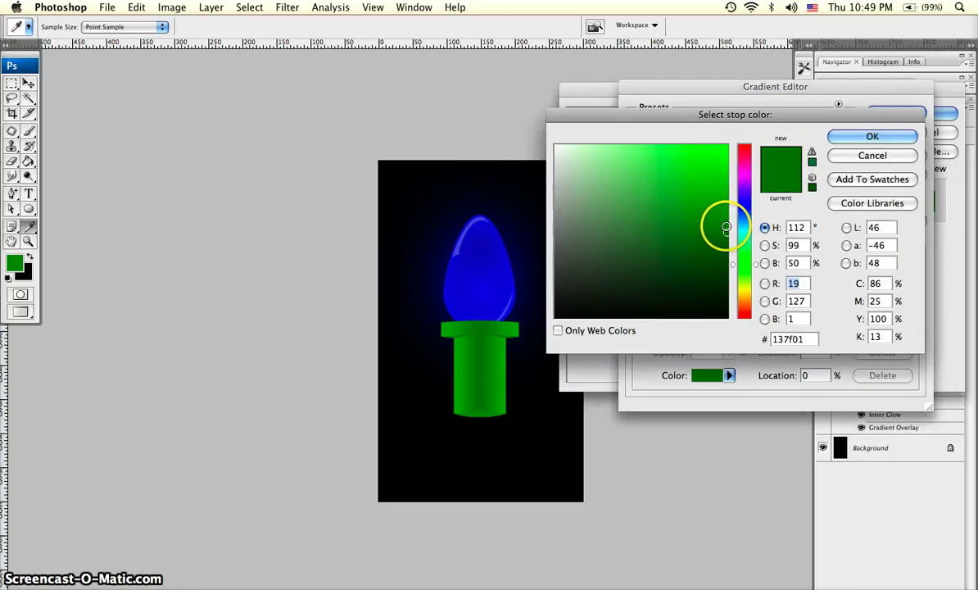
click(852, 139)
click(909, 113)
click(938, 113)
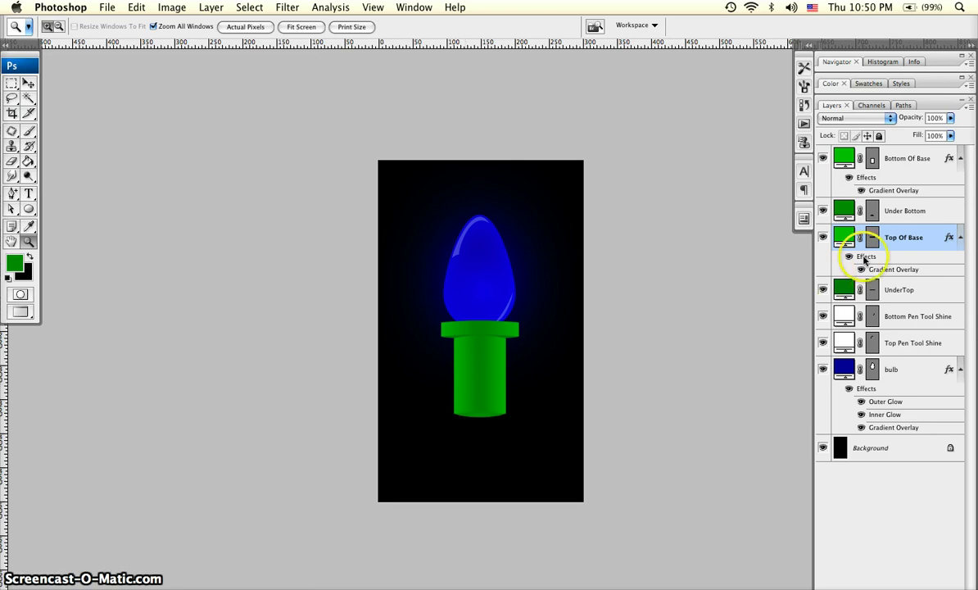
- Select Bottom Of Base, choose the Polygon Tool with 15 sides, and set the foreground to white
click(904, 158)
click(29, 208)
click(33, 209)
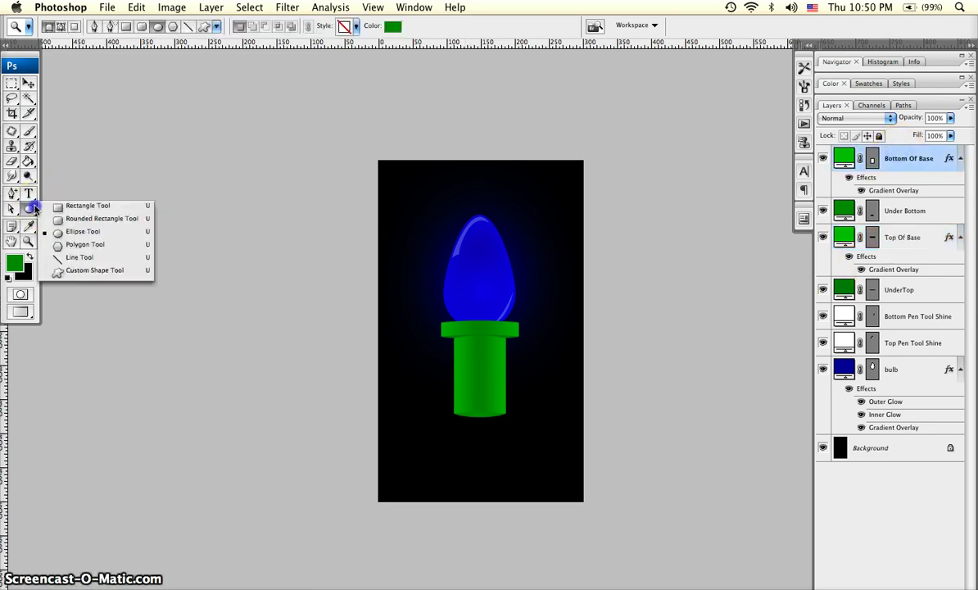
click(91, 244)
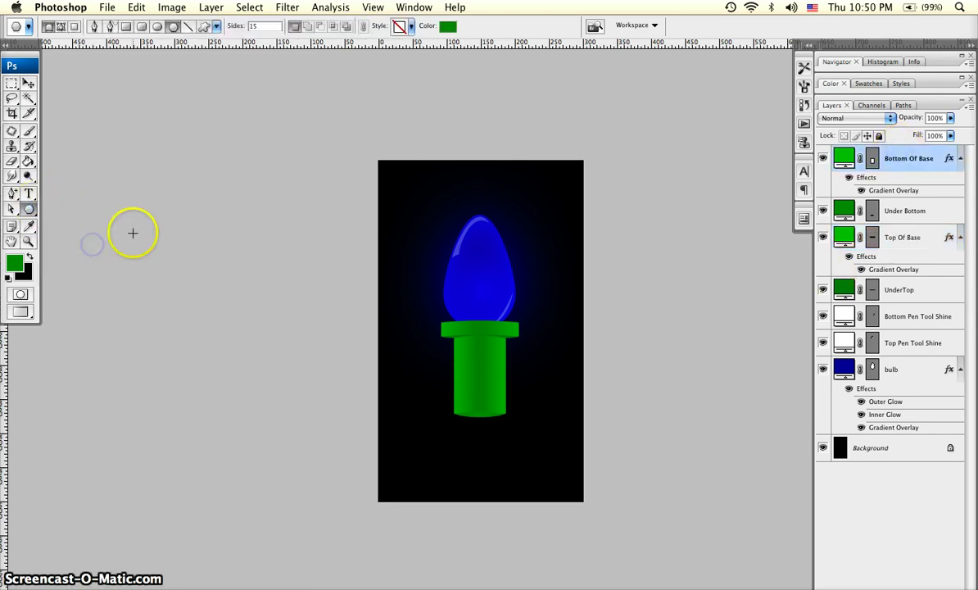
double_click(254, 26)
text(15)
click(15, 266)
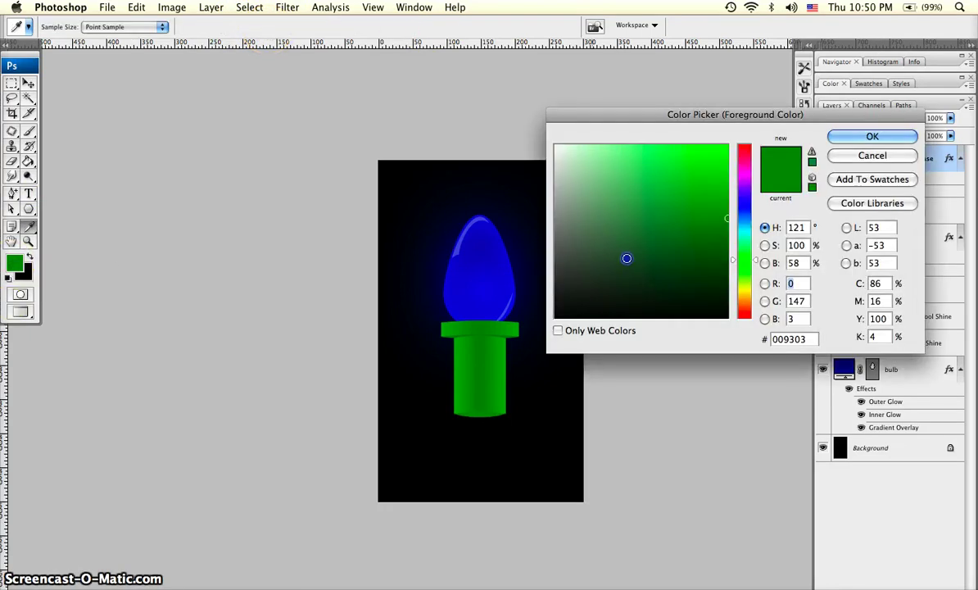
drag(627, 257, 545, 125)
click(870, 136)
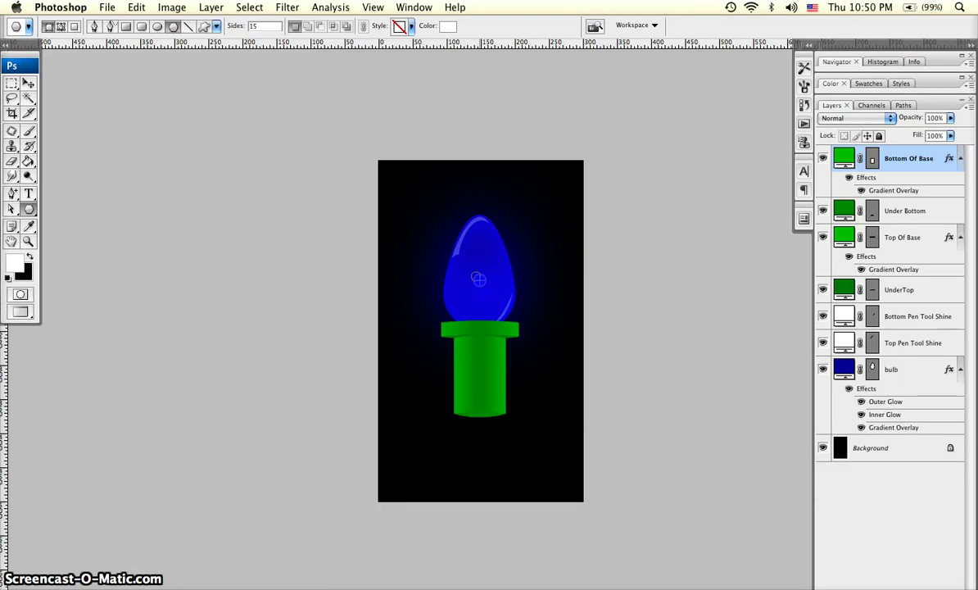
- Draw a small white polygon near the bulb's centre, nudge it lower, and zoom in
drag(475, 277, 481, 280)
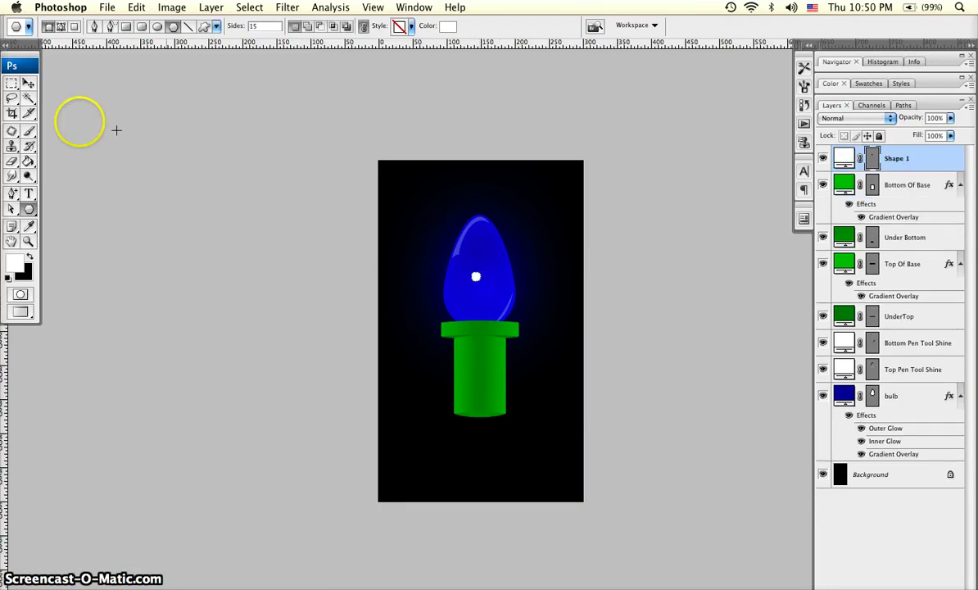
click(28, 83)
drag(475, 278, 477, 284)
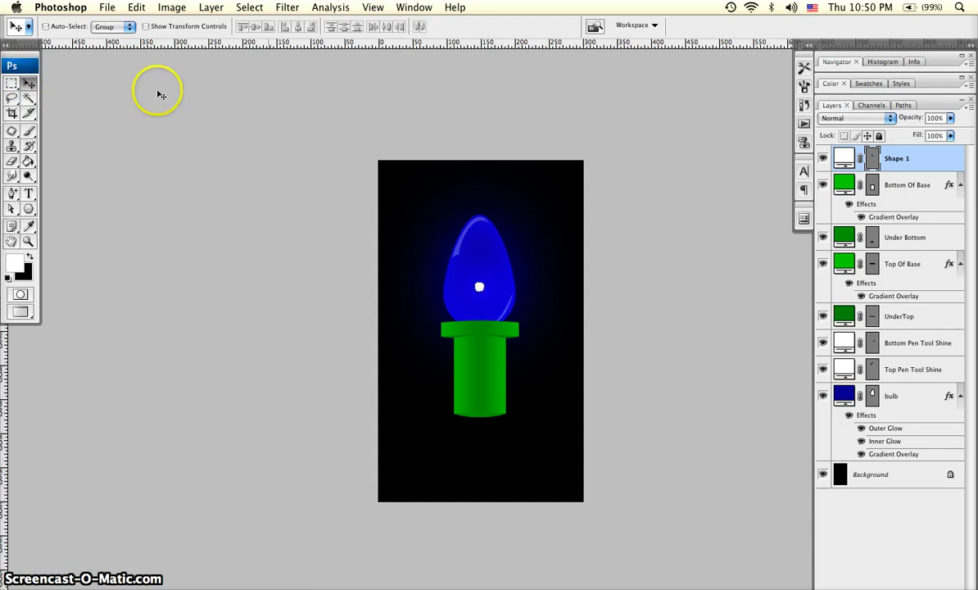
click(28, 242)
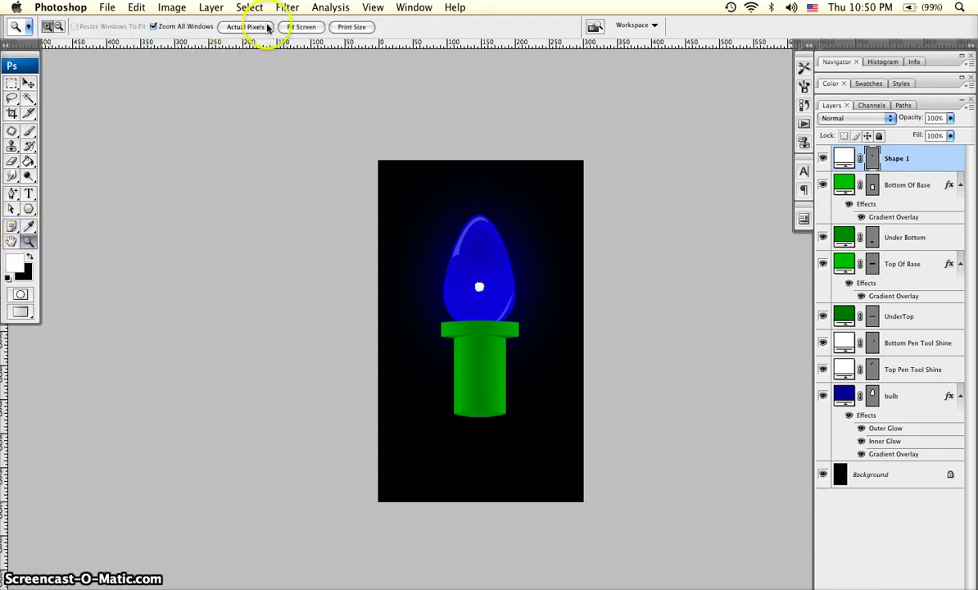
drag(414, 213, 491, 300)
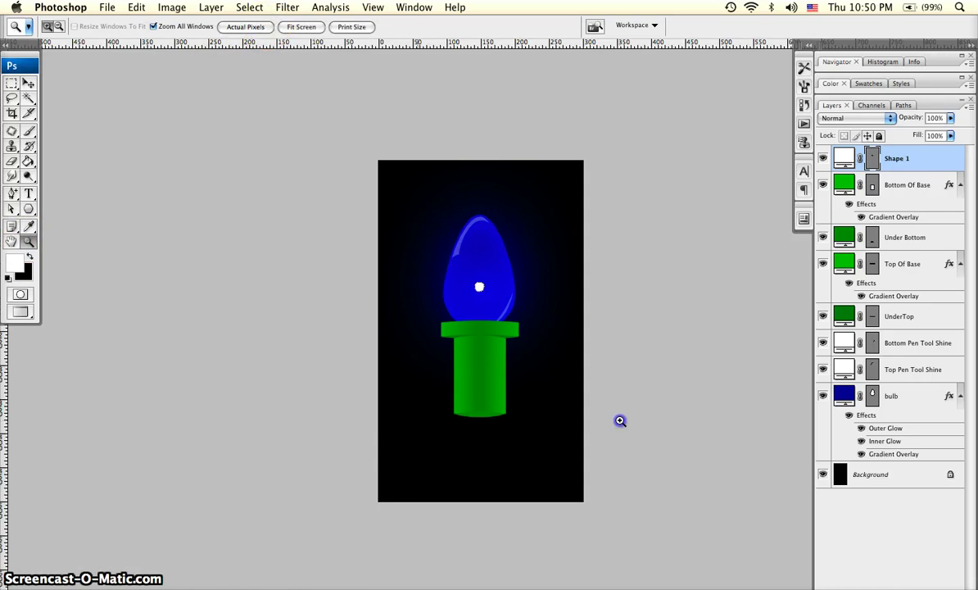
click(513, 323)
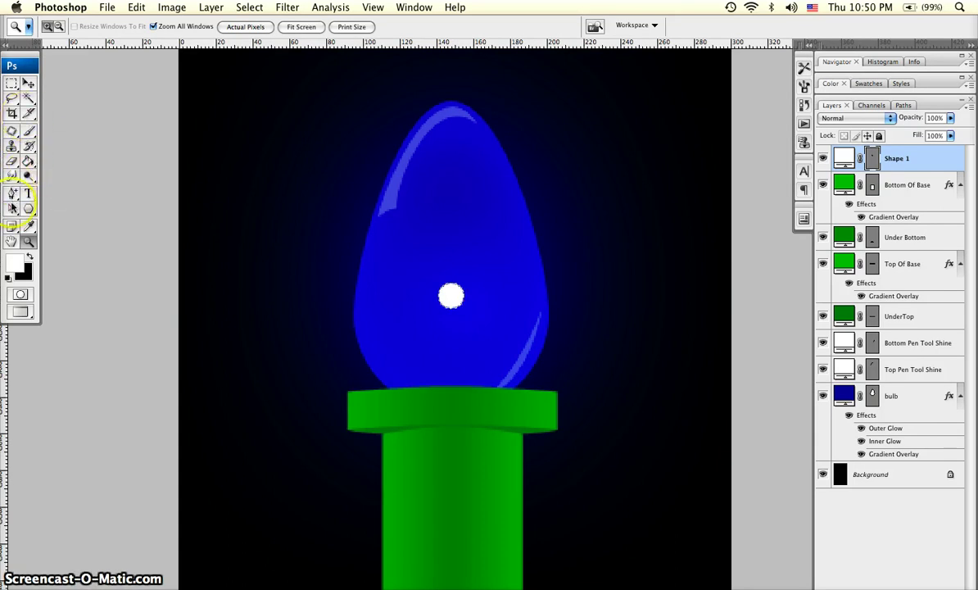
- Drag the white dot's anchor points out into four long diagonal beams forming an X across the bulb
click(12, 210)
click(89, 219)
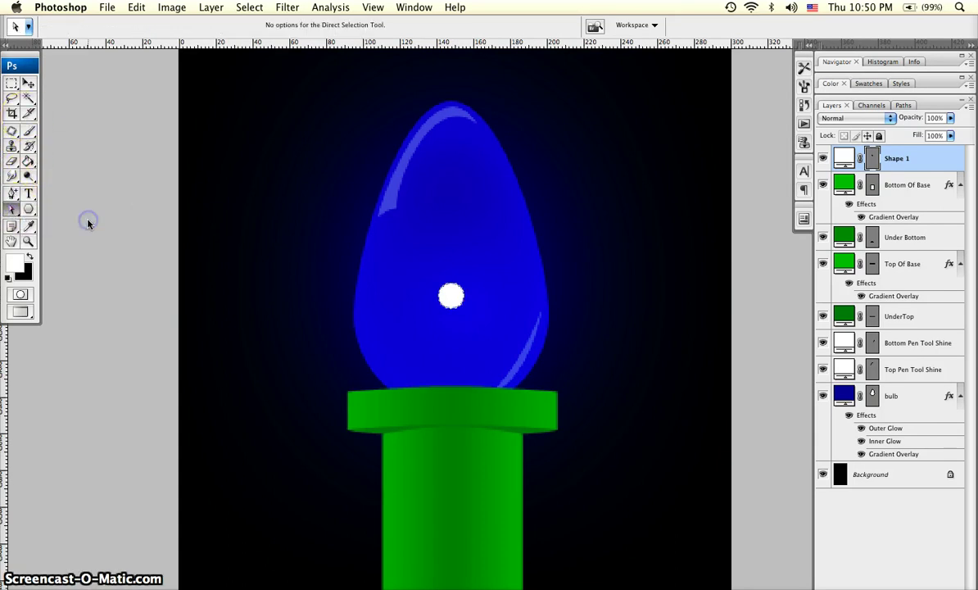
drag(465, 299, 237, 148)
click(454, 248)
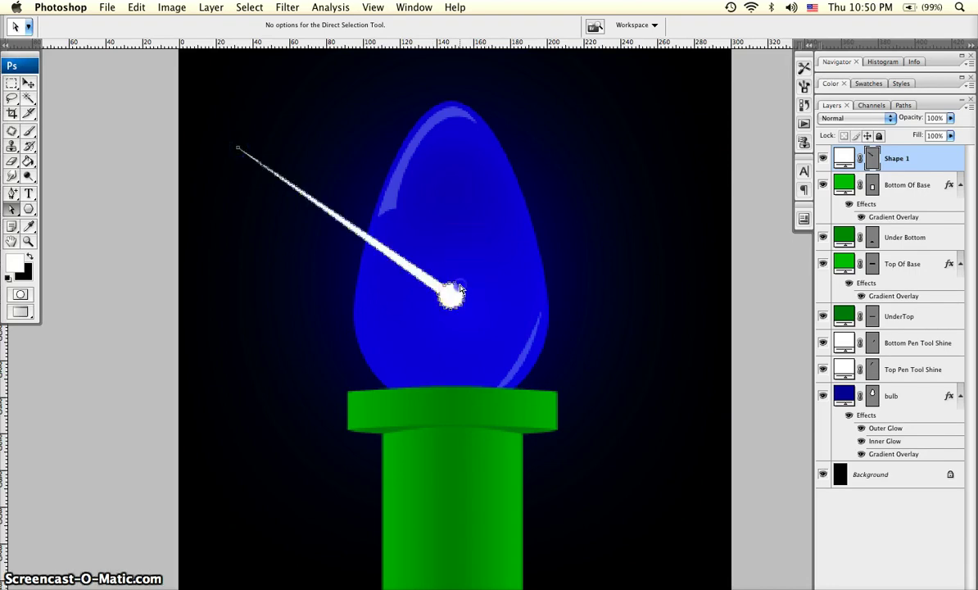
drag(465, 278, 600, 119)
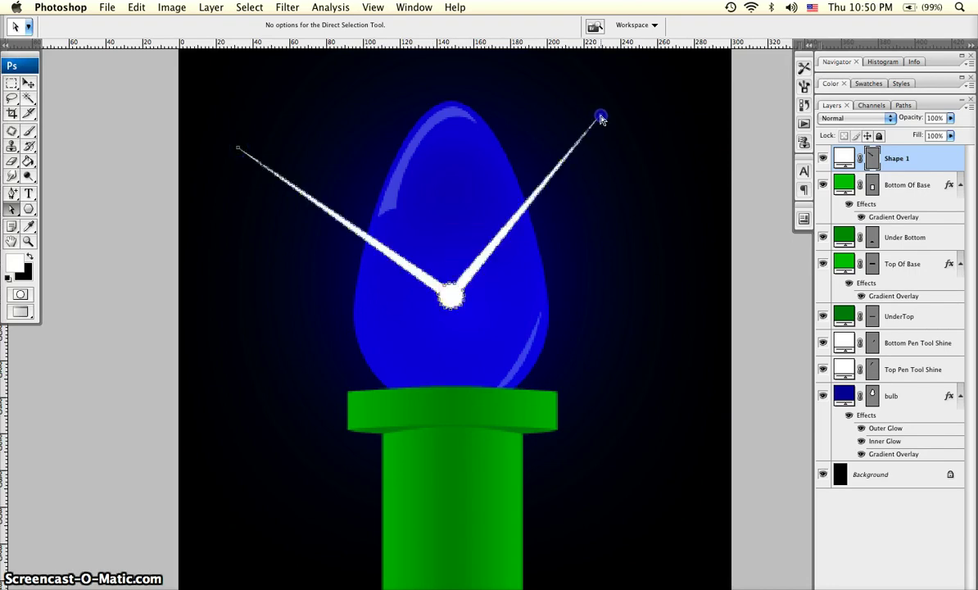
click(464, 303)
drag(464, 303, 622, 463)
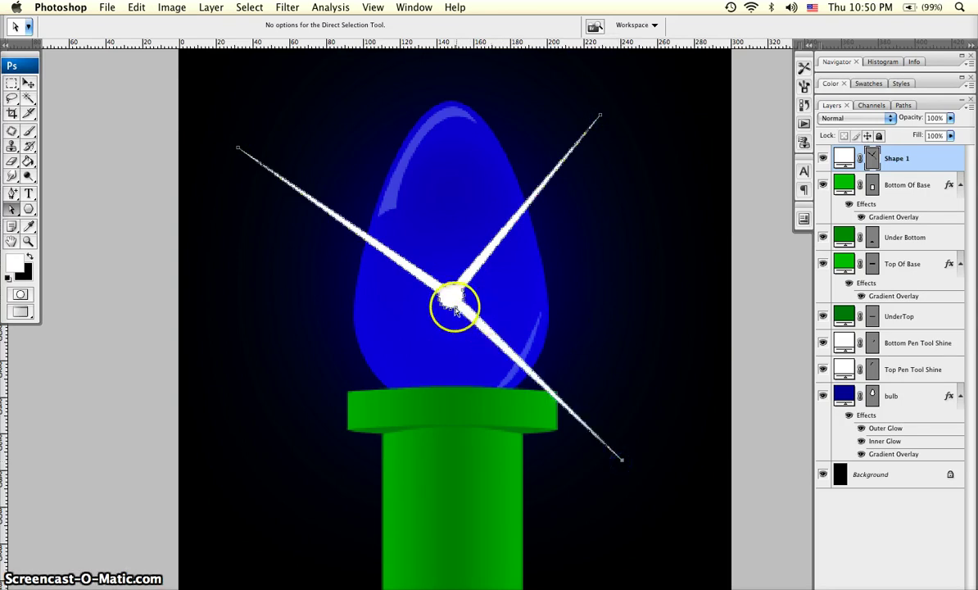
drag(449, 297, 260, 436)
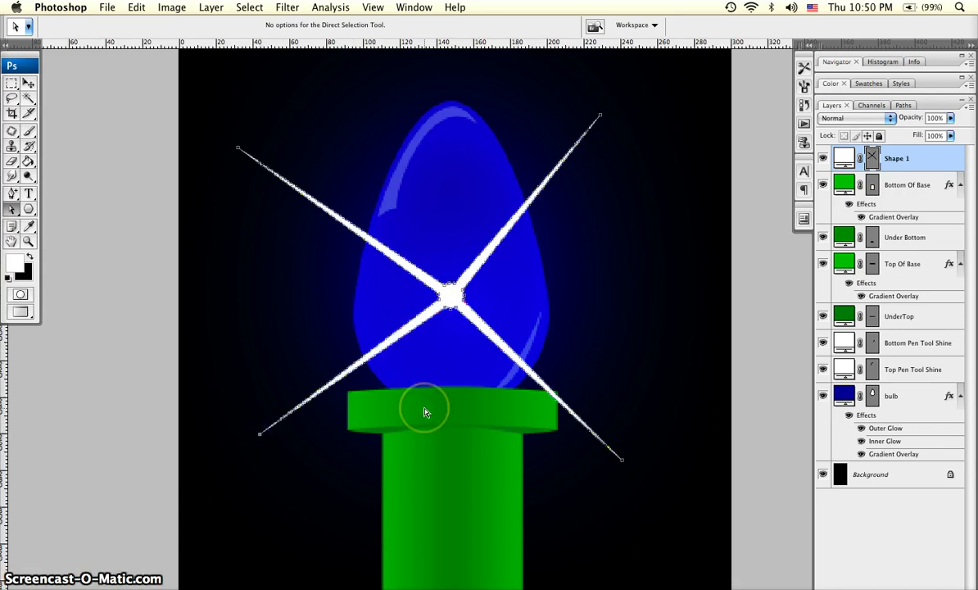
- Rename the Shape 1 layer to 'beams of light'
click(501, 310)
double_click(899, 159)
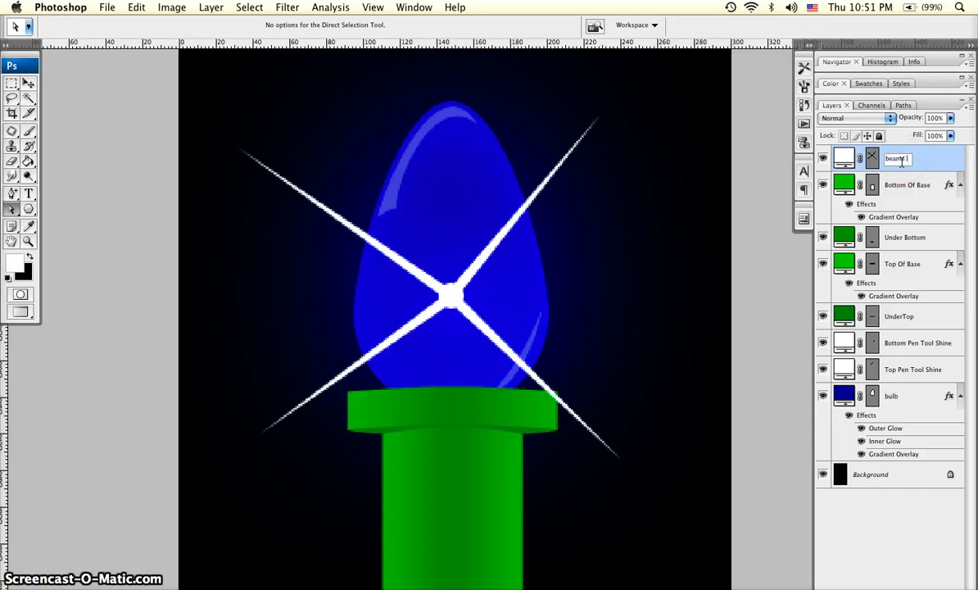
key(BackSpace)
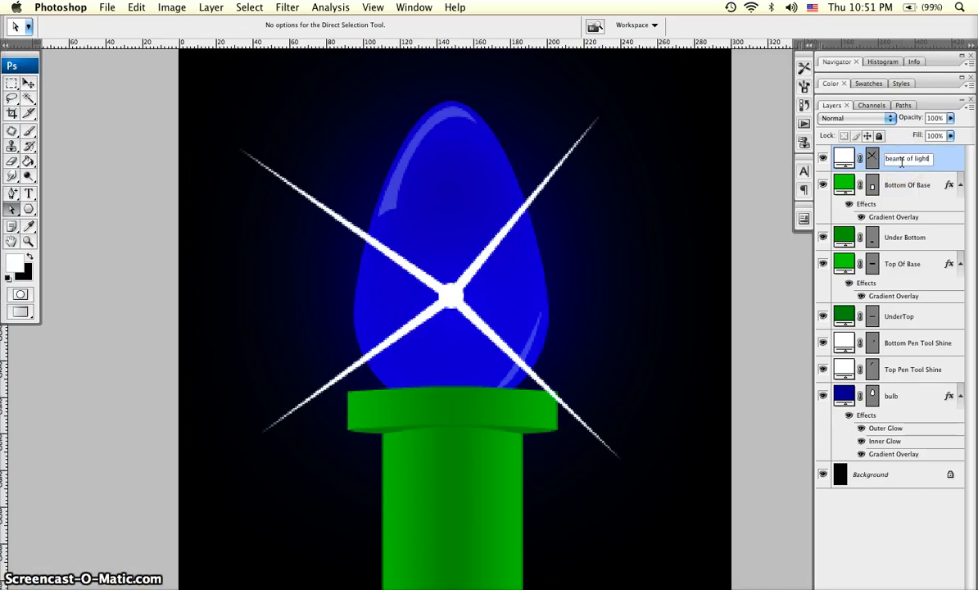
- Rasterize the beams of light layer and apply a 1.5-pixel Gaussian Blur to it
click(287, 7)
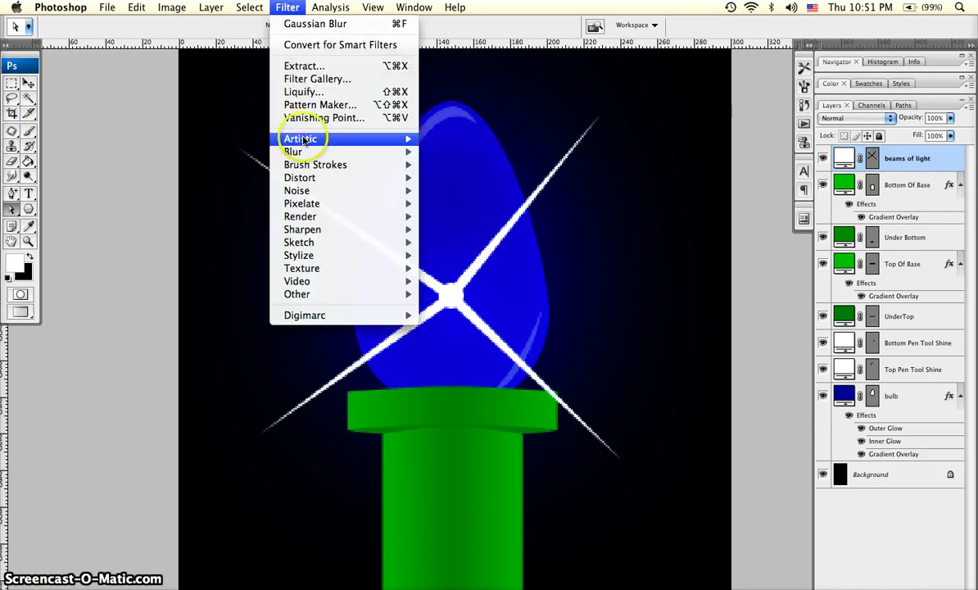
mouse_move(344, 151)
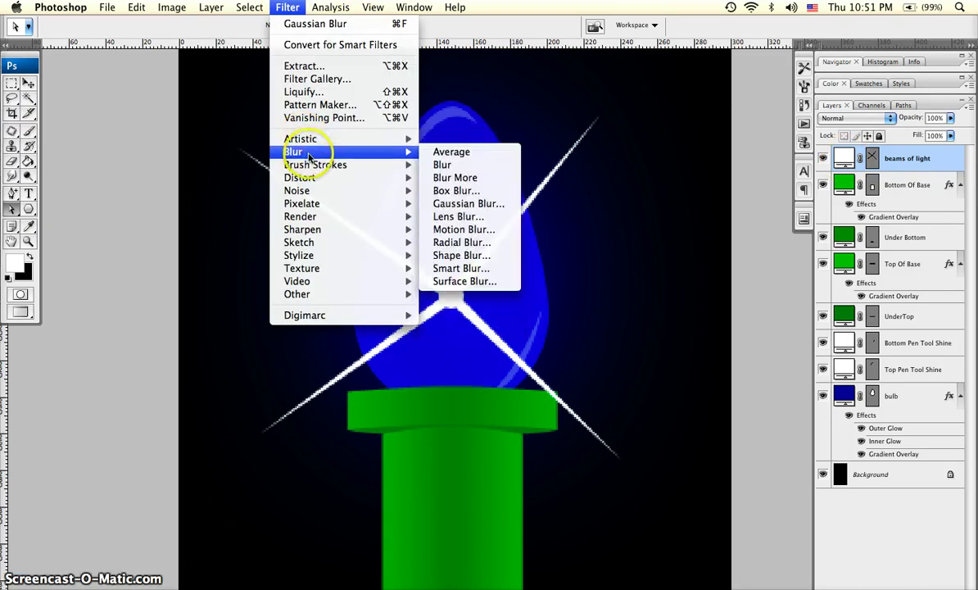
click(453, 204)
click(595, 188)
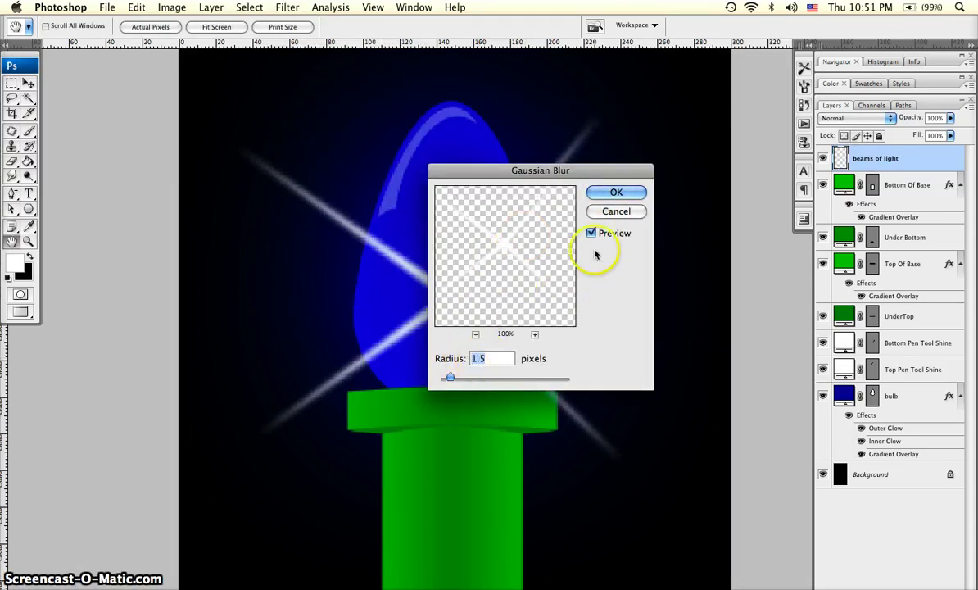
click(611, 193)
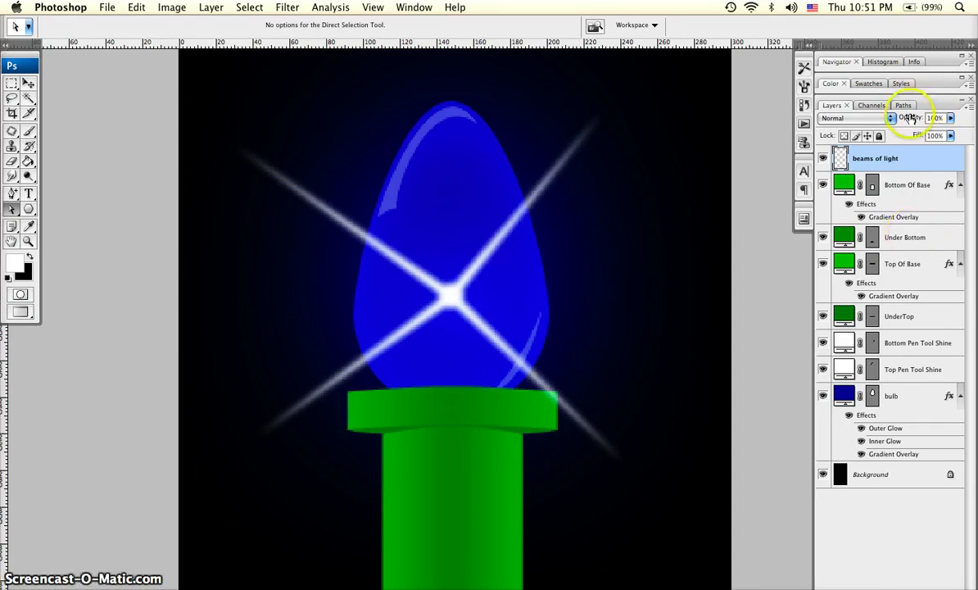
- Lower the beams of light layer to 31% opacity and view the document at Actual Pixels
drag(917, 117, 865, 117)
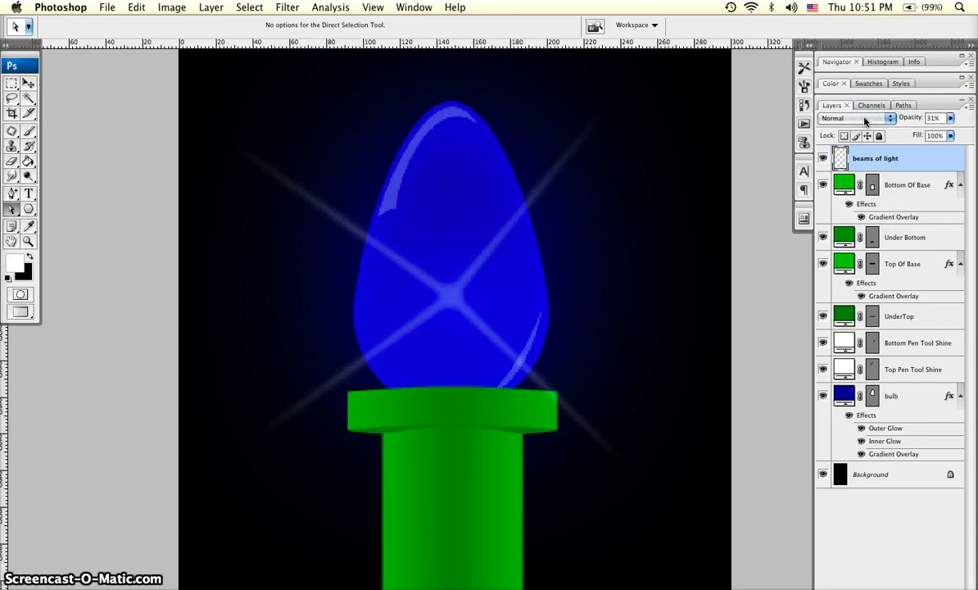
click(623, 142)
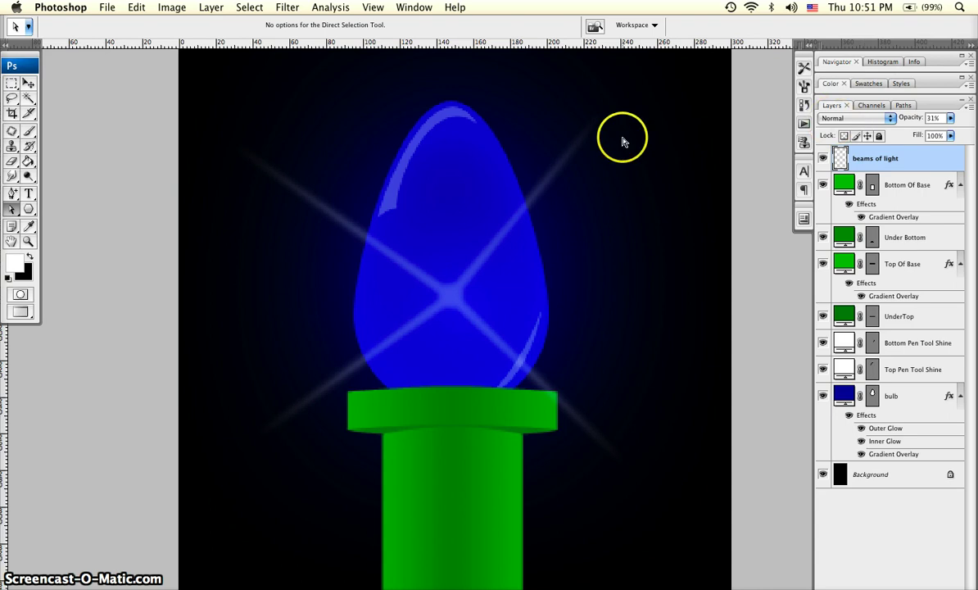
click(28, 241)
click(242, 26)
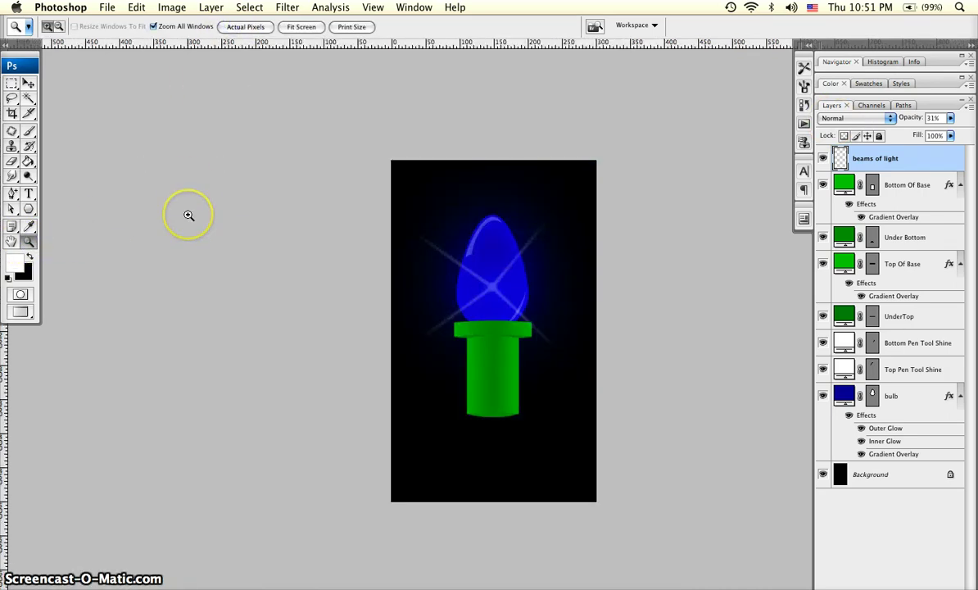